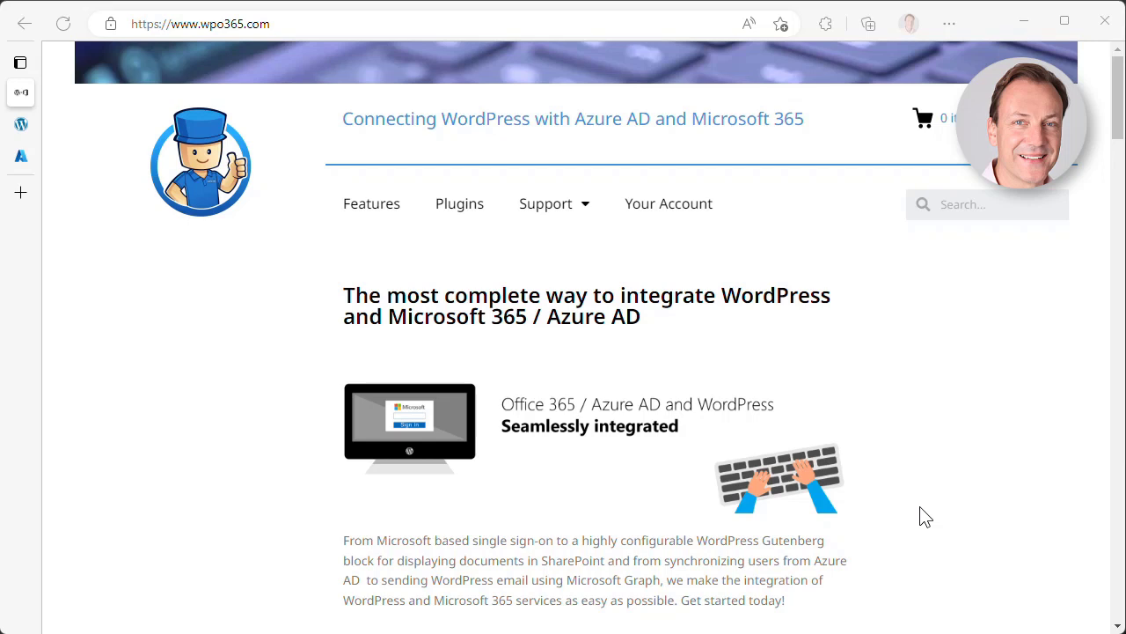
- In WordPress, go to Plugins > Add New and search the plugin directory for 'wpo365'
mouse_move(24, 130)
click(79, 124)
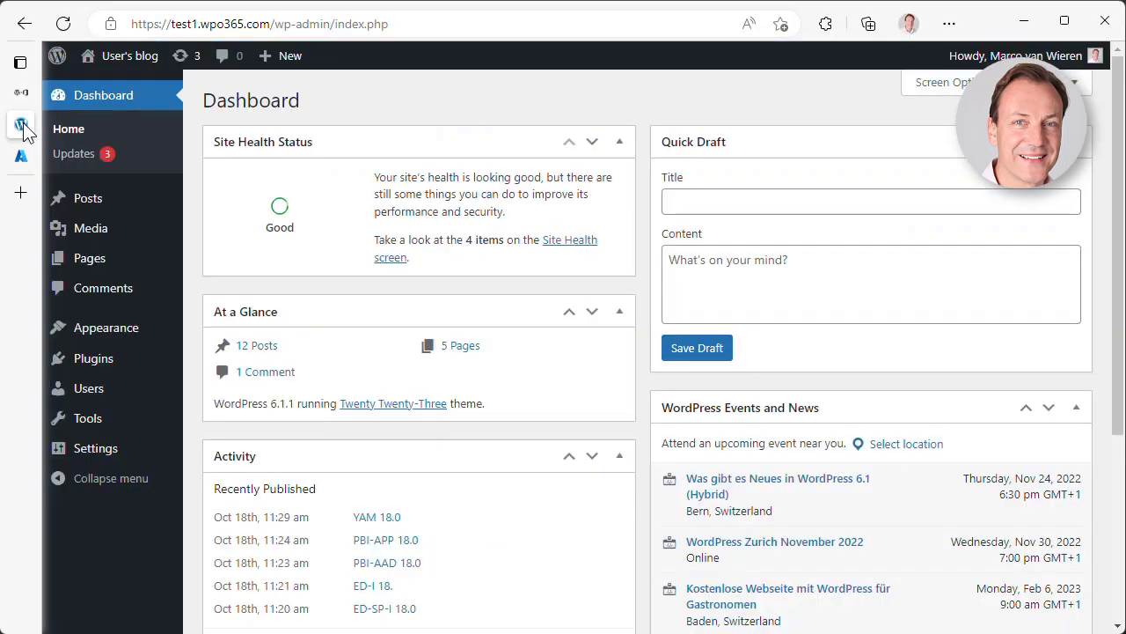
click(115, 361)
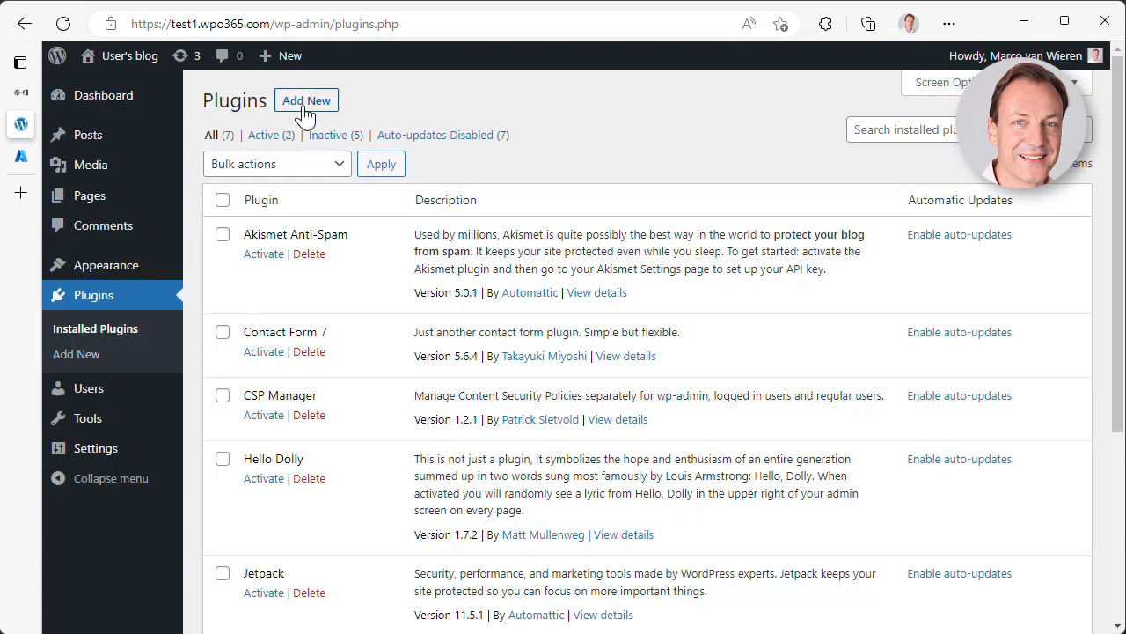
click(305, 103)
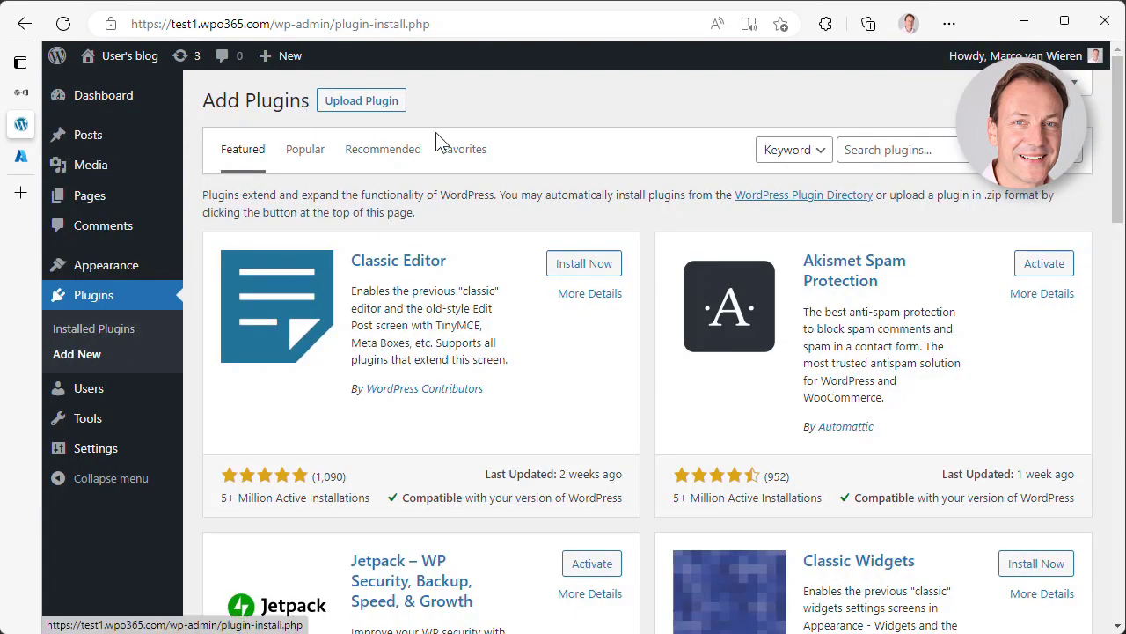
click(884, 151)
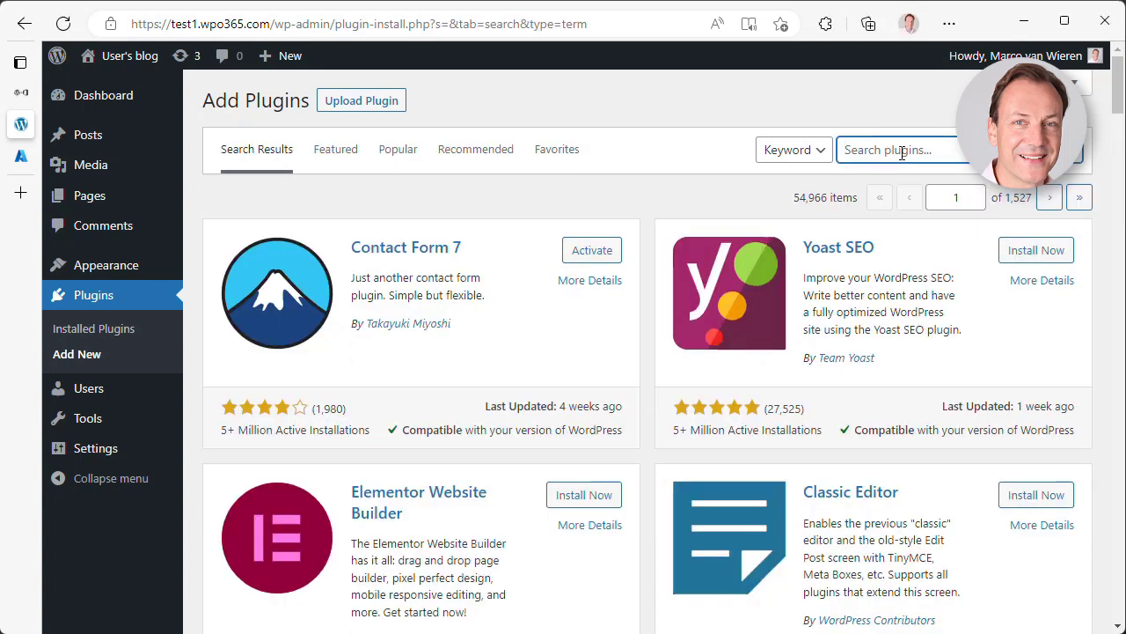
text(wpo365)
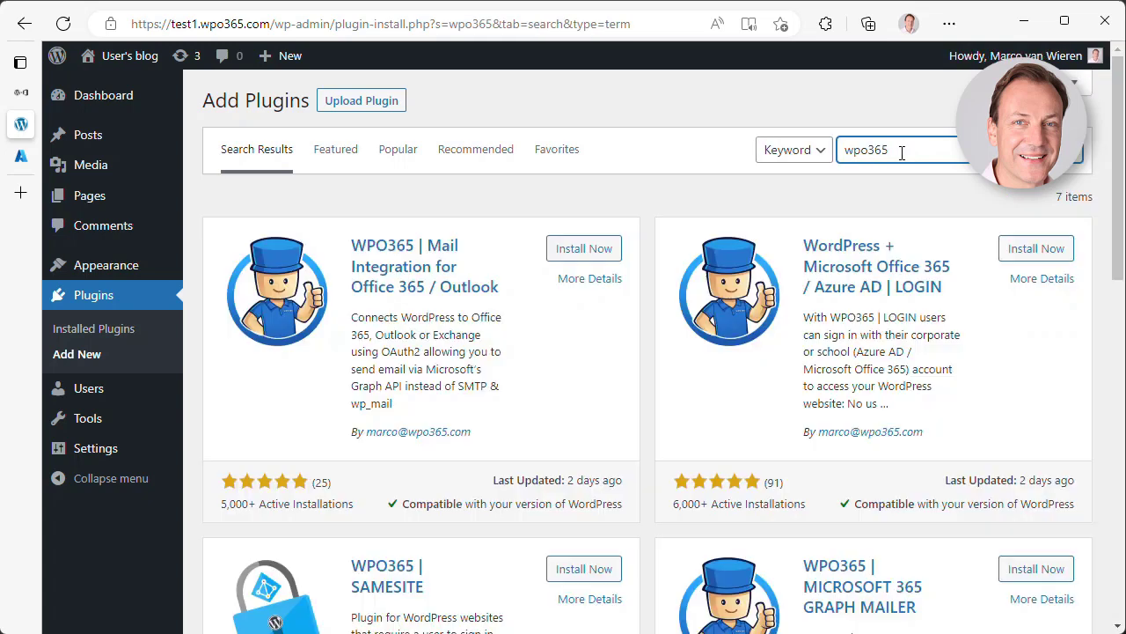
scroll(920, 445, down, 1)
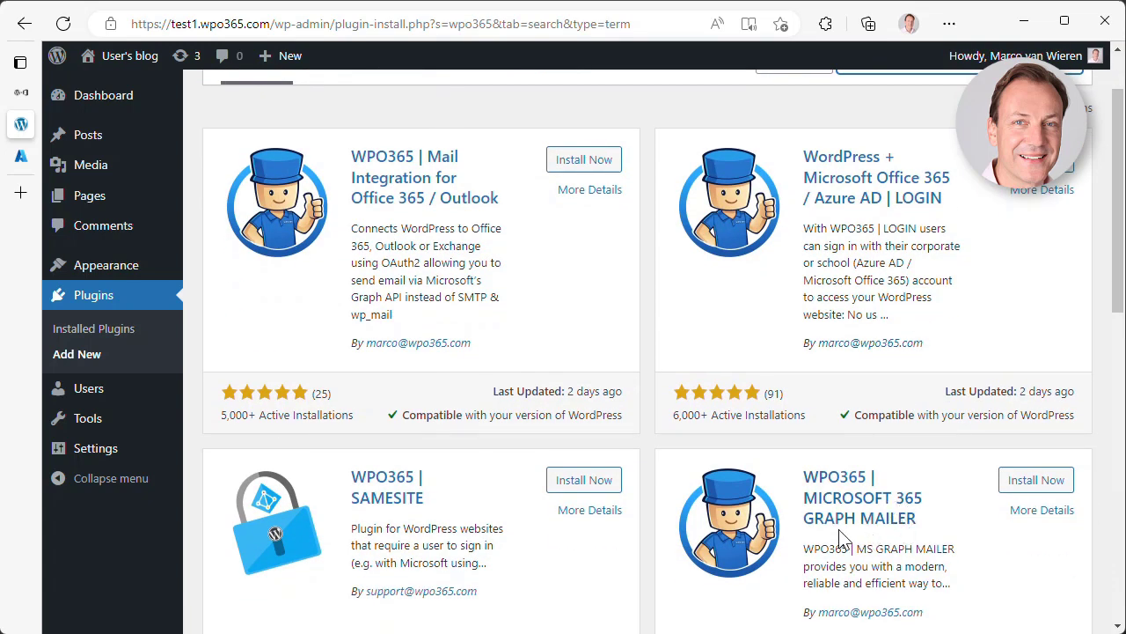
- Install and activate the WPO365 | MICROSOFT 365 GRAPH MAILER plugin, then open its WPO365 settings
click(1064, 486)
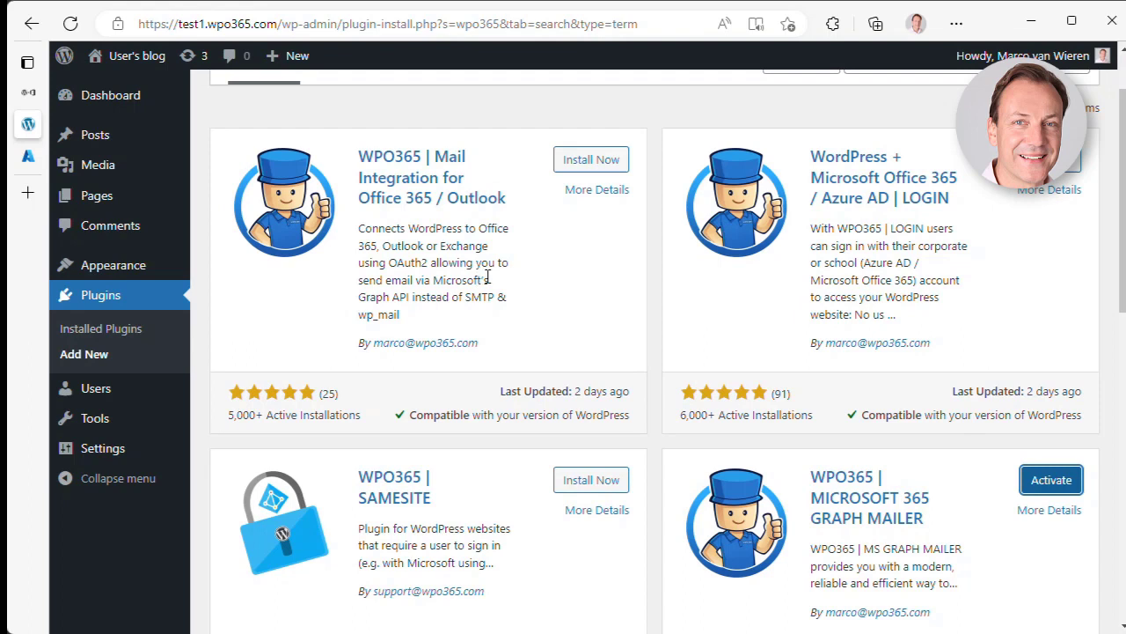
click(1051, 484)
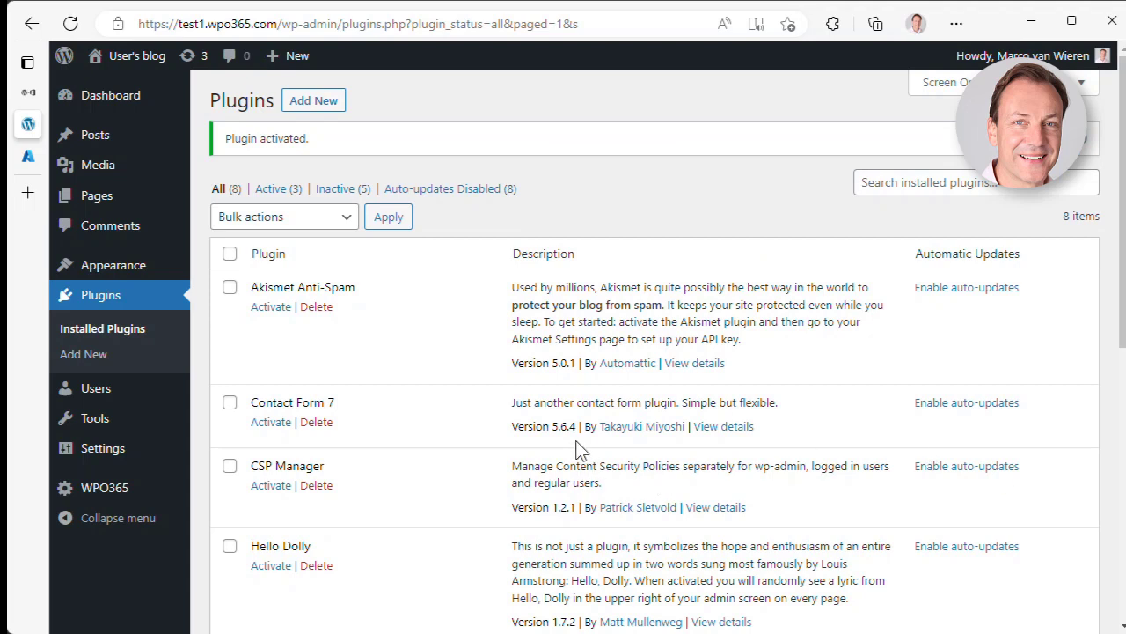
click(97, 493)
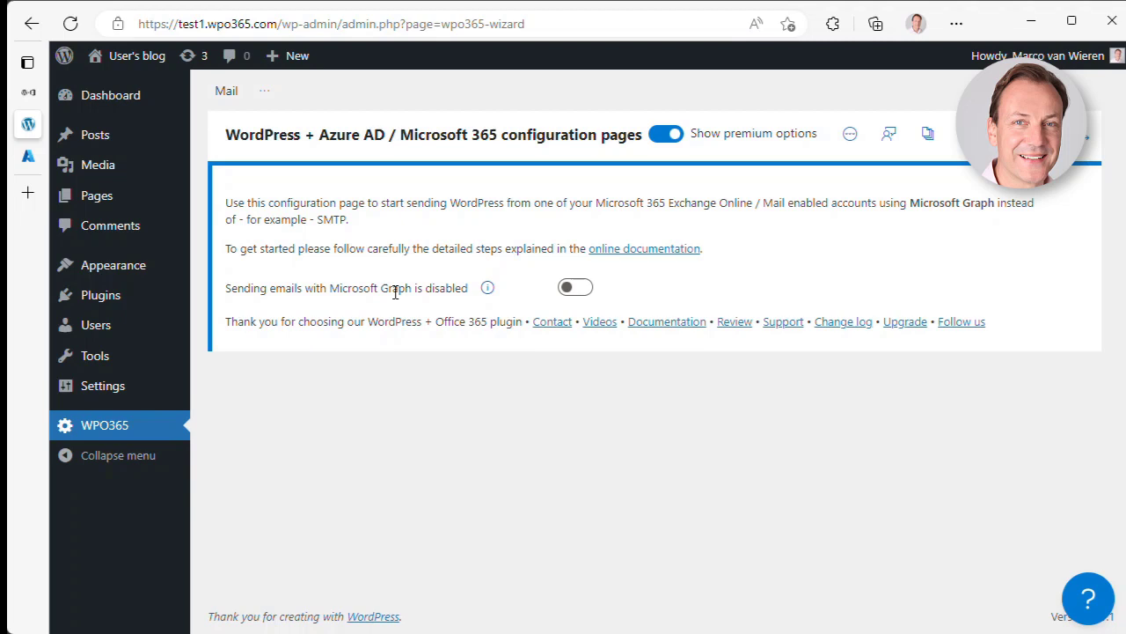
- Switch on 'Sending emails with Microsoft Graph' and confirm the Important warning
click(572, 290)
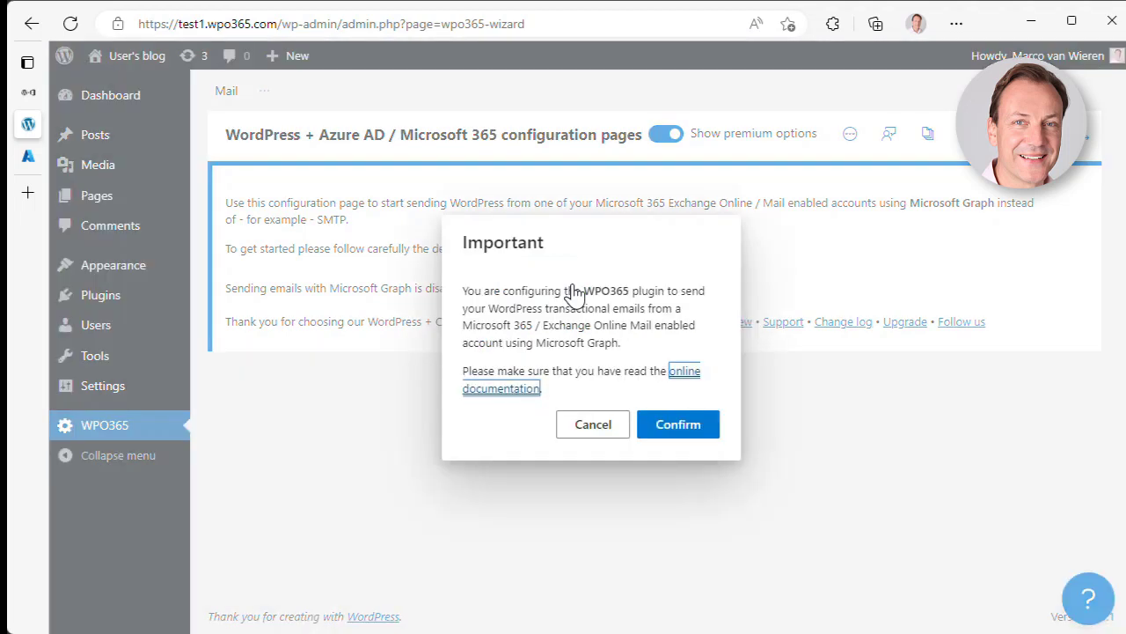
click(671, 426)
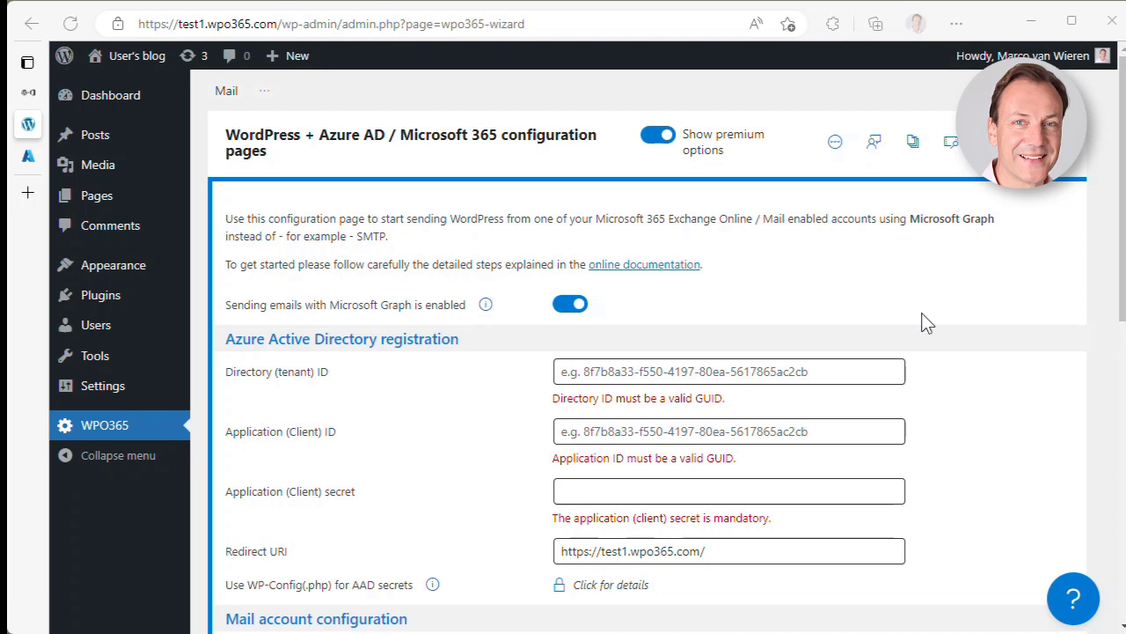
- Open the Graph Mailer online documentation, read through its Features list, and follow the WPO365 | MAIL link
click(649, 267)
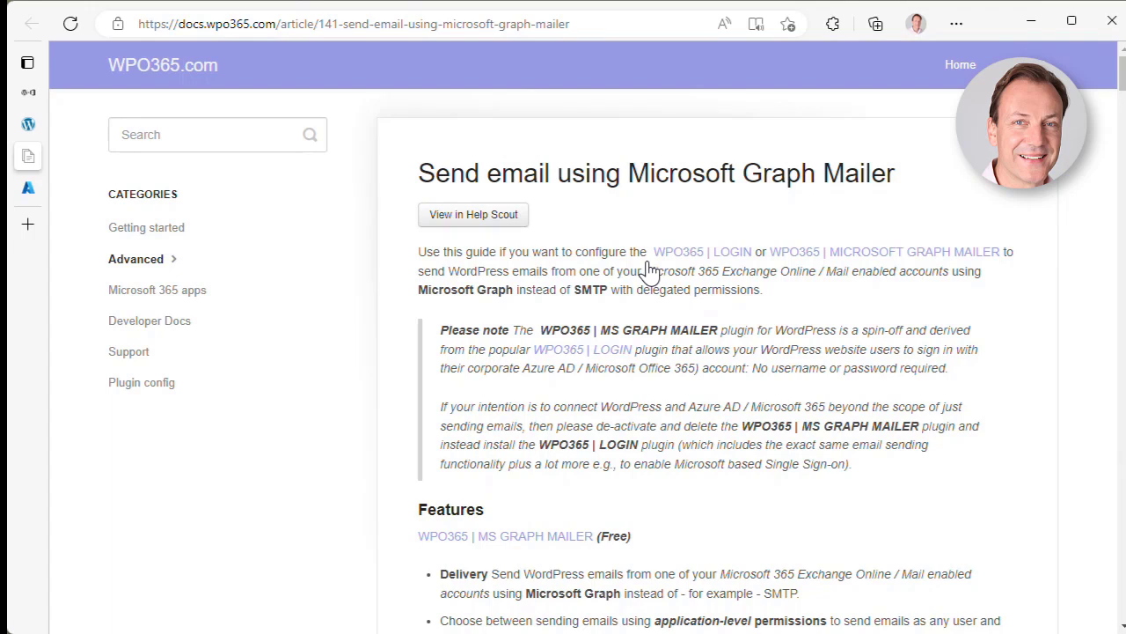
scroll(641, 349, down, 3)
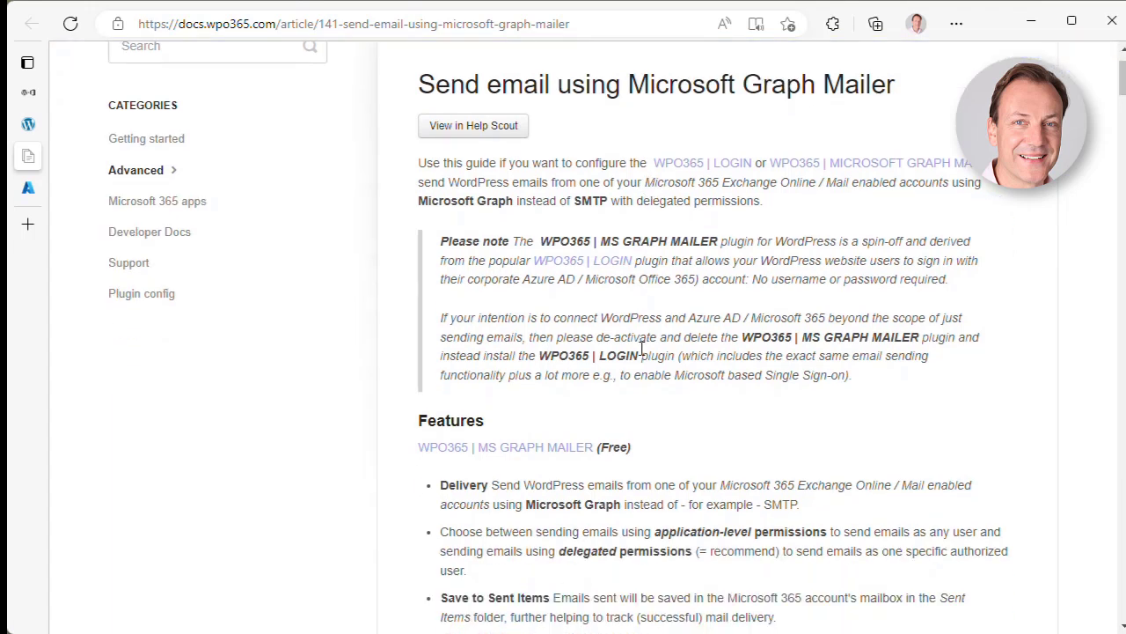
scroll(640, 352, down, 1)
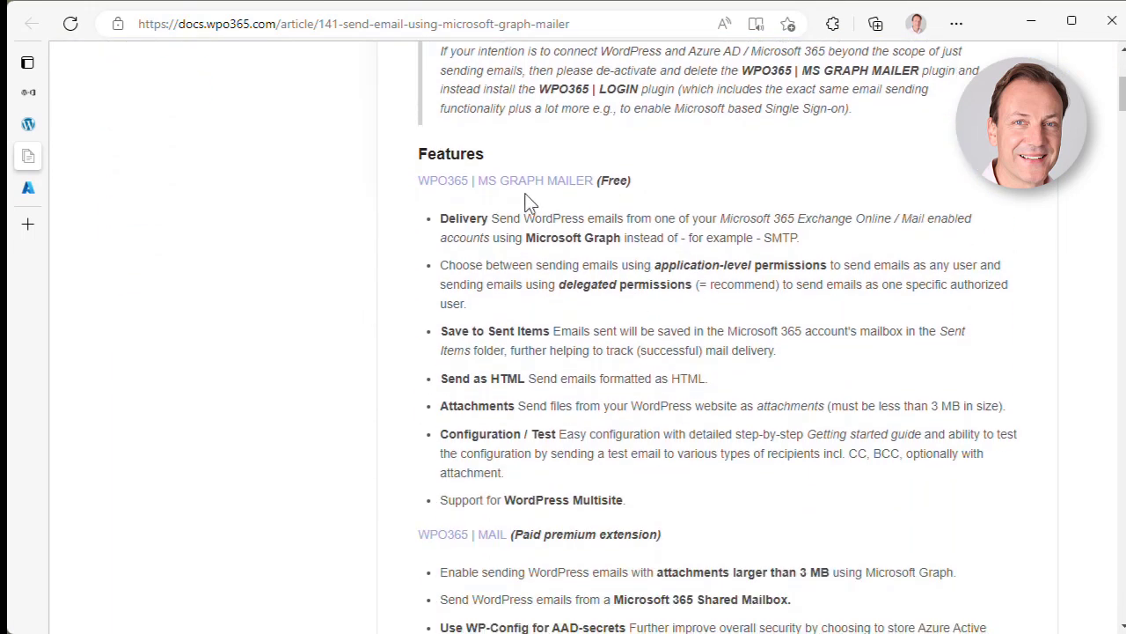
scroll(604, 327, down, 1)
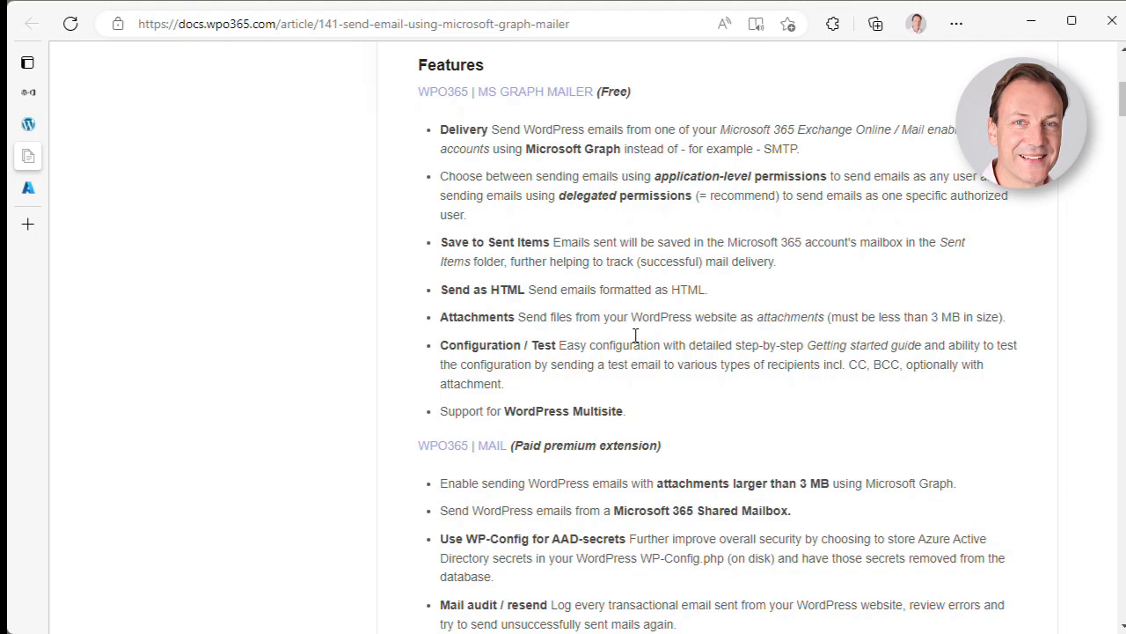
scroll(651, 364, down, 2)
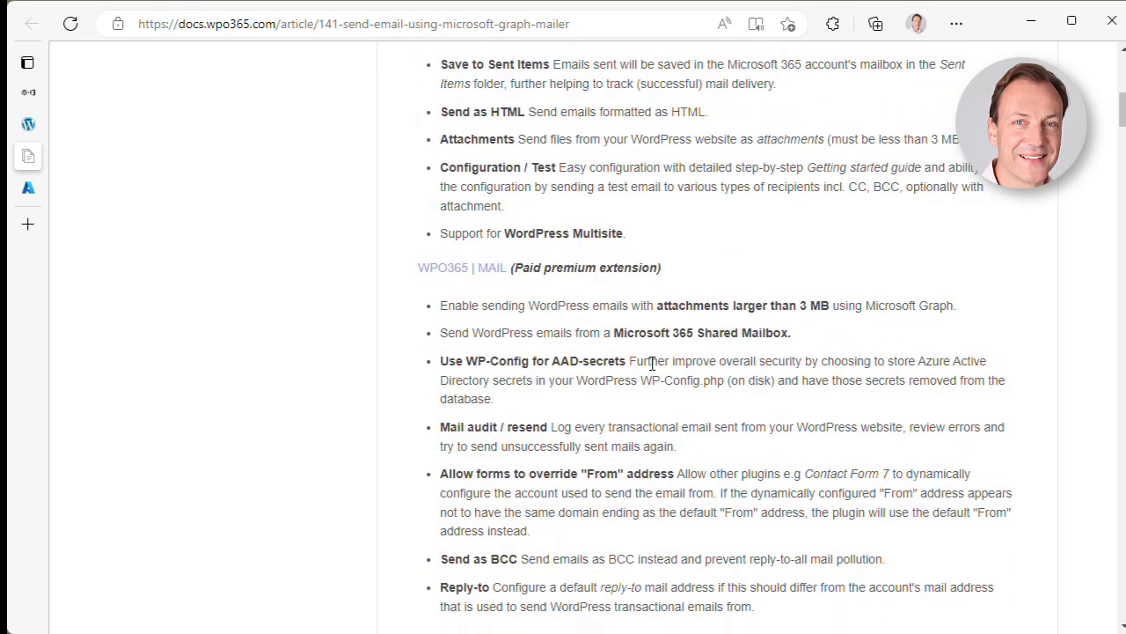
scroll(651, 364, down, 2)
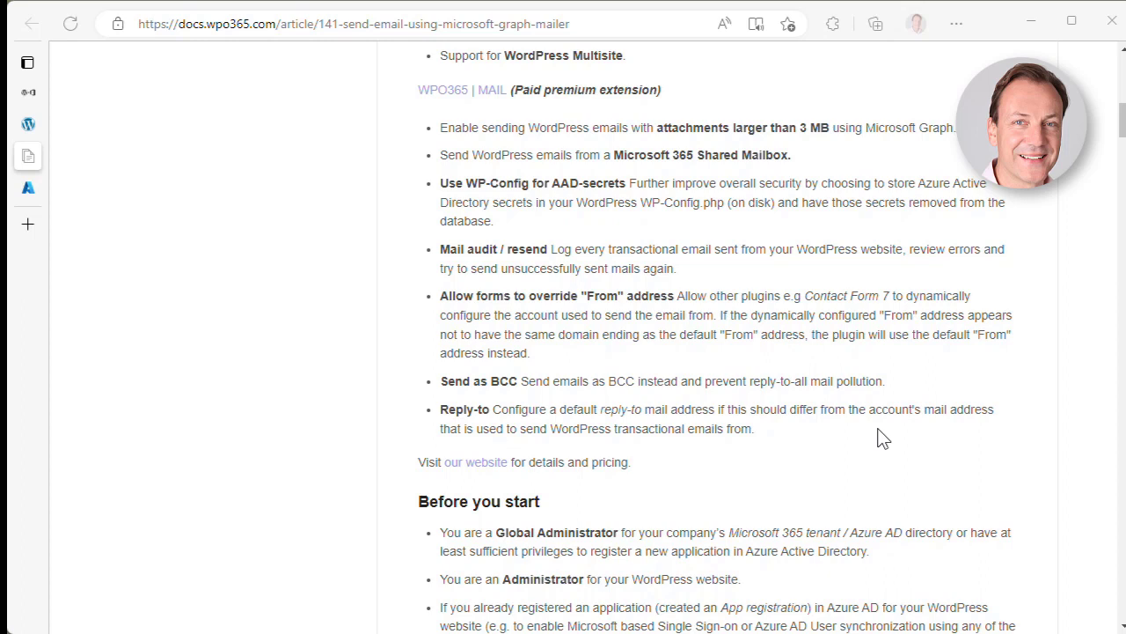
click(471, 94)
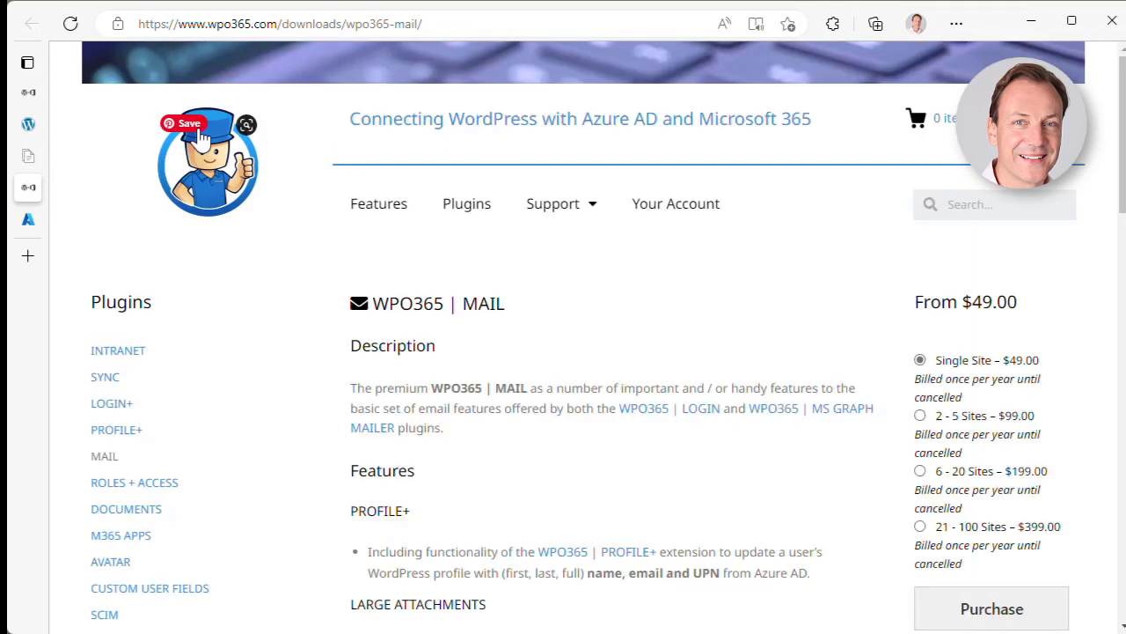
- Close the WPO365 | MAIL product tab to get back to the Graph Mailer docs article
mouse_move(133, 196)
click(171, 189)
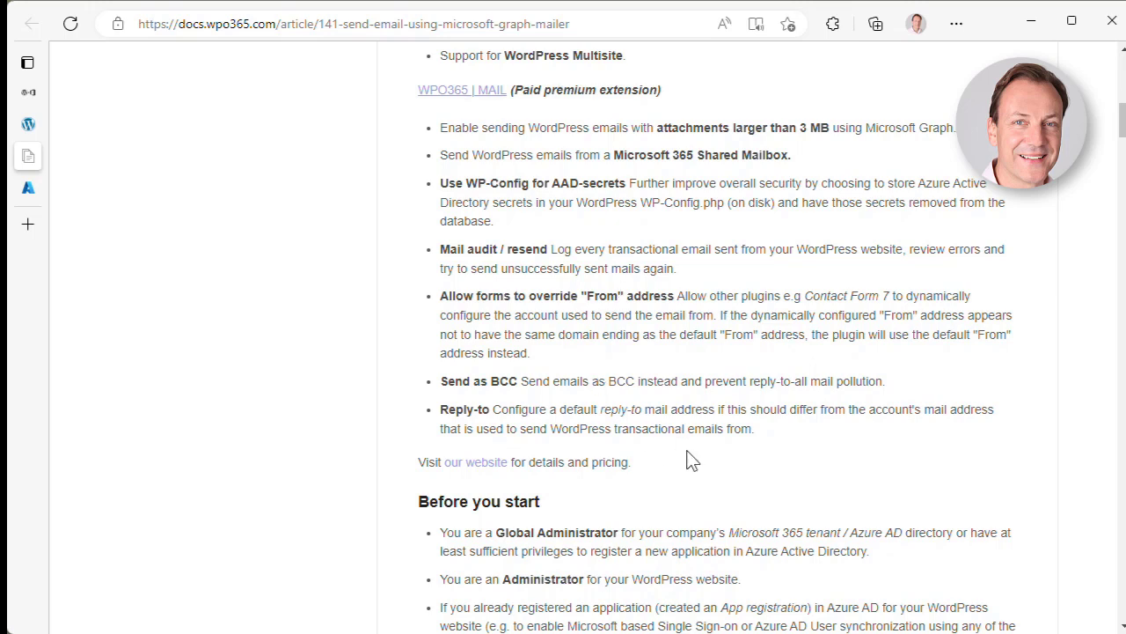
- Scroll the Graph Mailer guide down to its 'Step 1 - App registration' section
scroll(691, 459, down, 4)
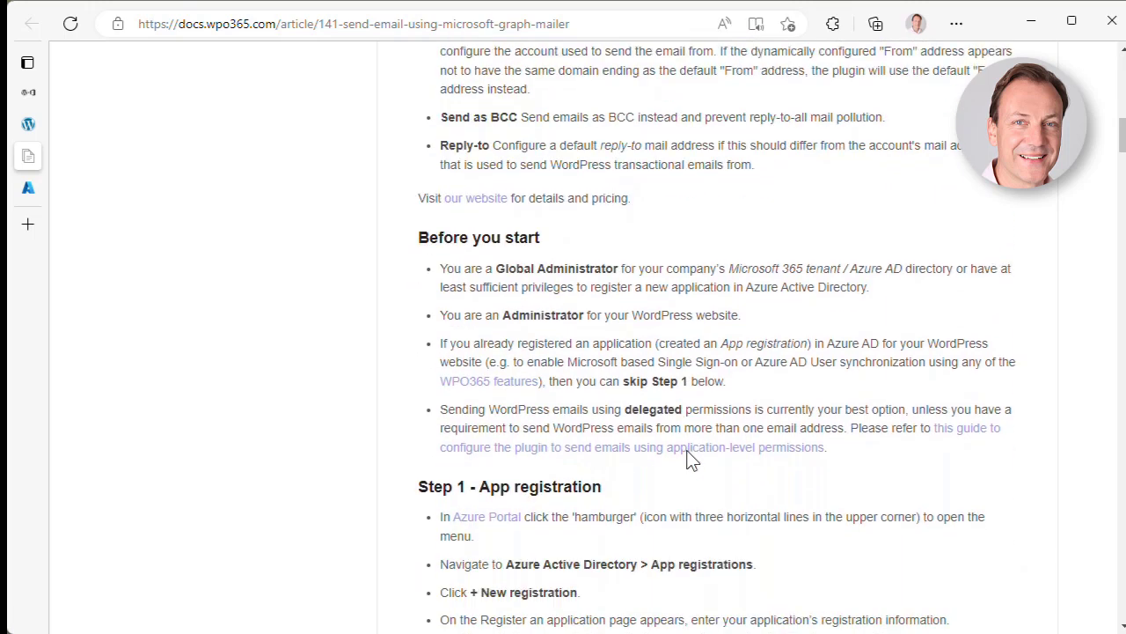
scroll(691, 460, down, 1)
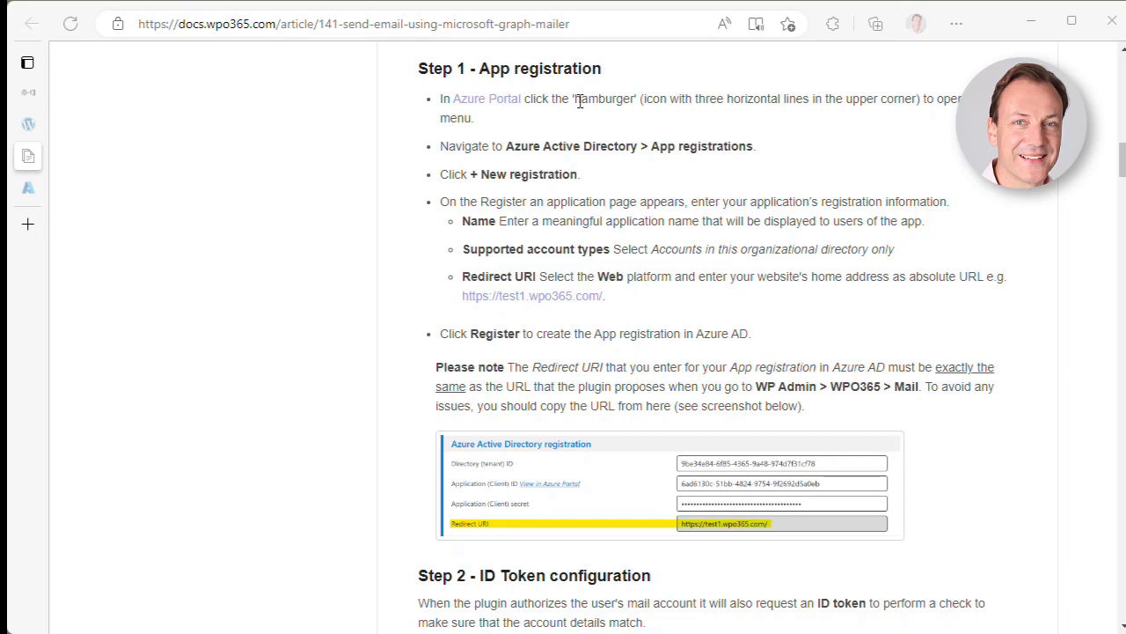
- In the Azure Portal, start a new registration under Azure Active Directory > App registrations
click(35, 192)
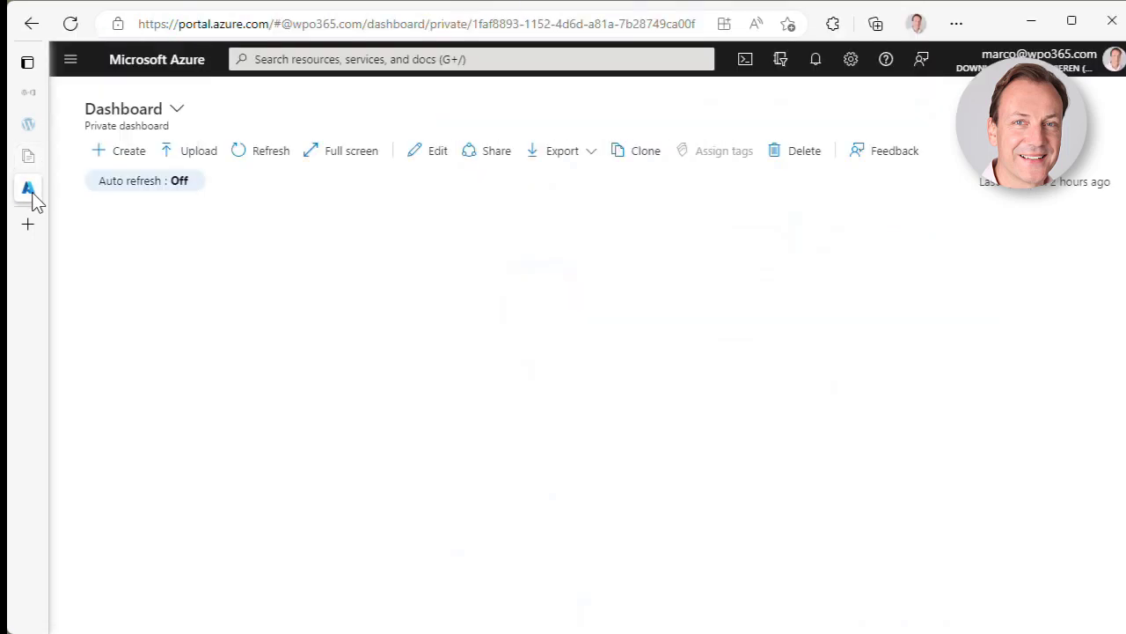
click(72, 60)
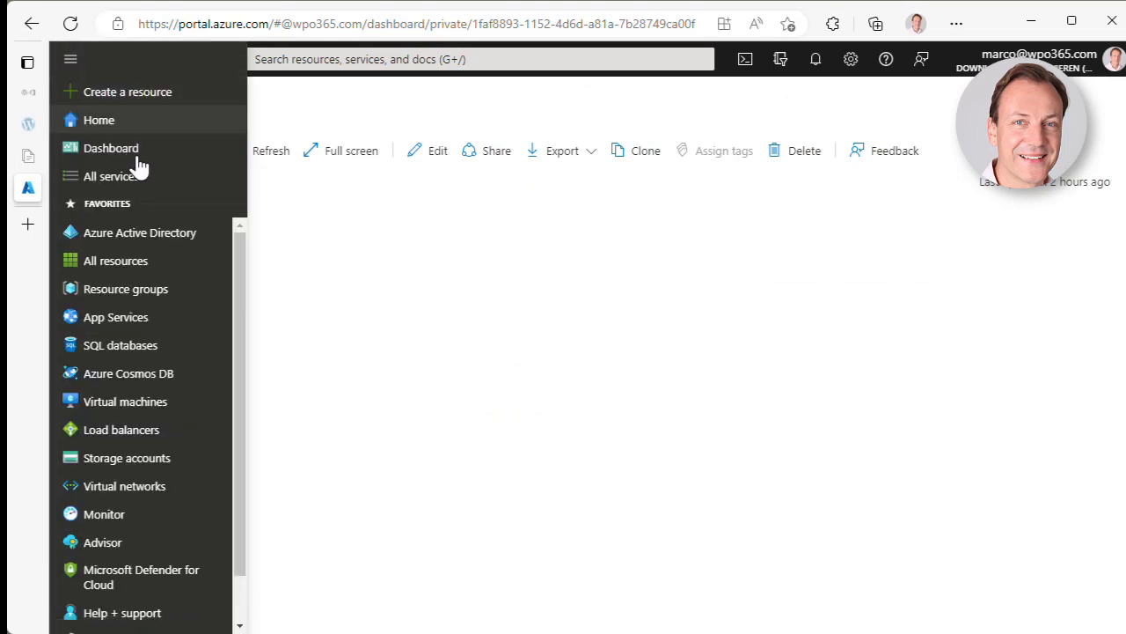
click(139, 233)
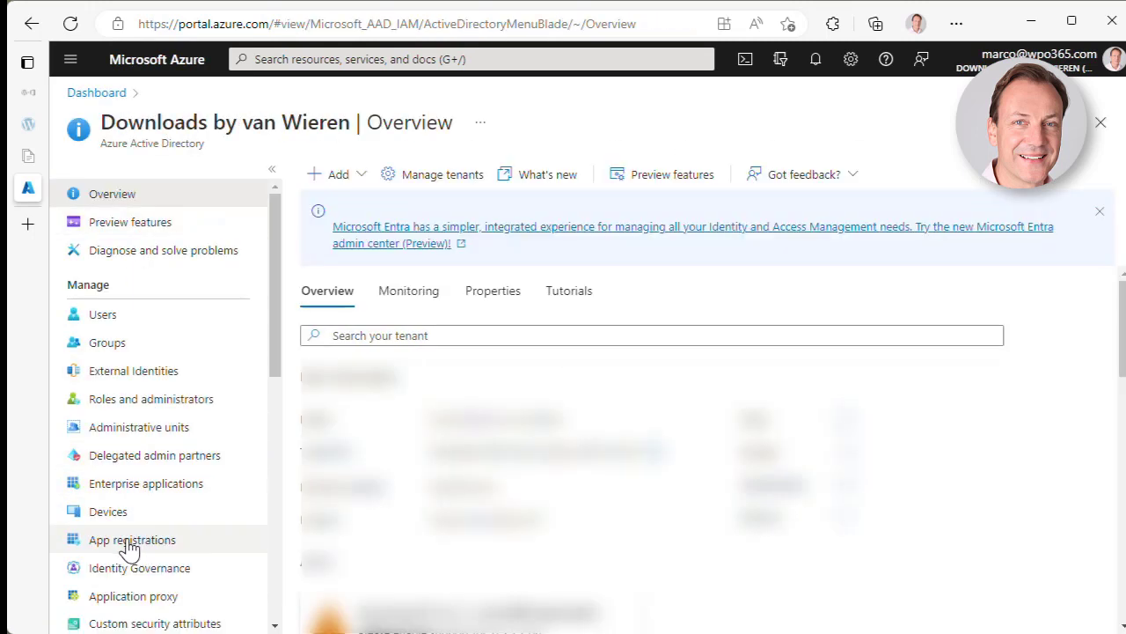
click(129, 543)
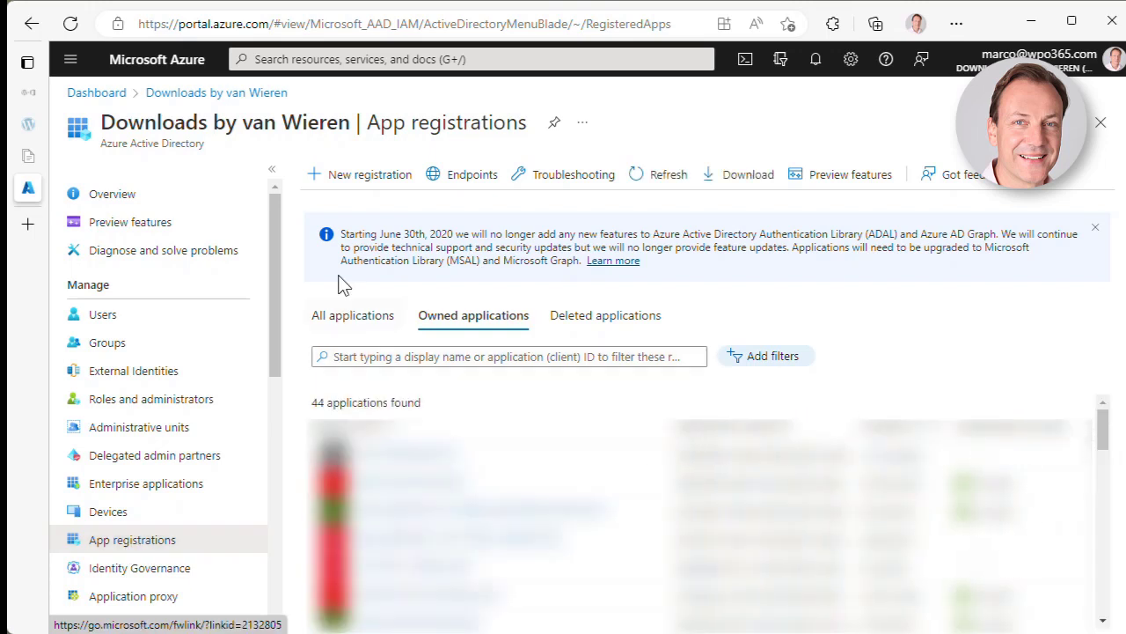
click(350, 176)
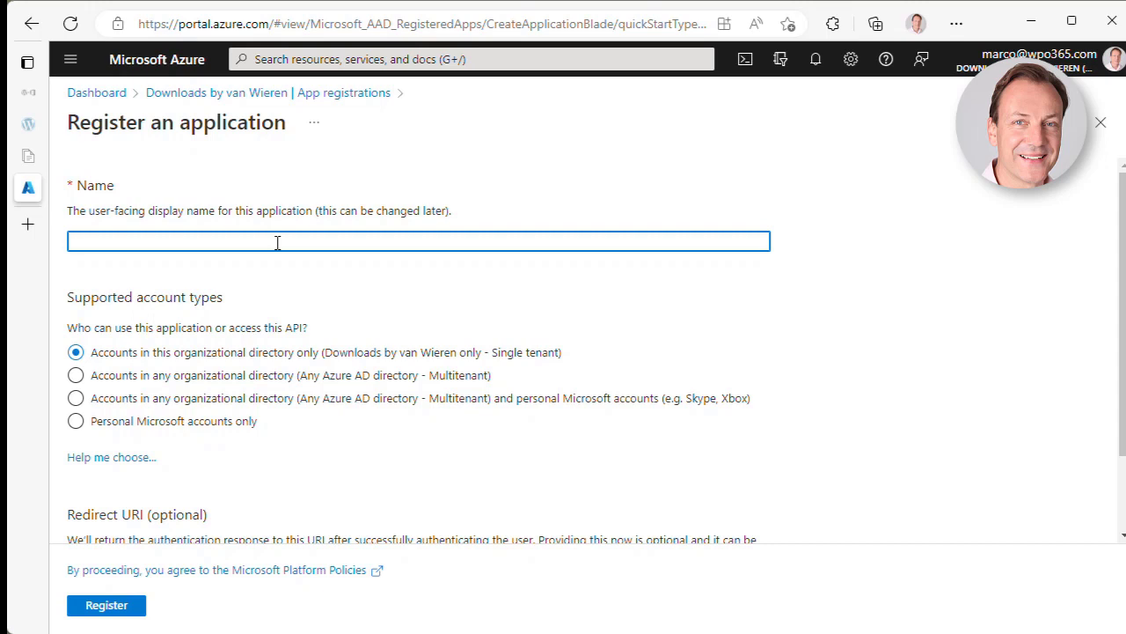
- Name the new application 'TEST1 | VIDEO'
text(TEST+)
key(BackSpace)
text(1 | VID)
key(BackSpace)
key(BackSpace)
text(IDEO)
- Set the Redirect URI platform to Web
scroll(240, 368, down, 1)
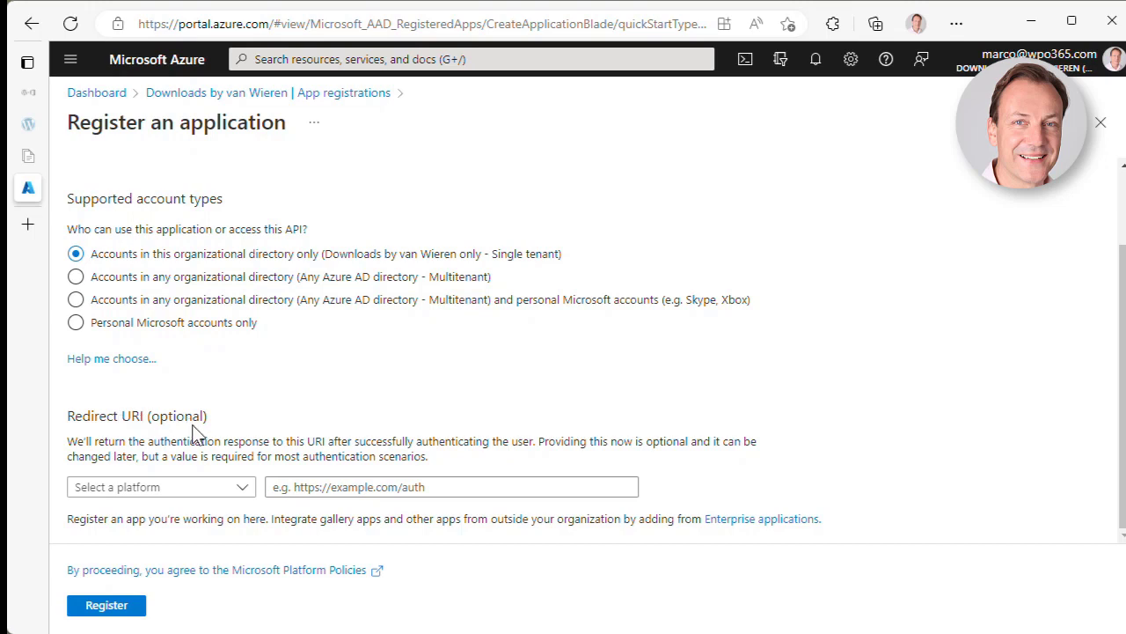
click(244, 486)
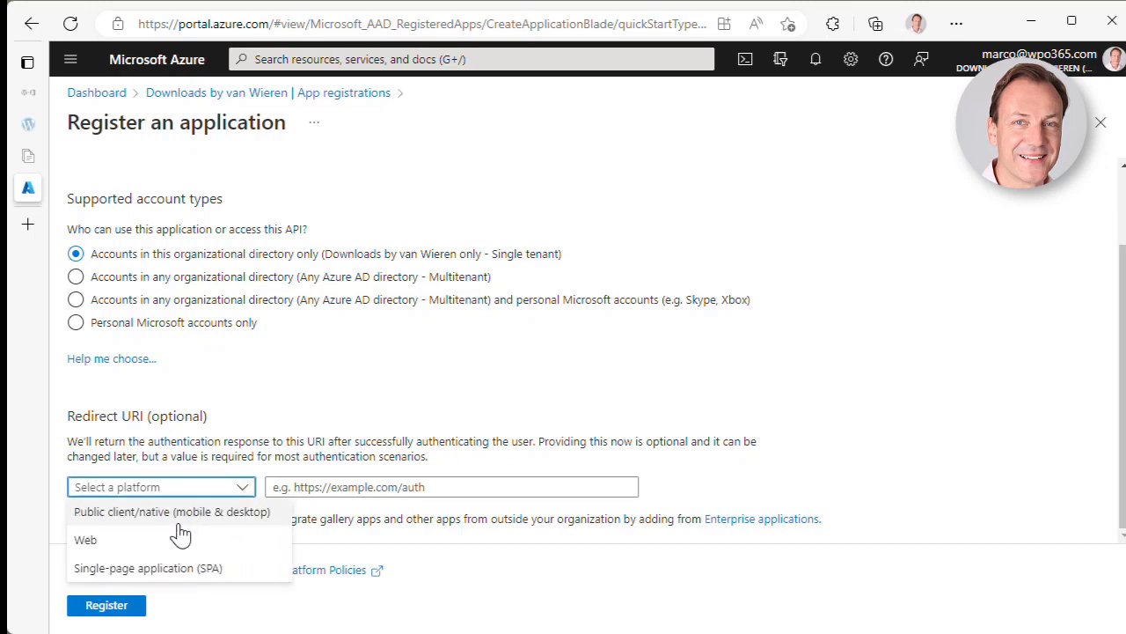
click(176, 540)
click(322, 488)
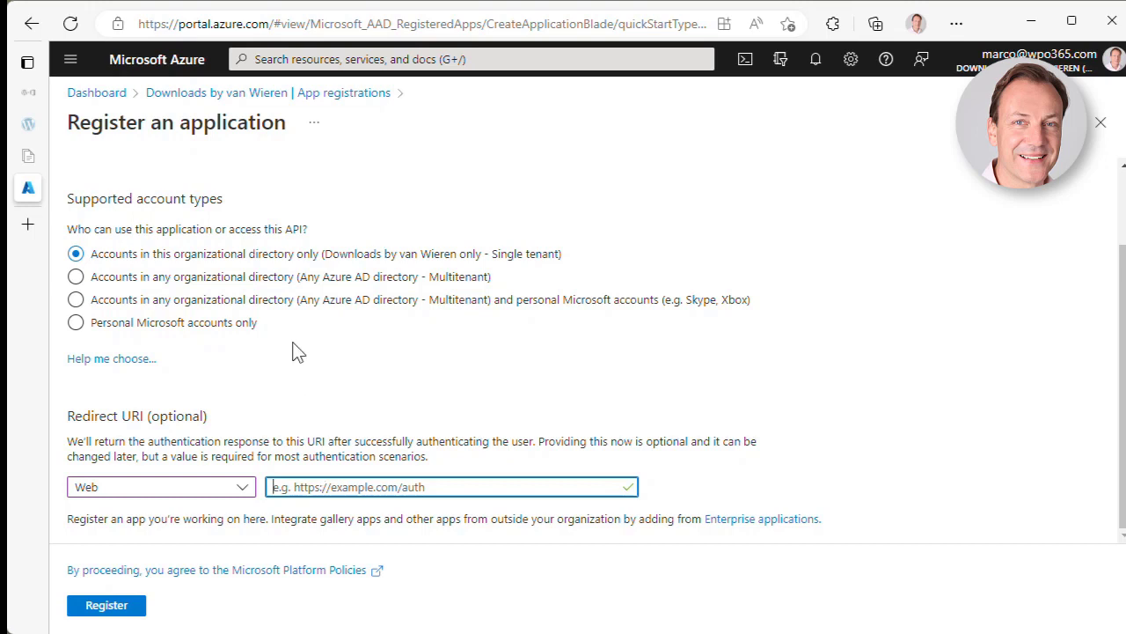
click(30, 125)
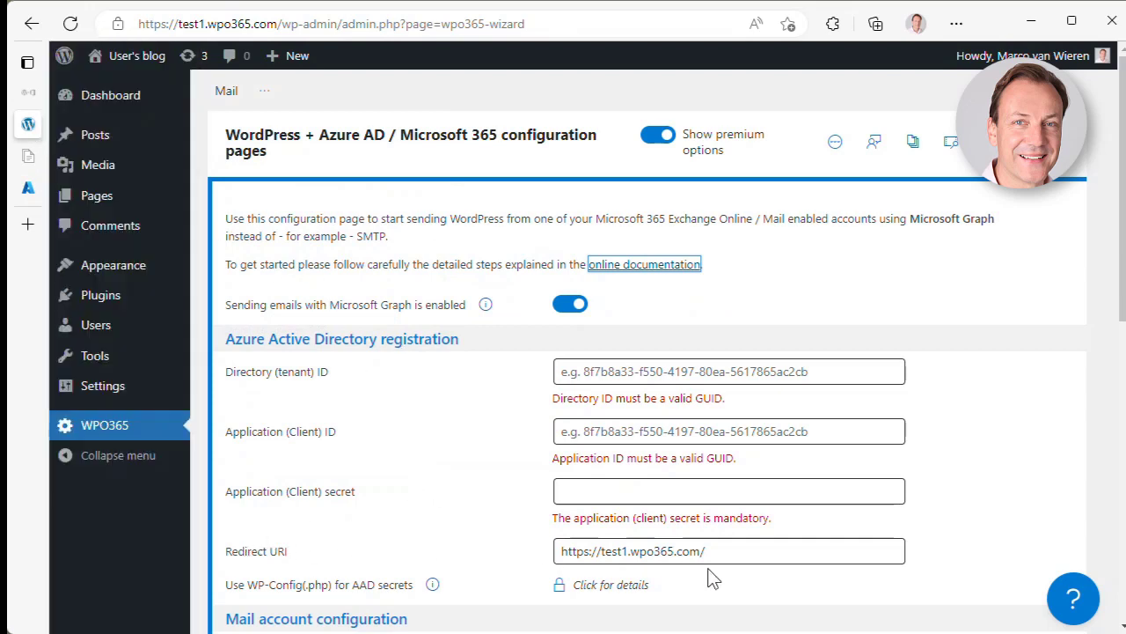
drag(739, 553, 560, 553)
key(ctrl+c)
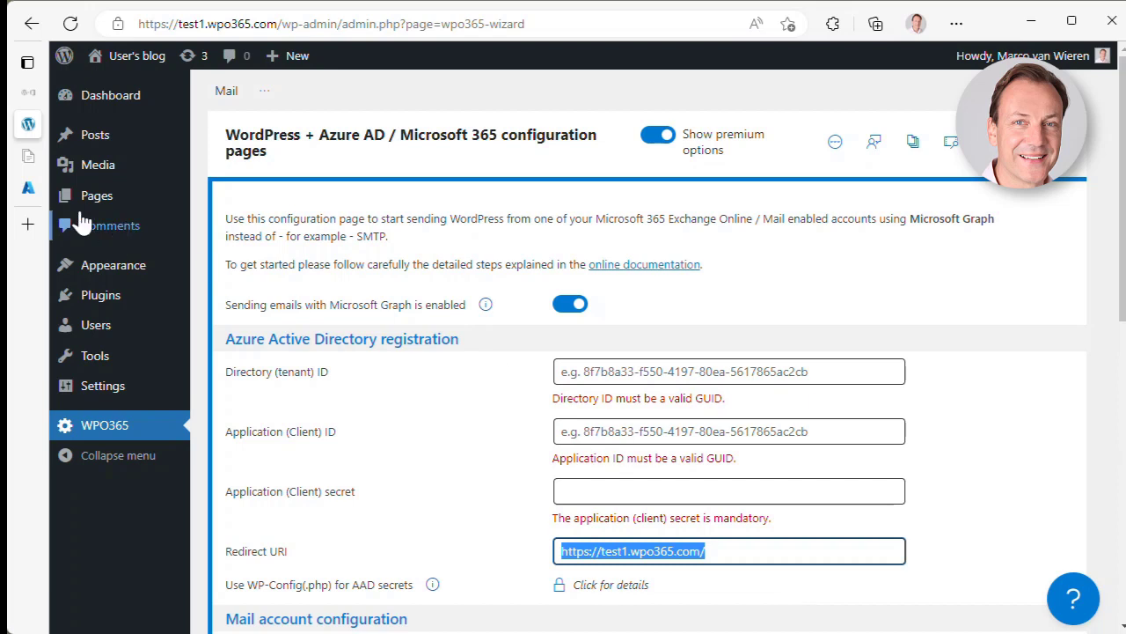
click(29, 191)
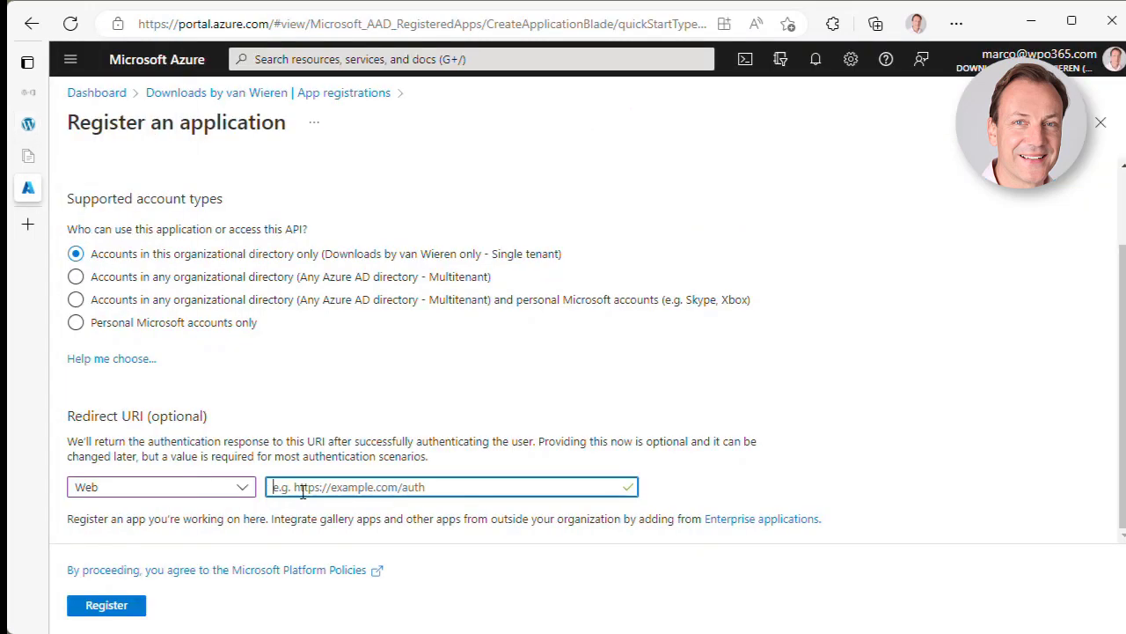
key(ctrl+v)
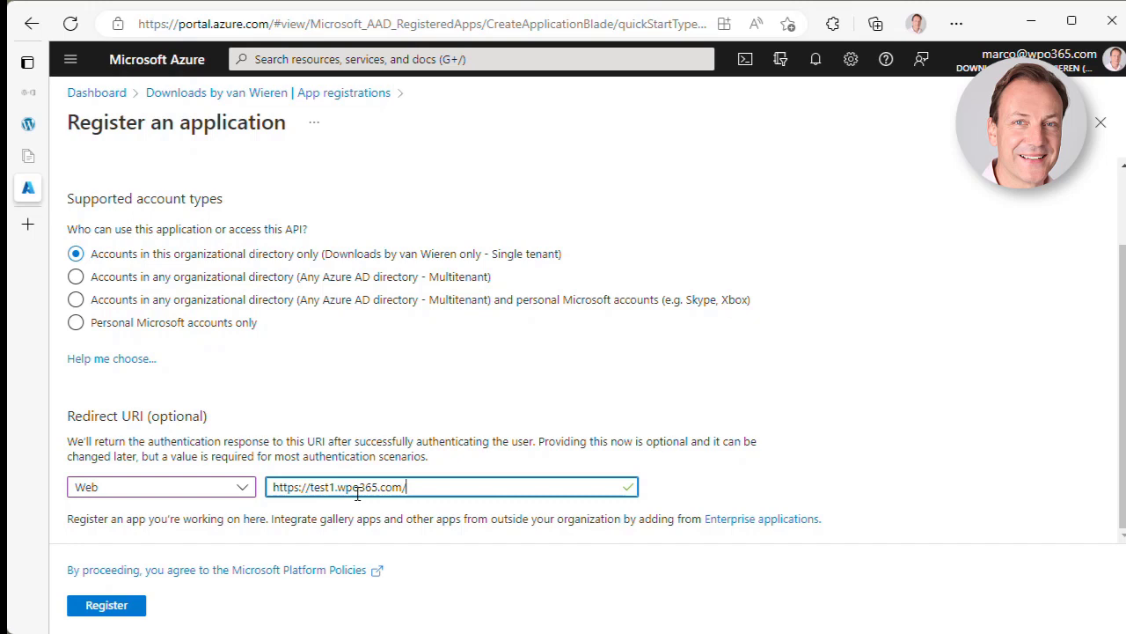
click(117, 615)
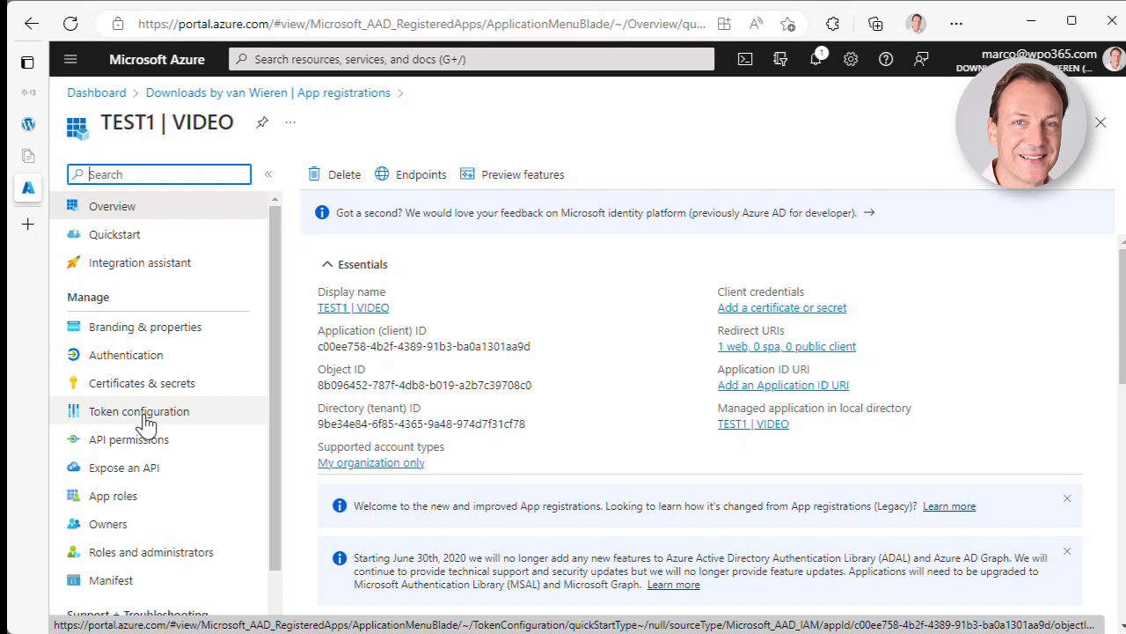
- Add upn and email as optional ID-token claims, accepting the Graph email and profile permission
click(146, 418)
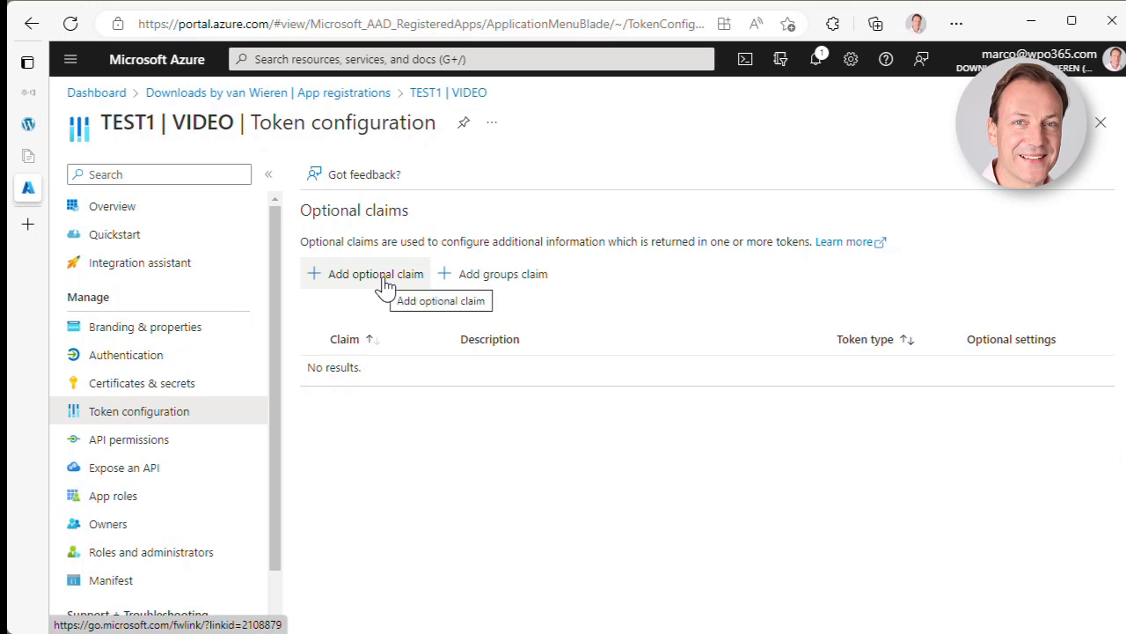
click(385, 287)
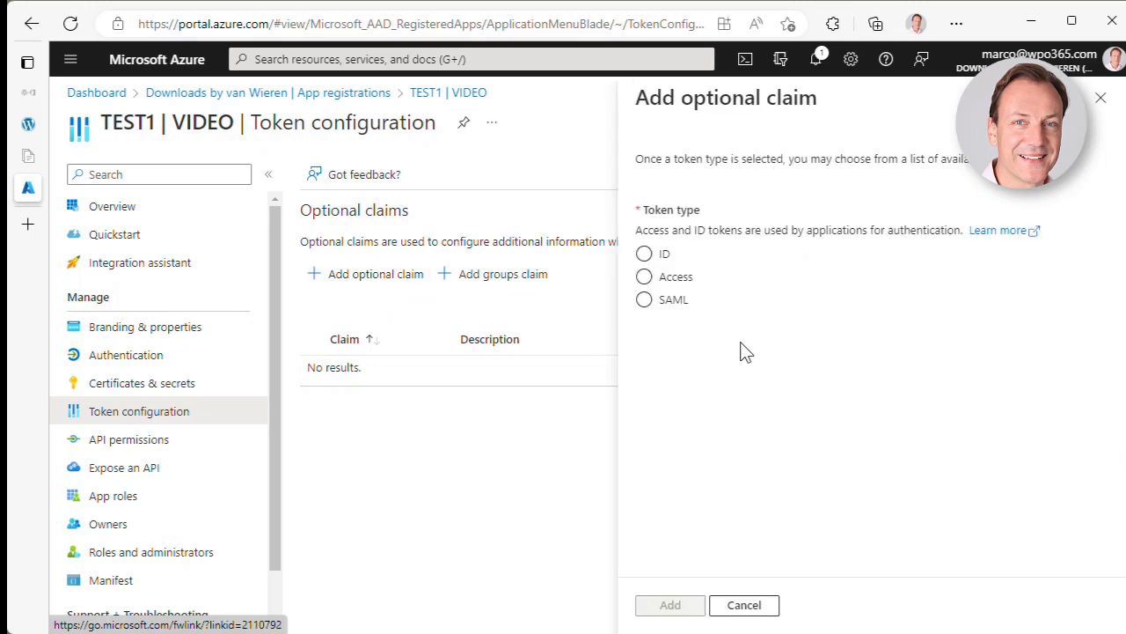
click(662, 257)
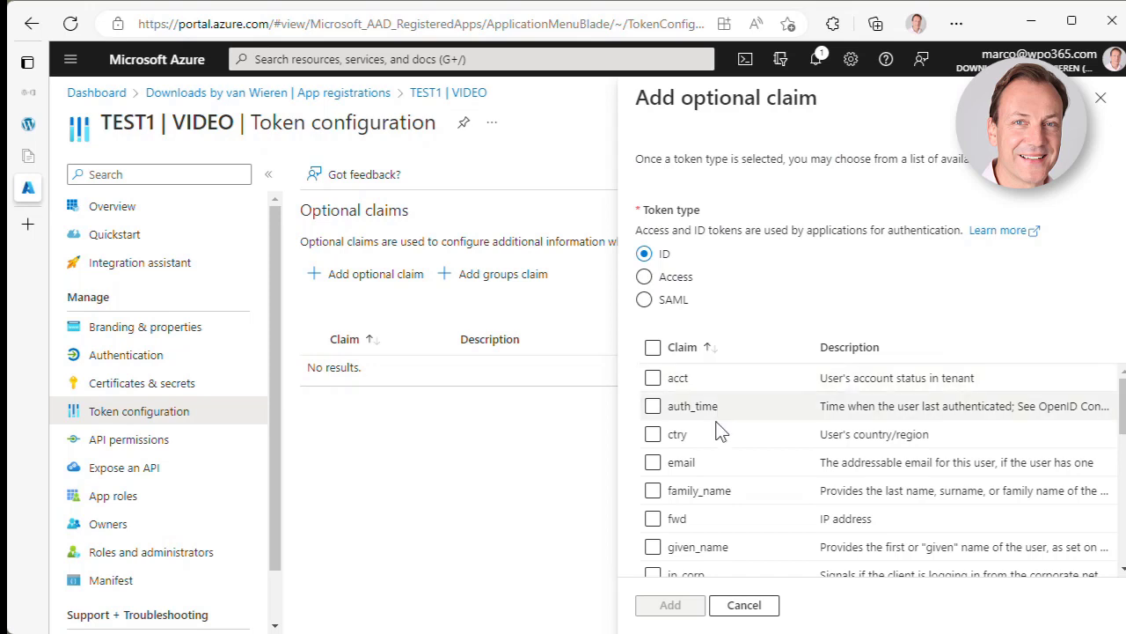
scroll(734, 533, down, 1)
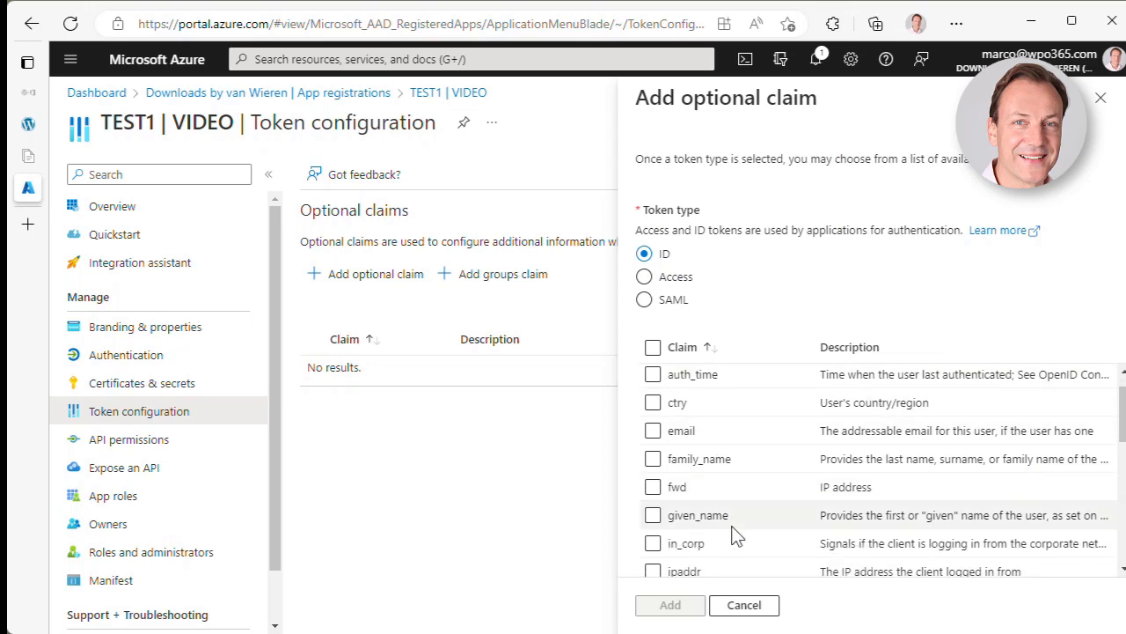
scroll(735, 533, down, 5)
scroll(735, 533, down, 2)
click(654, 473)
scroll(746, 515, up, 1)
scroll(746, 514, up, 5)
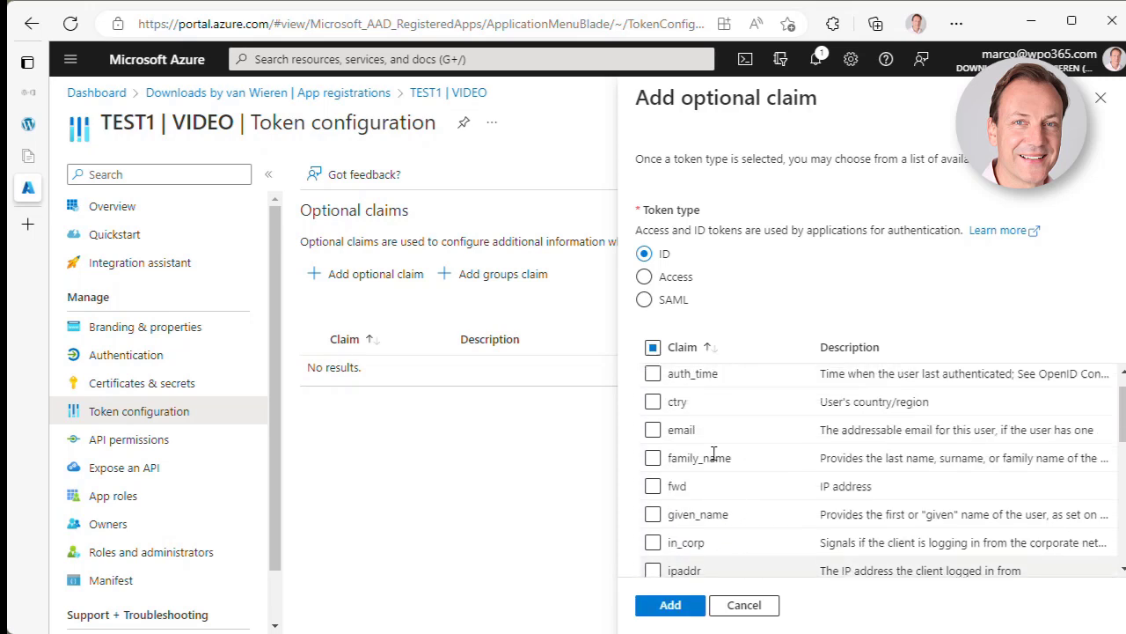
click(653, 430)
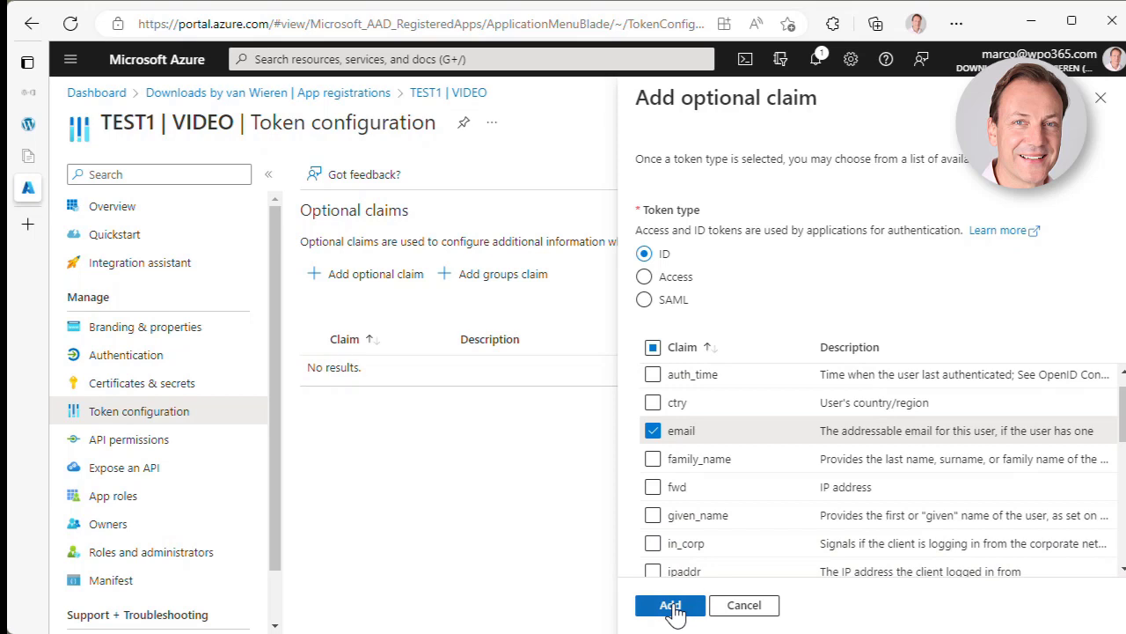
click(671, 606)
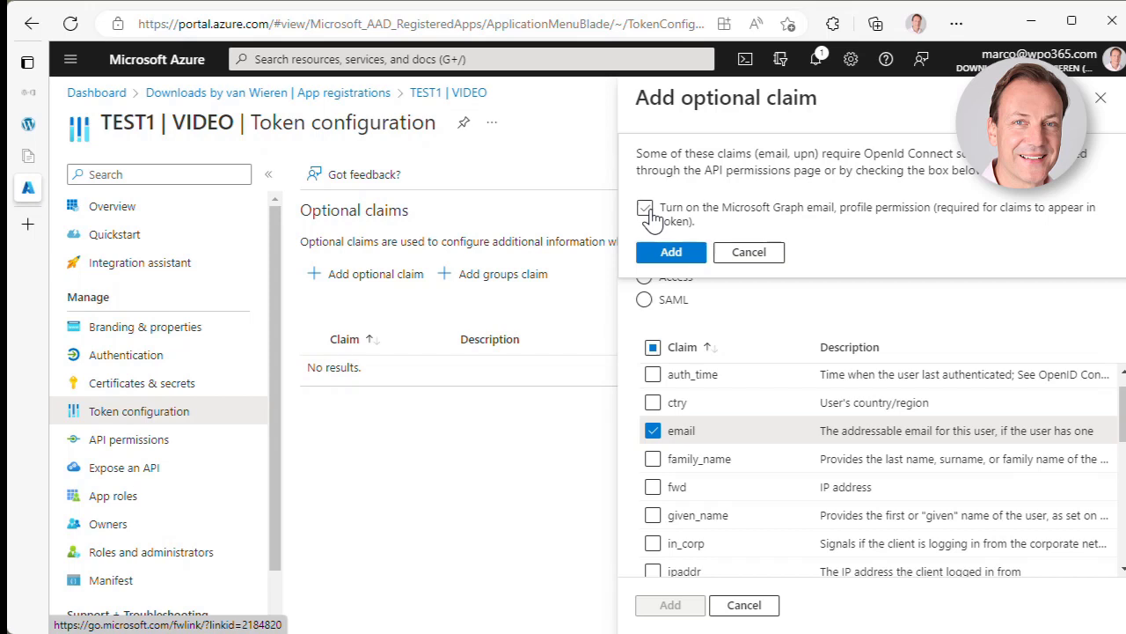
click(670, 253)
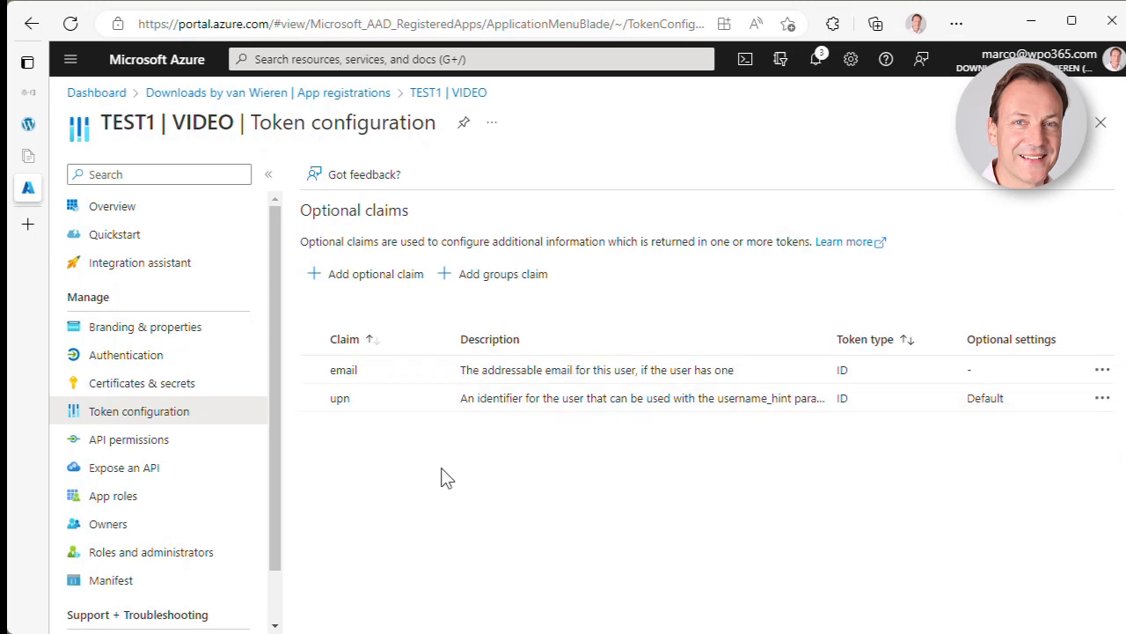
- Start a new API permission request for Microsoft Graph from the app's API permissions
click(119, 454)
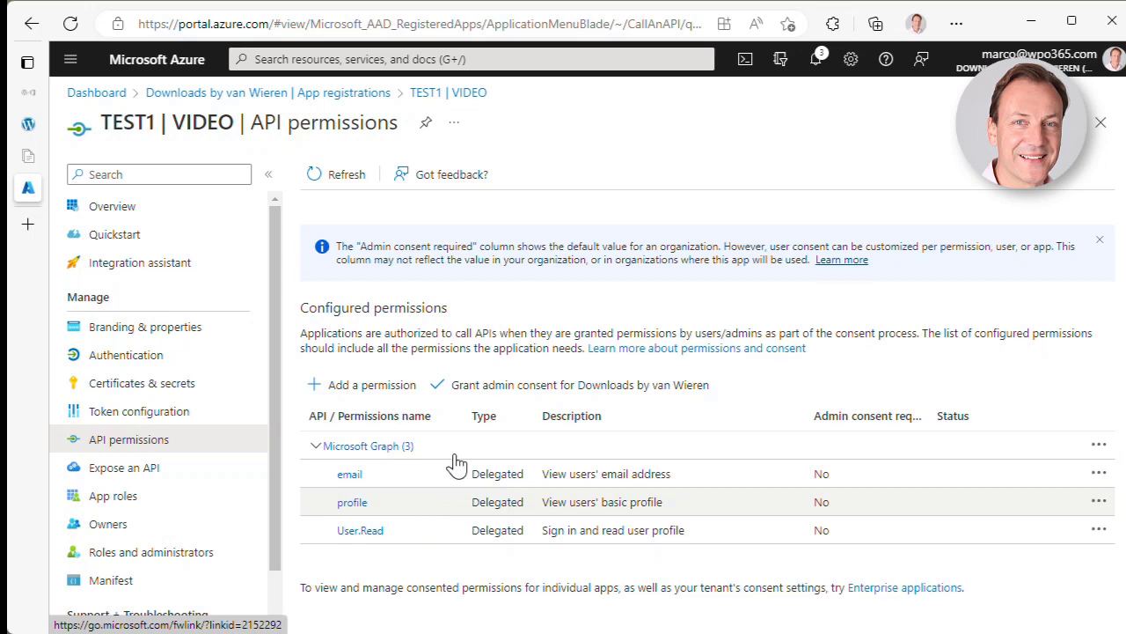
click(372, 389)
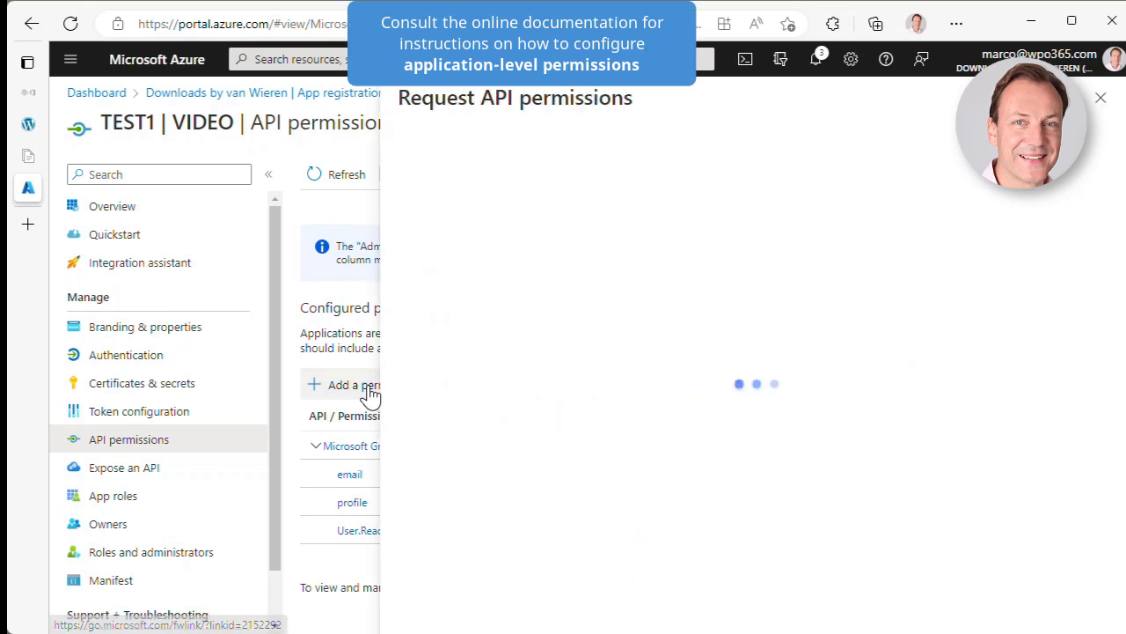
click(590, 301)
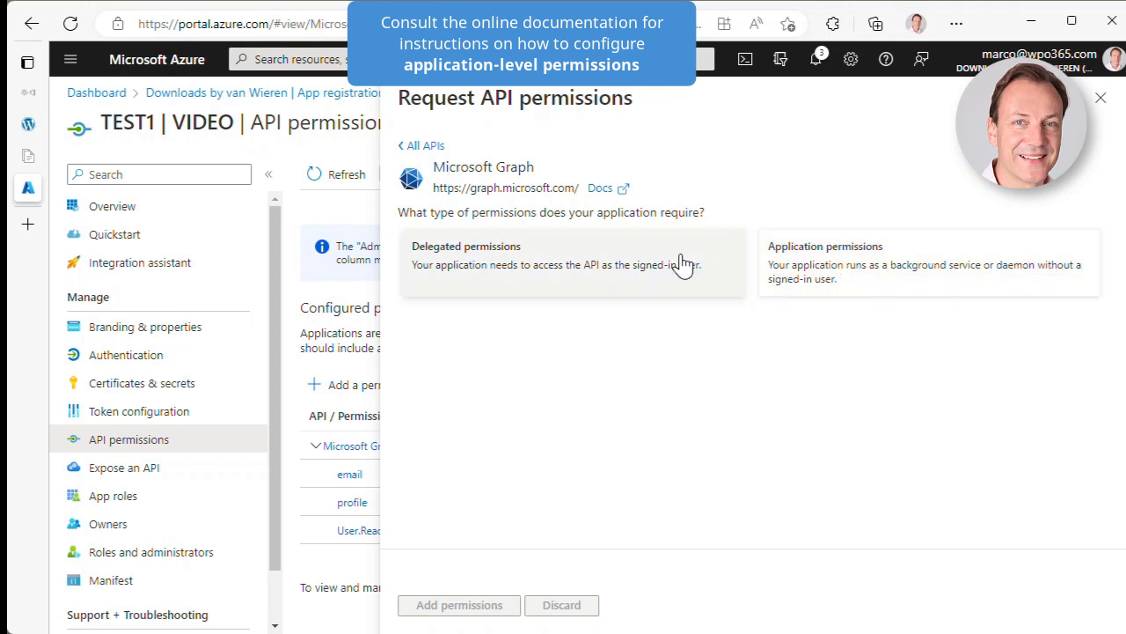
- Add delegated Mail.Send and Mail.Send.Shared Graph permissions, filtering the list on 'Mail.Send'
click(583, 268)
click(544, 362)
text(Mail.S)
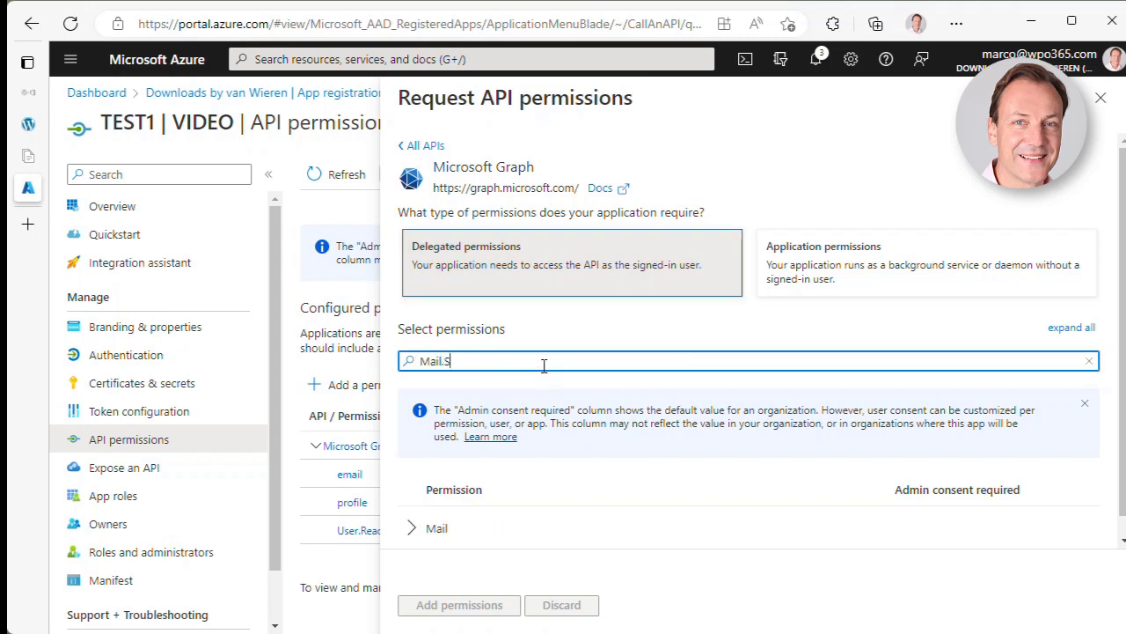
text(end)
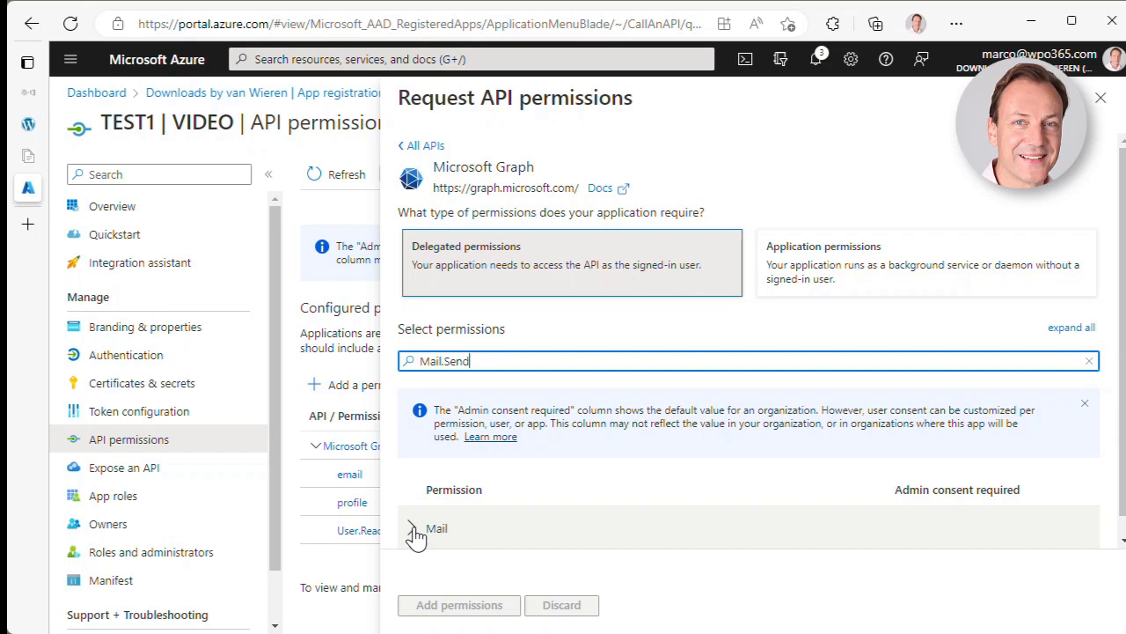
click(415, 534)
scroll(564, 533, down, 2)
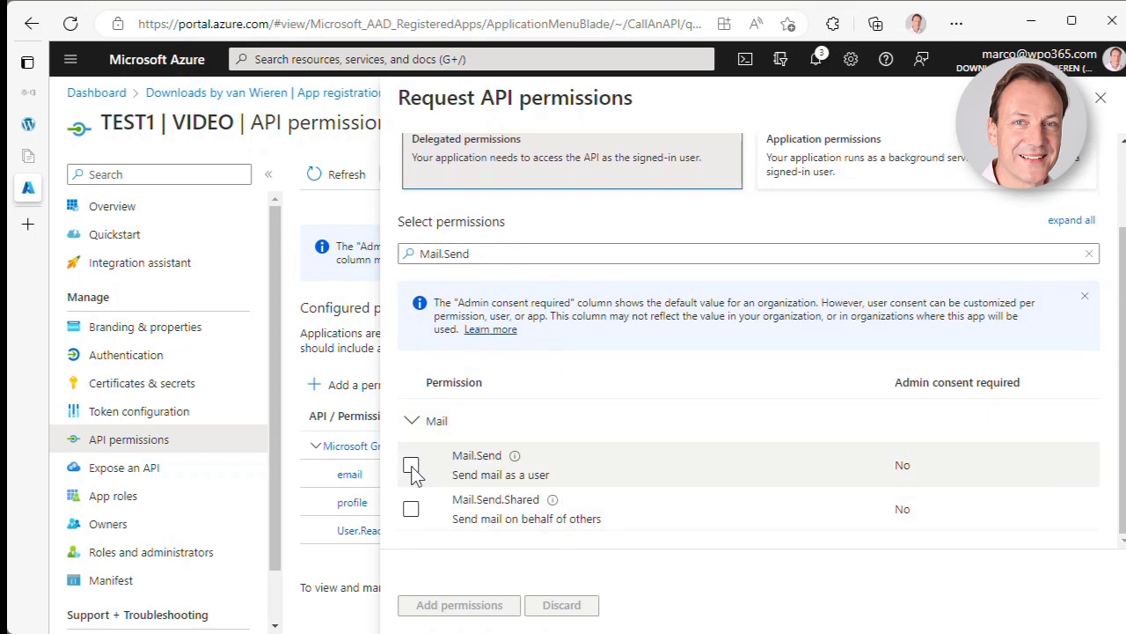
click(412, 468)
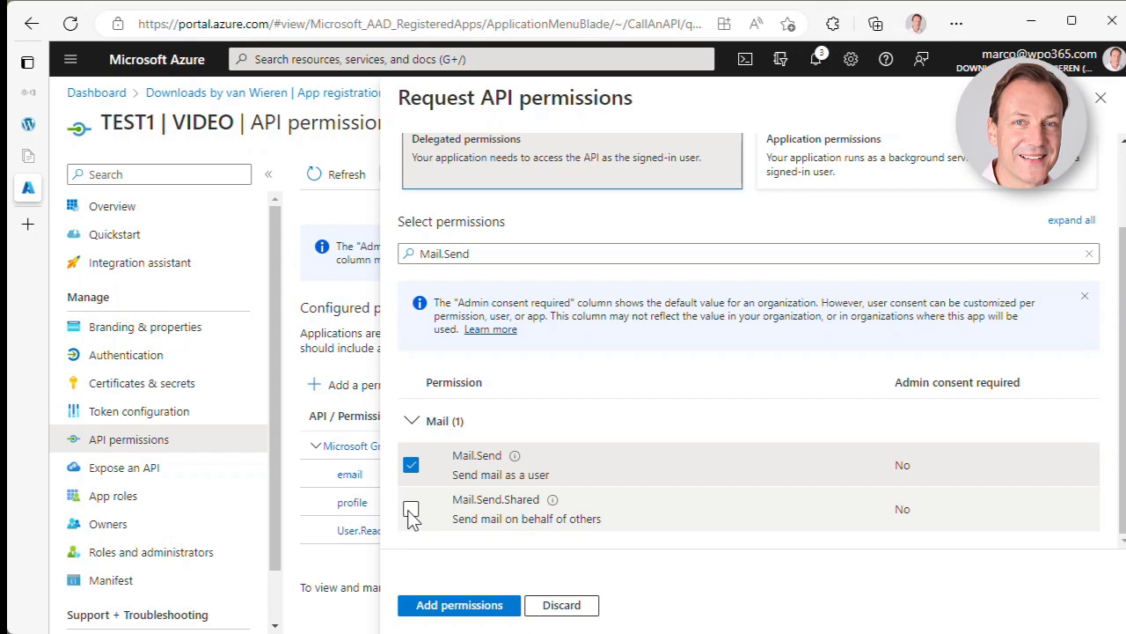
click(411, 511)
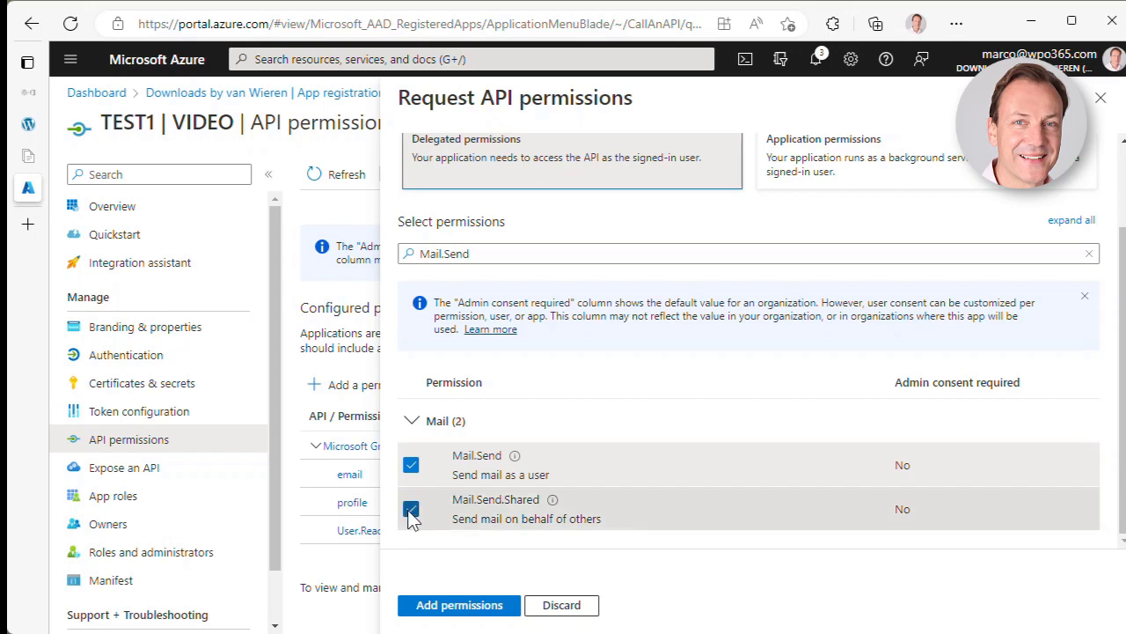
click(453, 610)
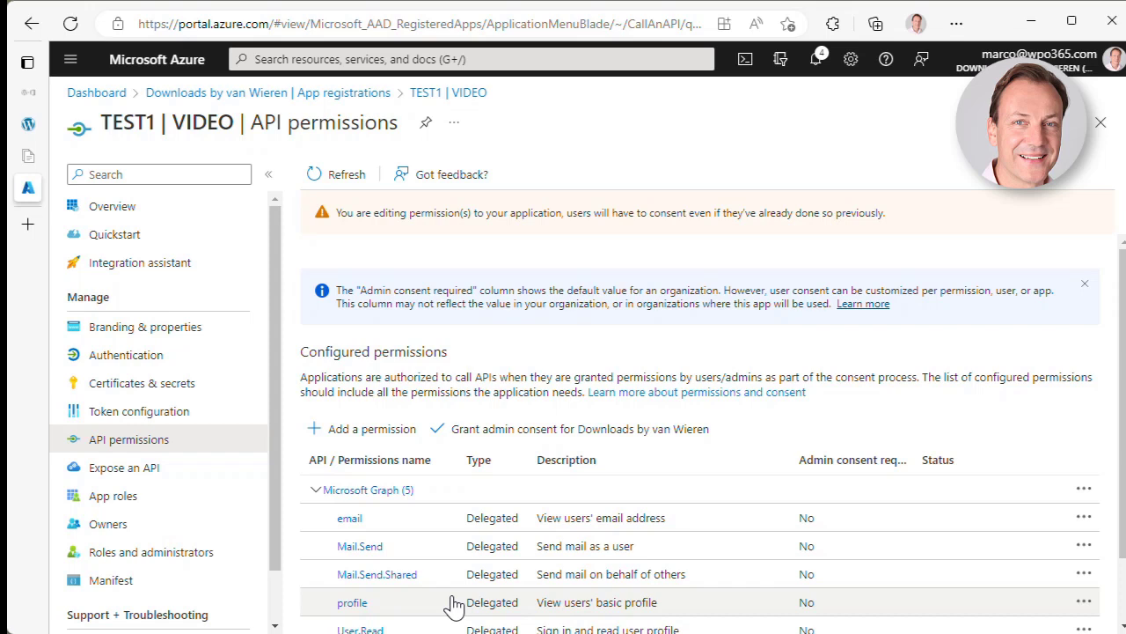
- Start another delegated Microsoft Graph permission request, filtering the list on 'Mail.Read'
click(370, 430)
click(551, 339)
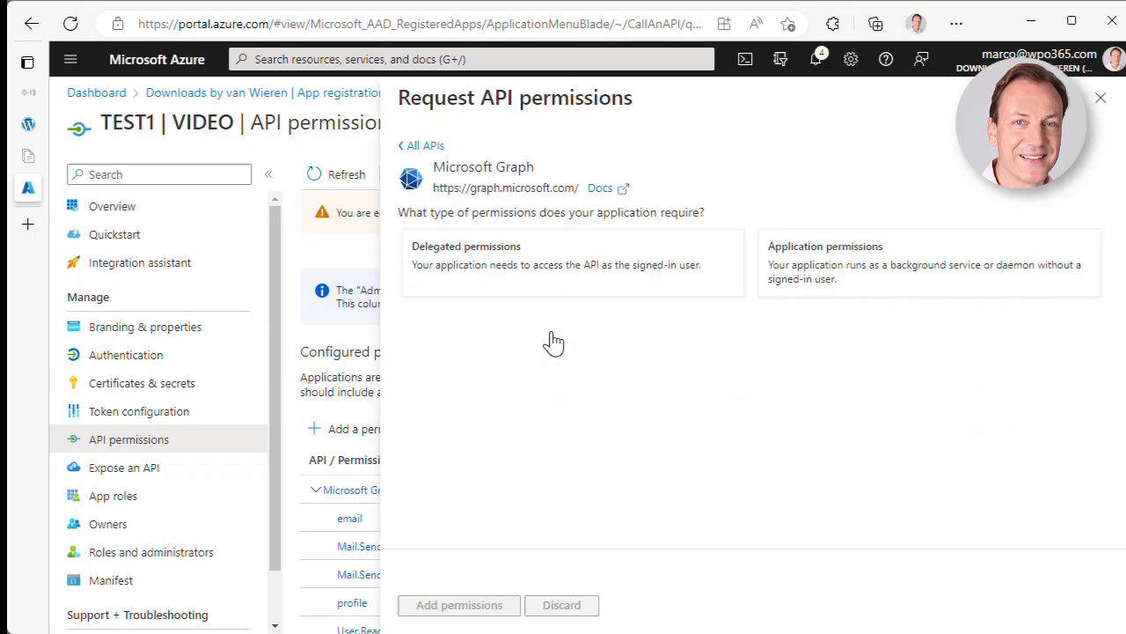
click(544, 278)
click(519, 360)
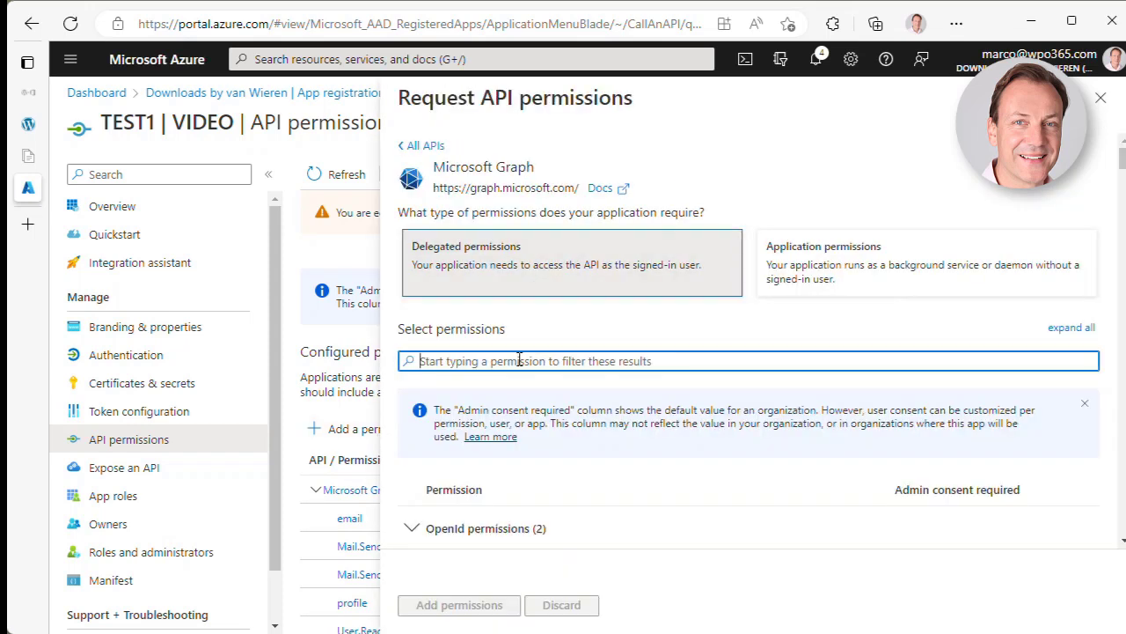
text(Mail.Read)
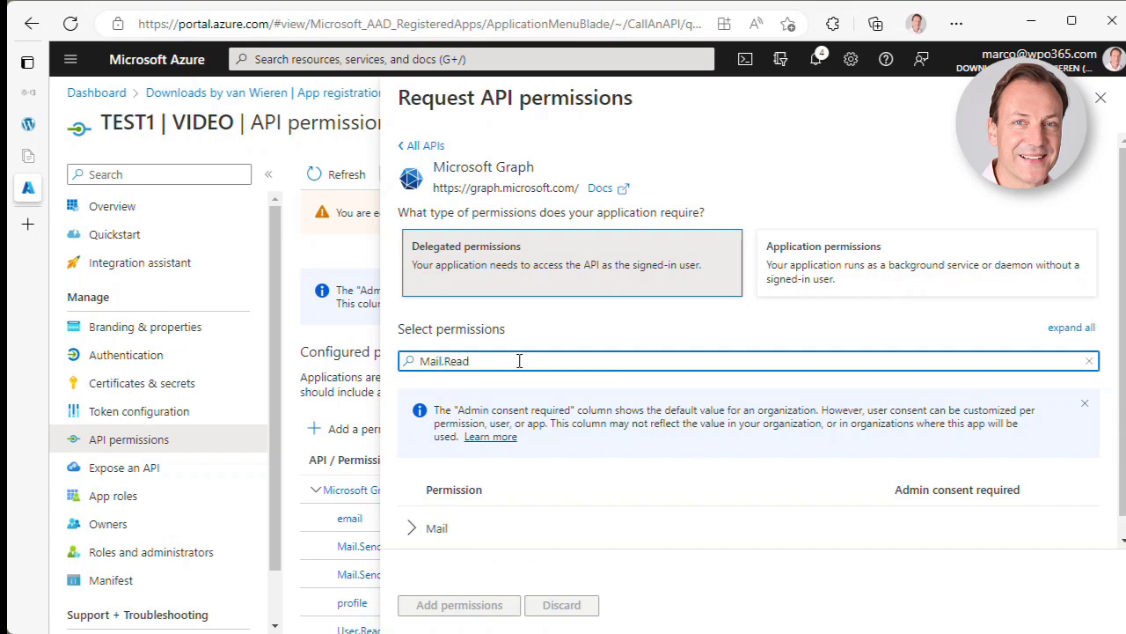
- Add Mail.ReadWrite and Mail.ReadWrite.Shared, bringing the Graph permissions to seven
click(444, 525)
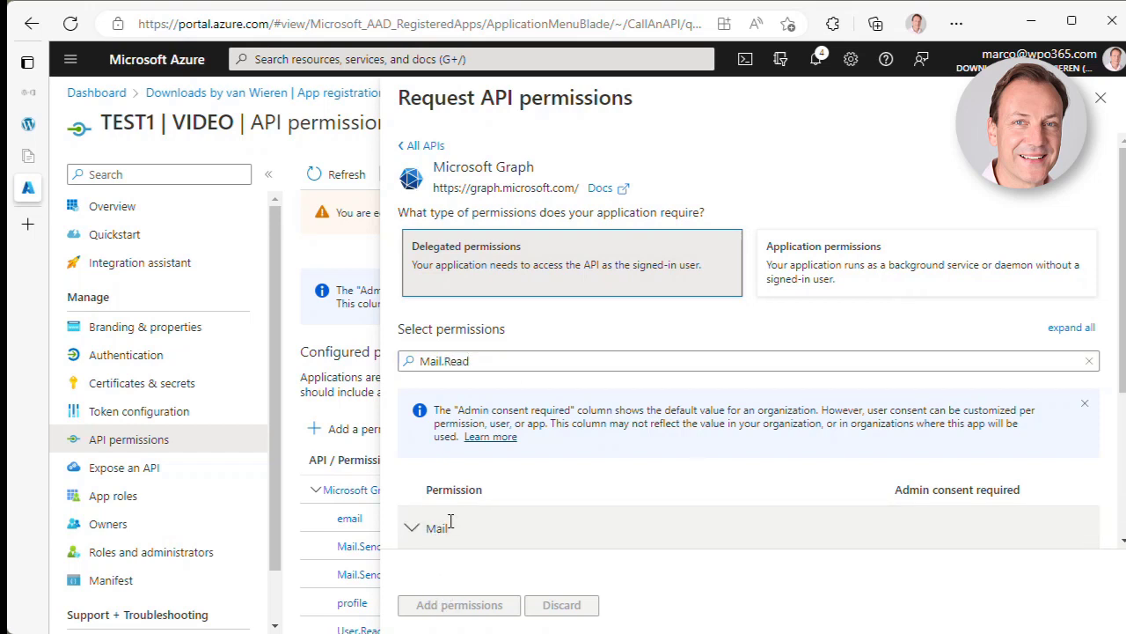
scroll(450, 528, down, 2)
scroll(453, 531, down, 2)
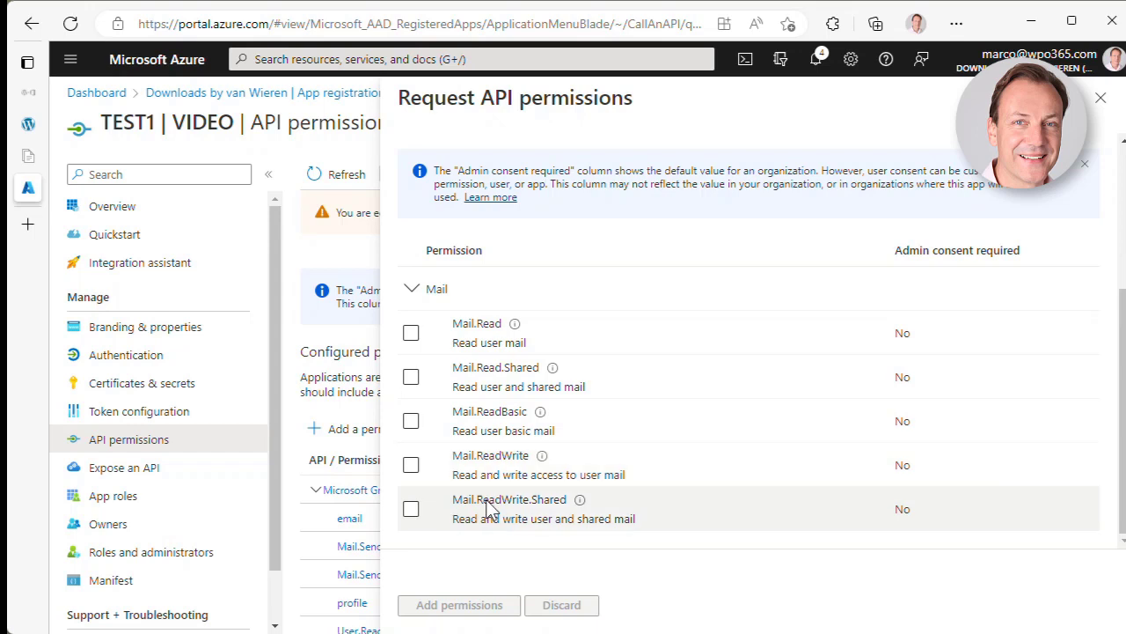
click(412, 466)
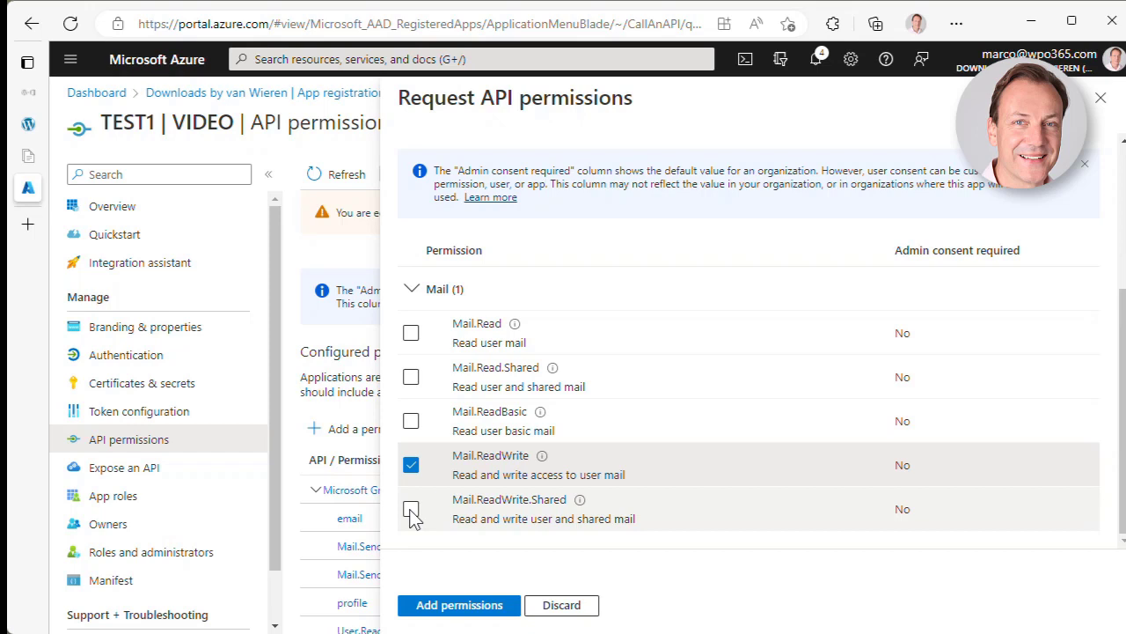
click(411, 511)
click(457, 607)
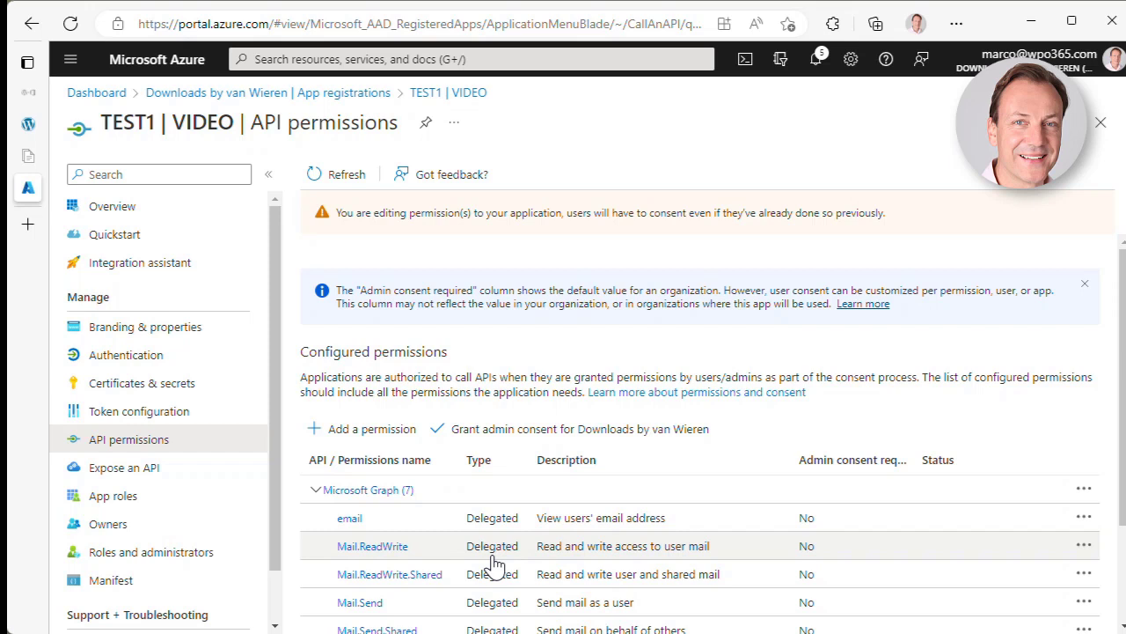
scroll(495, 563, down, 3)
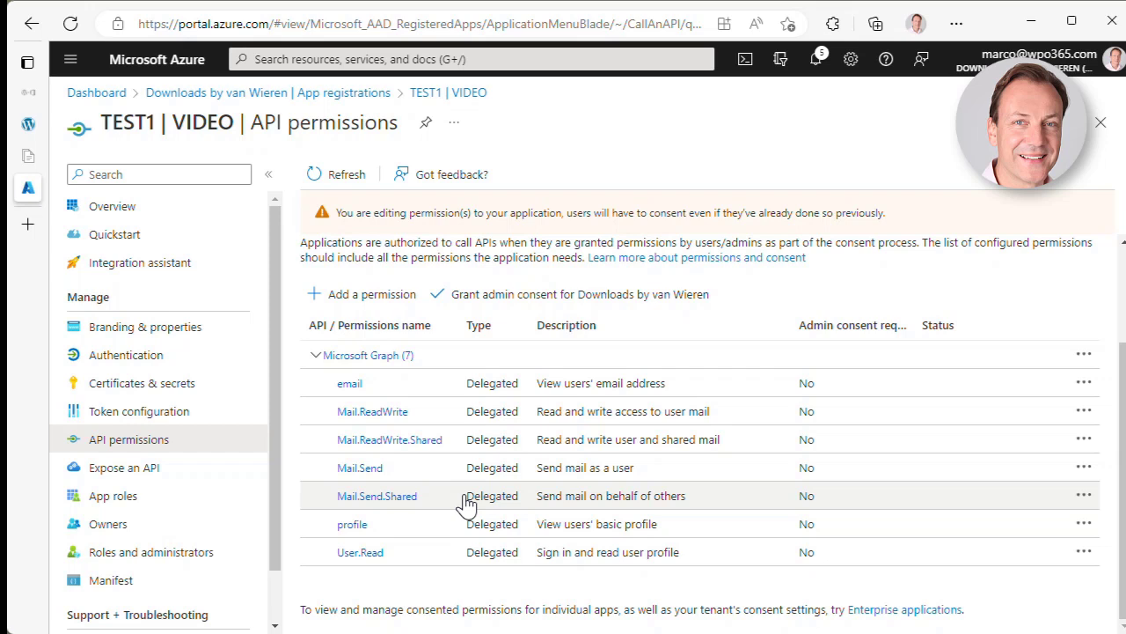
- Grant and confirm admin consent for all seven Microsoft Graph permissions
click(541, 303)
click(337, 287)
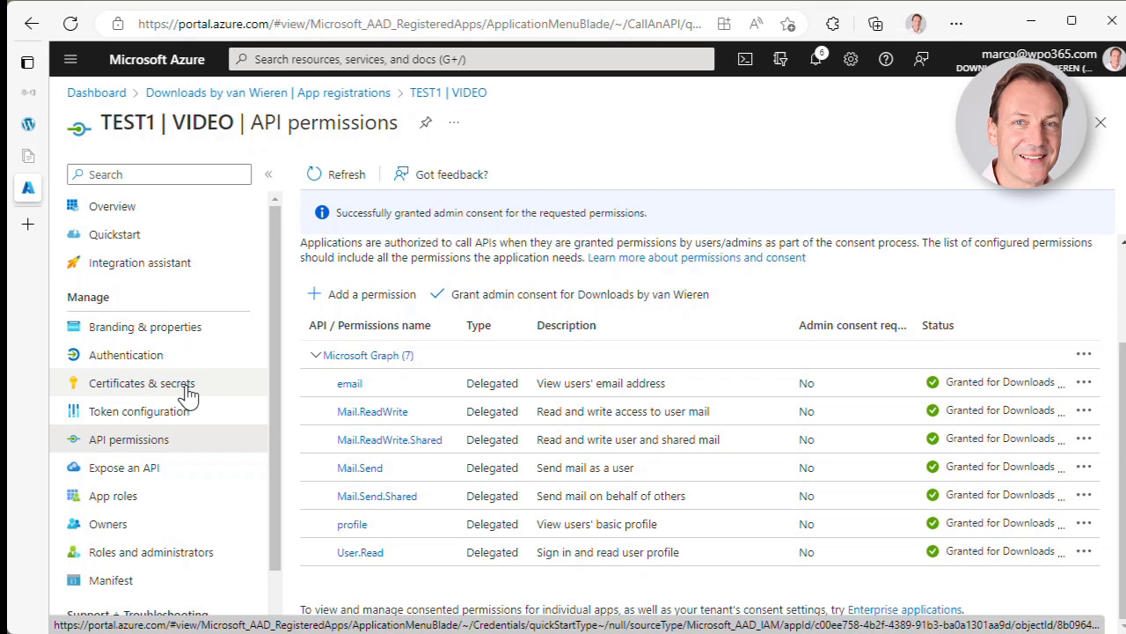
click(187, 395)
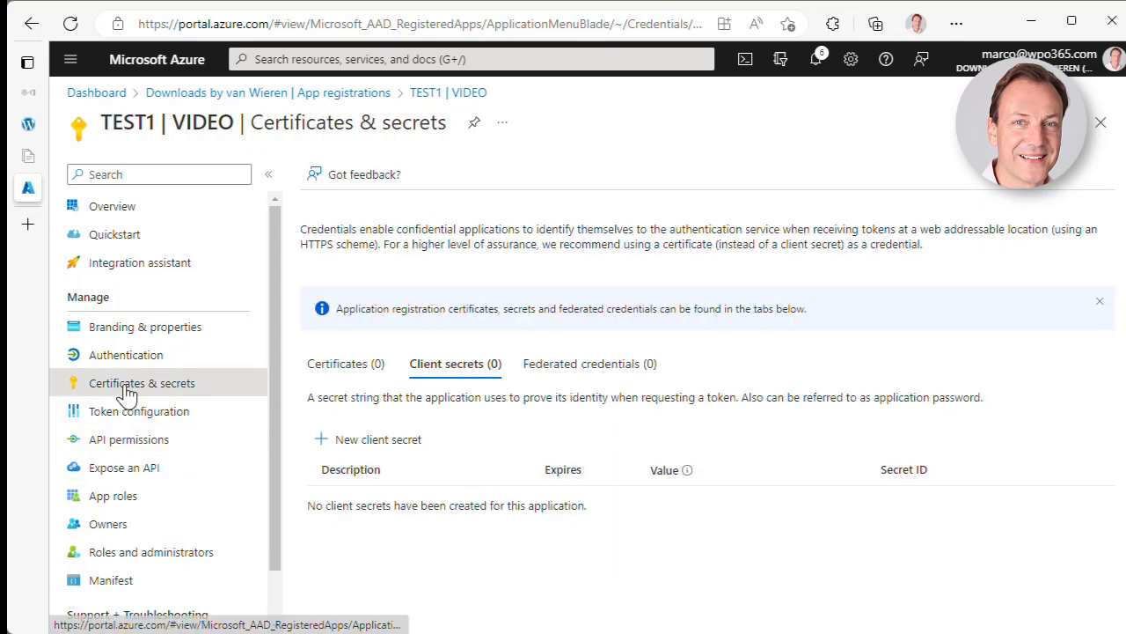
- Create a new client secret with default expiry (5/16/2023) and copy its value
click(370, 449)
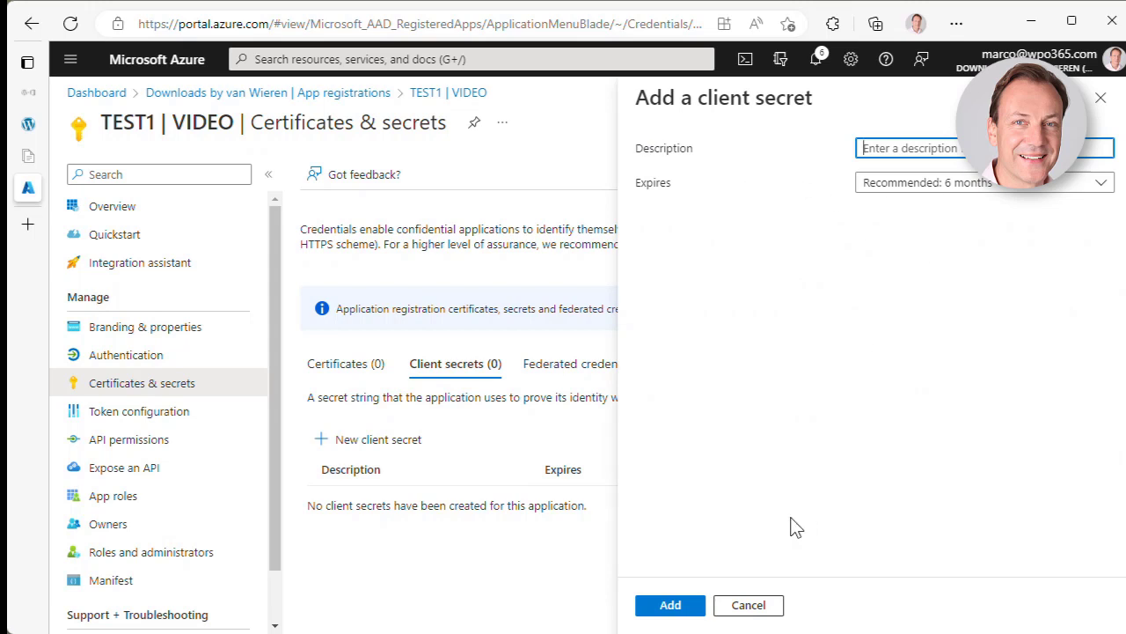
click(683, 609)
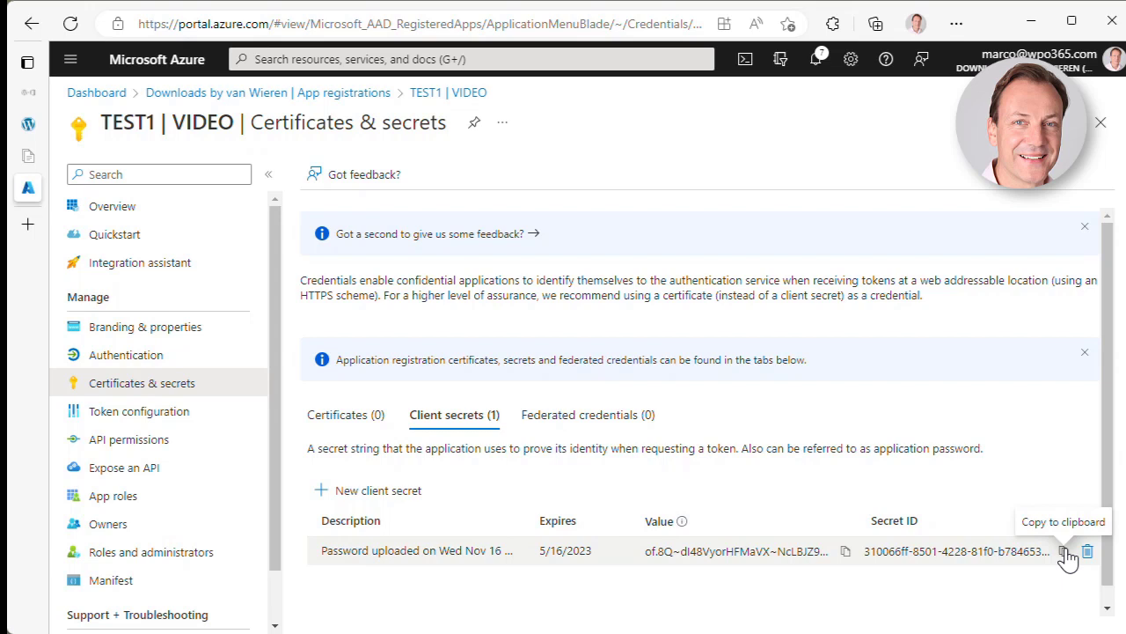
click(846, 552)
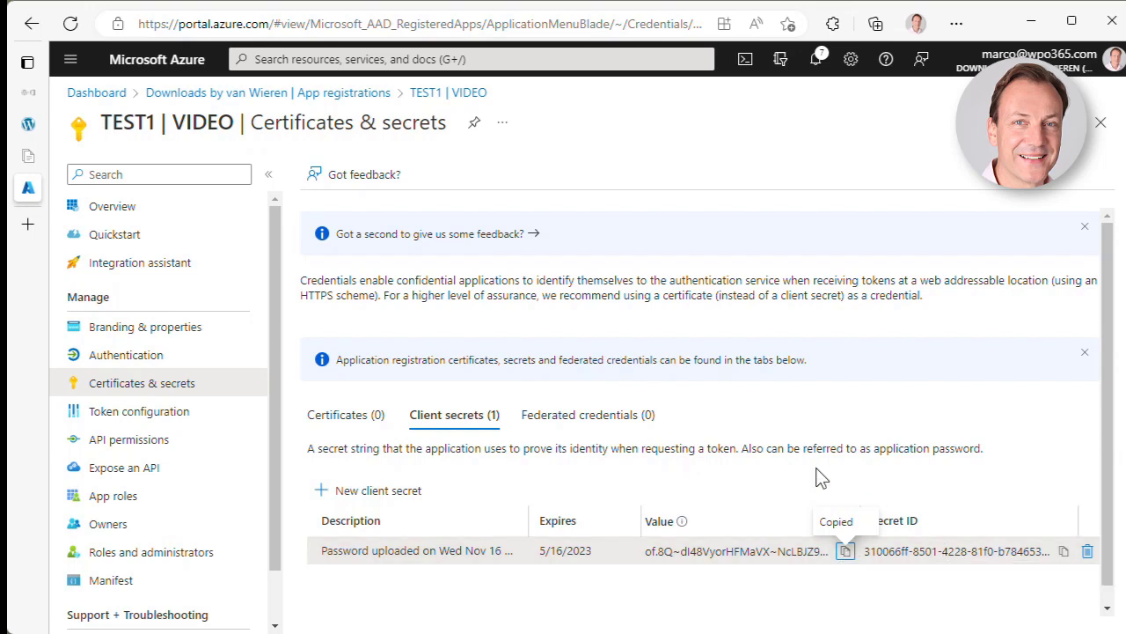
click(35, 128)
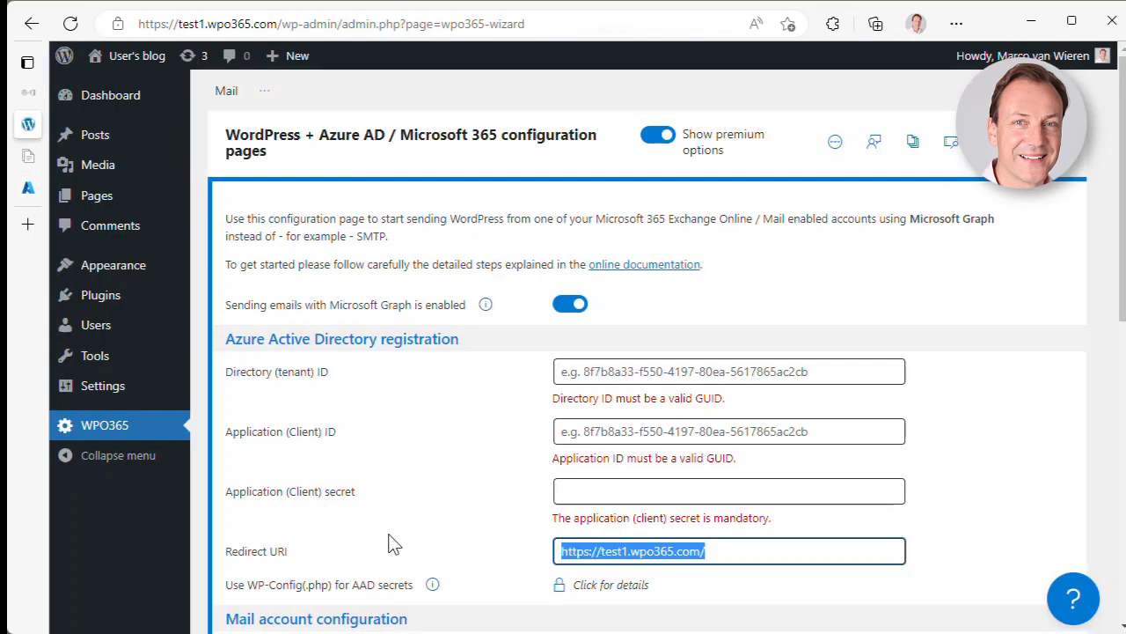
- Paste the copied client secret into WPO365's Application (Client) secret field
click(593, 491)
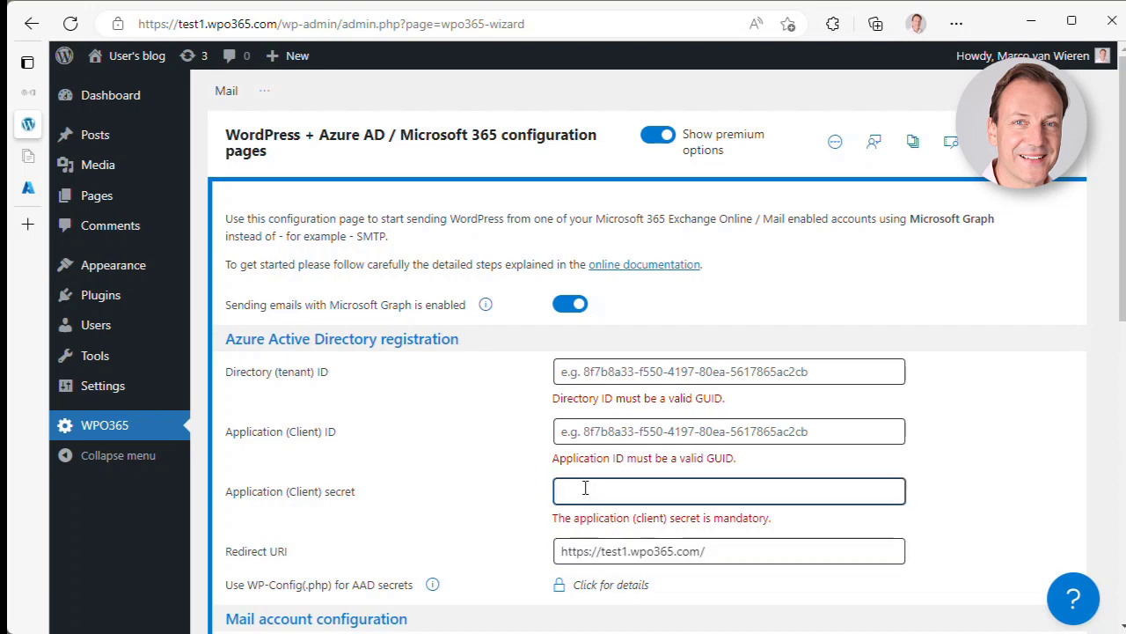
key(ctrl+v)
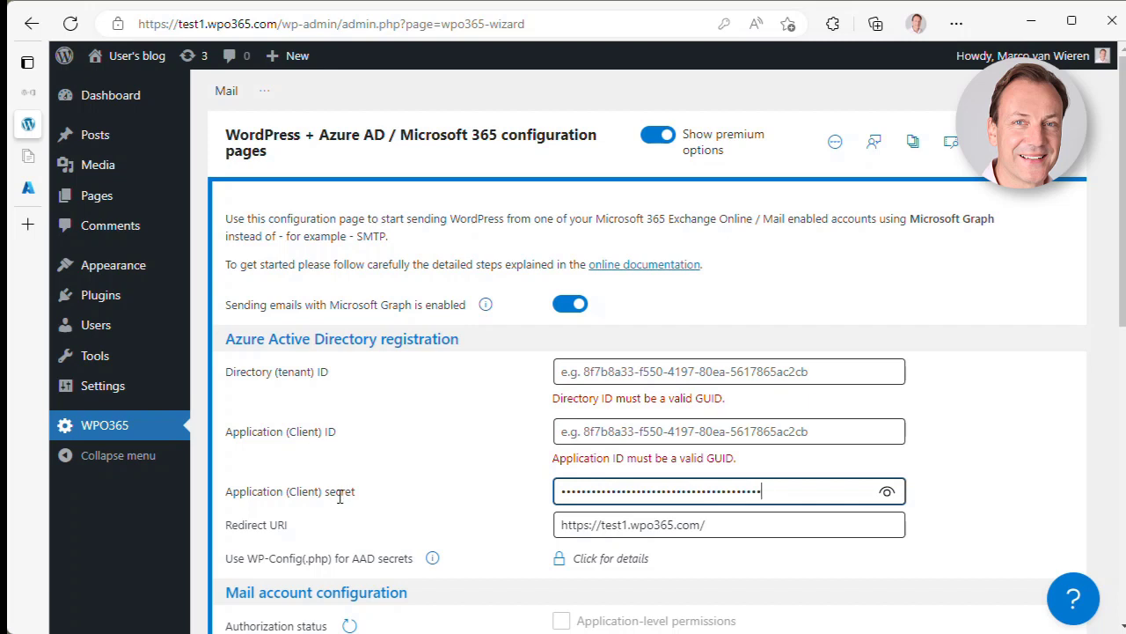
click(31, 191)
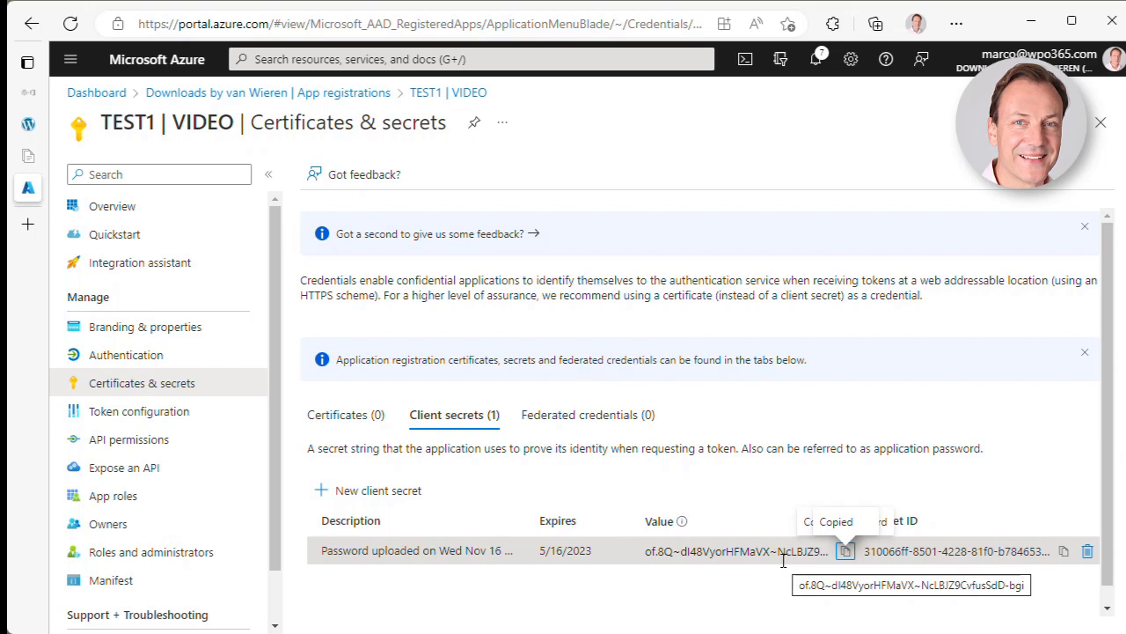
- Copy the app's Directory (tenant) ID from its Azure overview page
click(104, 359)
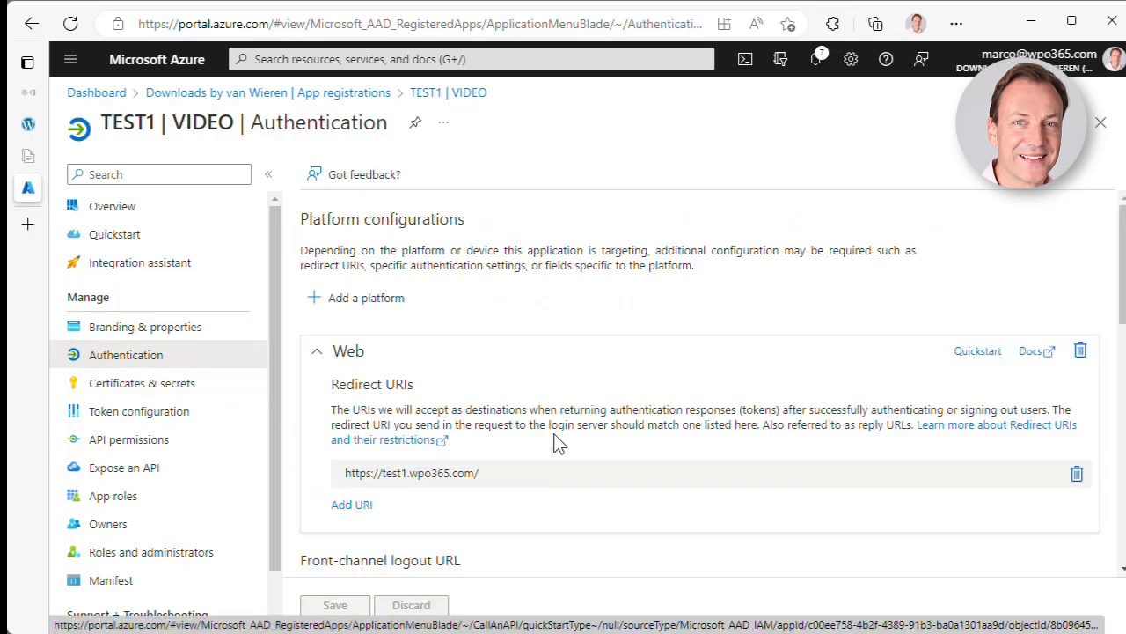
click(180, 436)
click(181, 410)
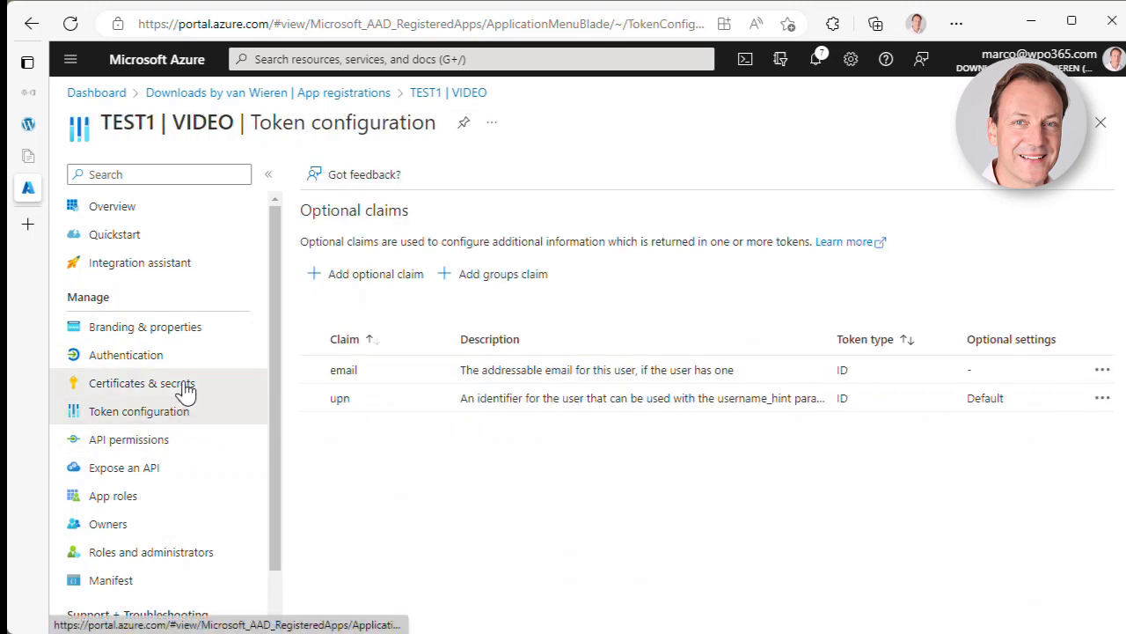
click(185, 386)
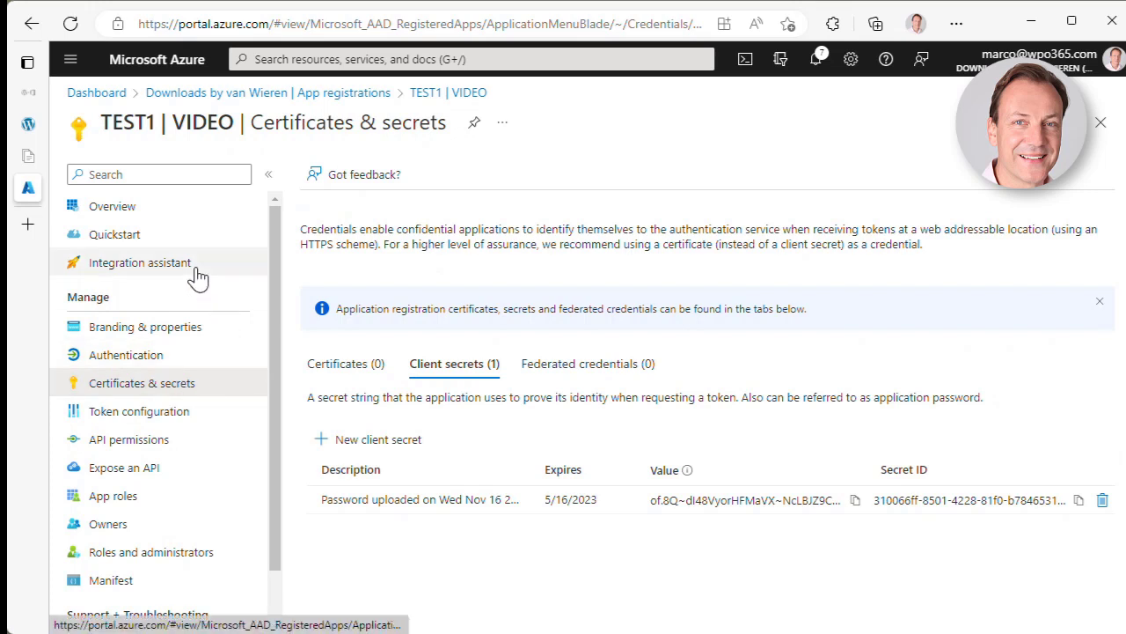
click(178, 222)
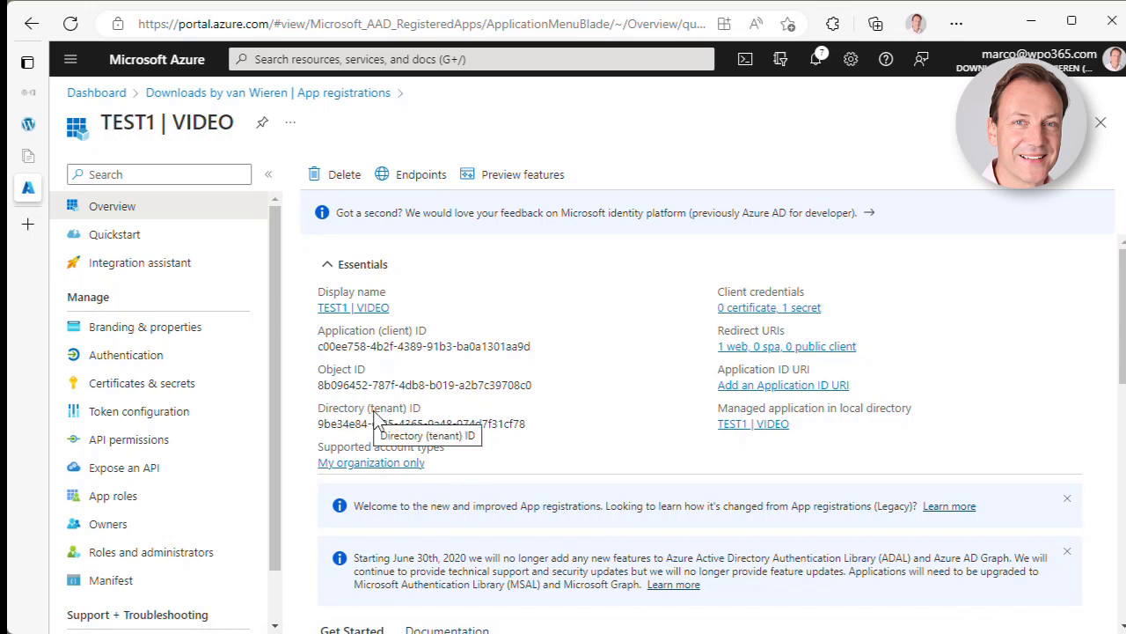
click(536, 423)
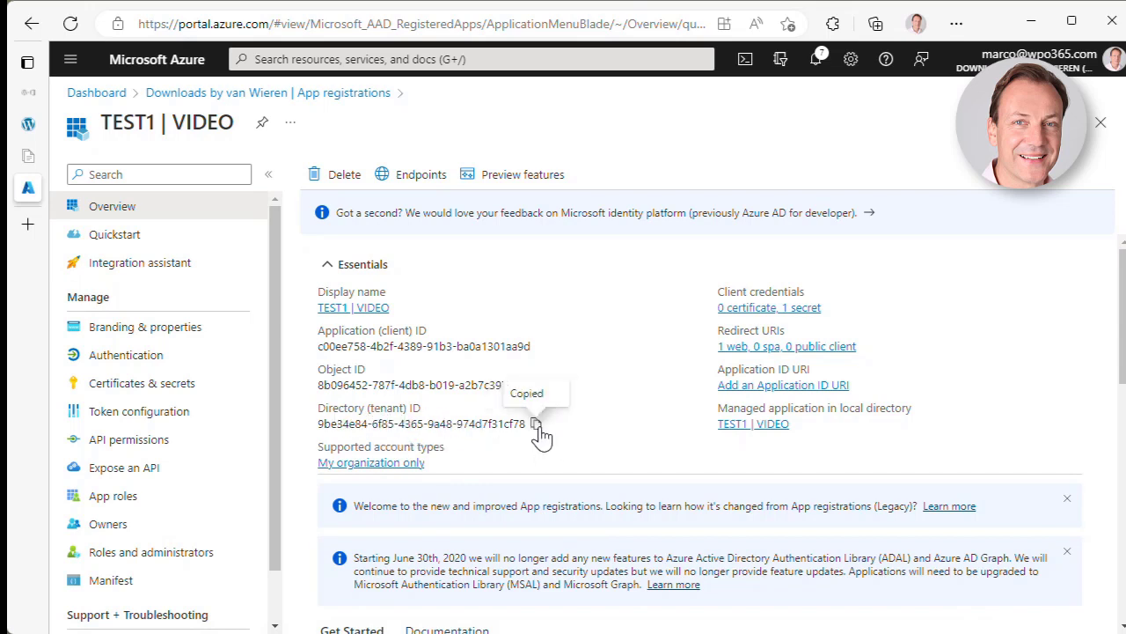
click(28, 120)
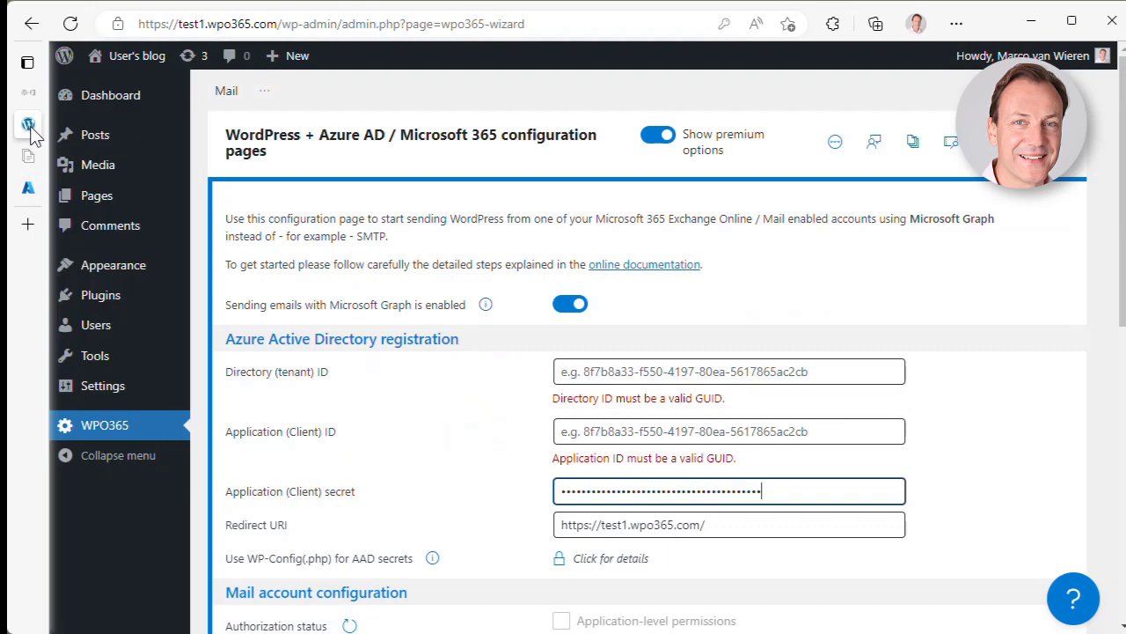
- Paste the tenant ID and the copied Application (client) ID into their WPO365 fields
click(614, 371)
key(ctrl+v)
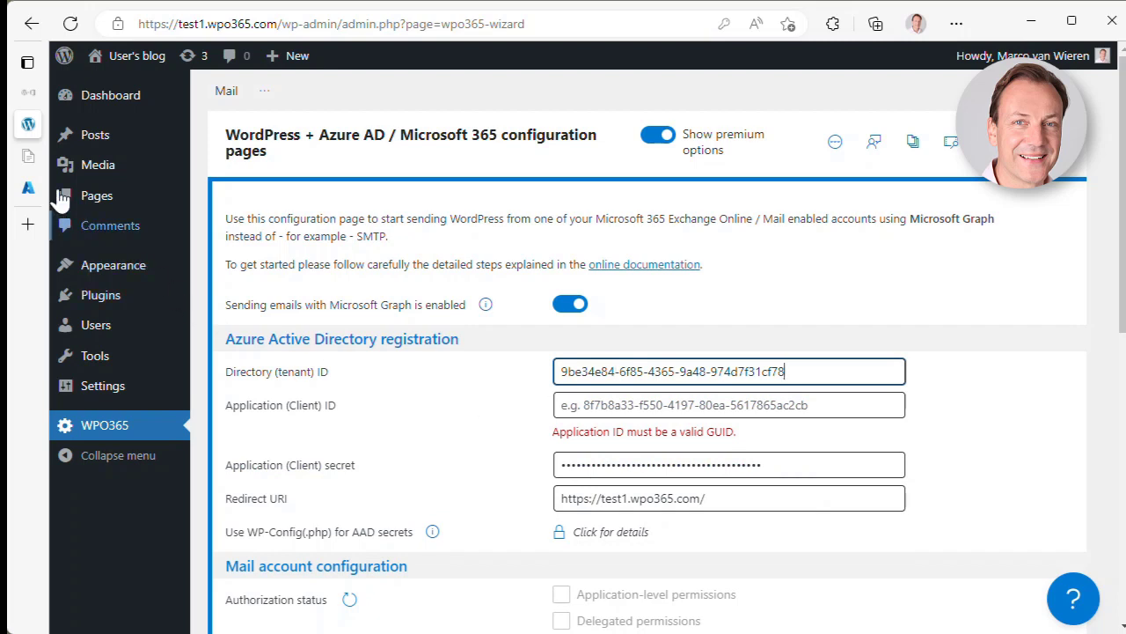
click(28, 189)
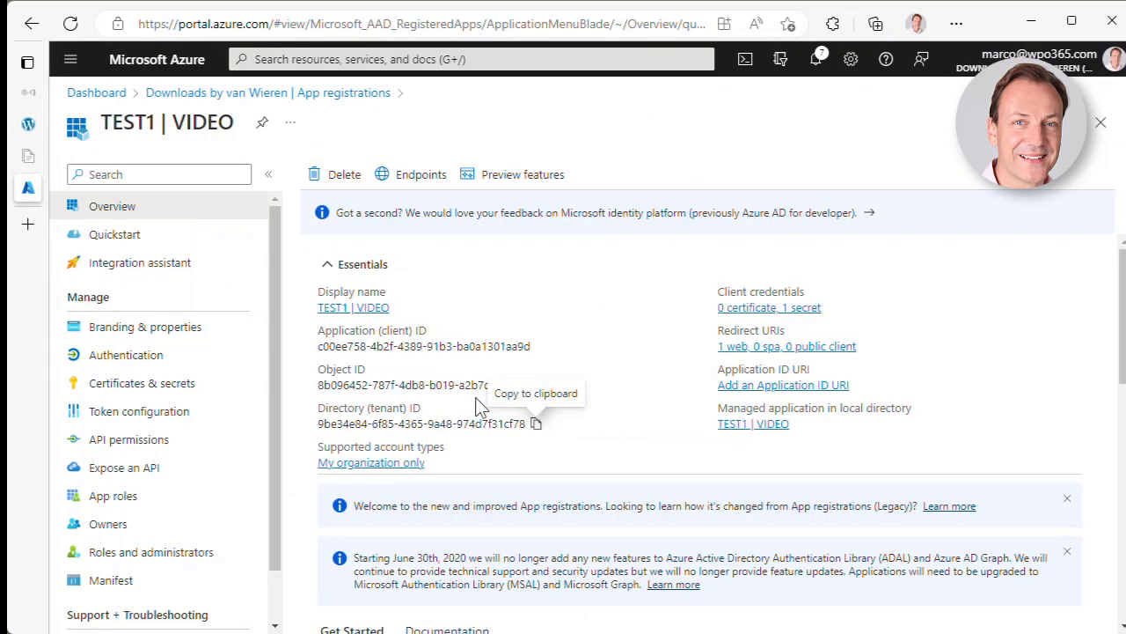
click(539, 348)
click(28, 124)
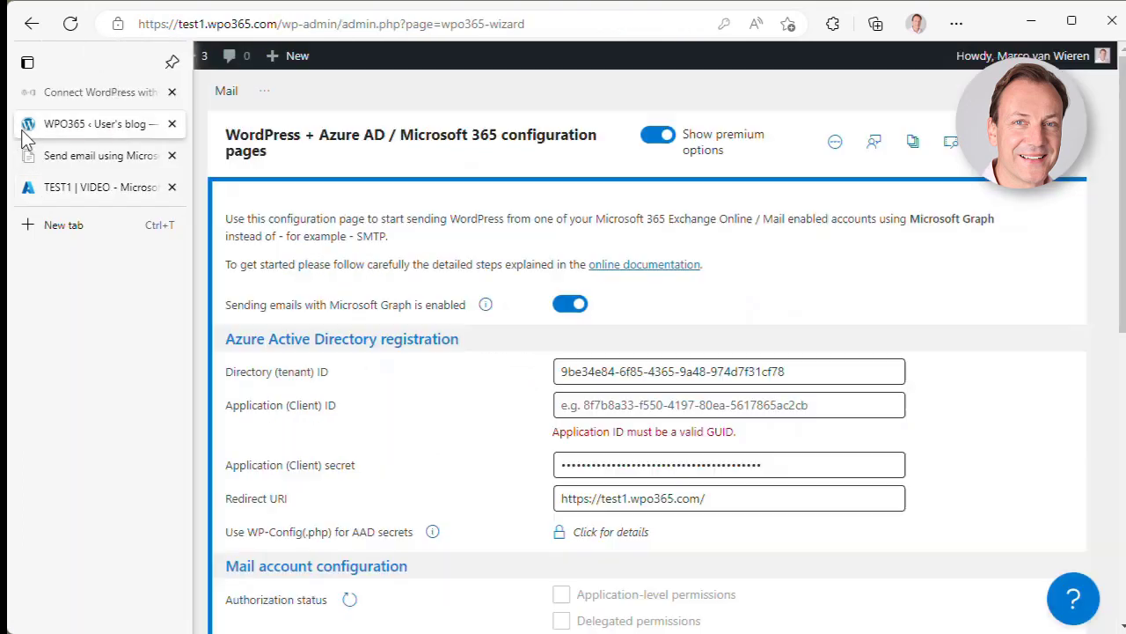
click(615, 404)
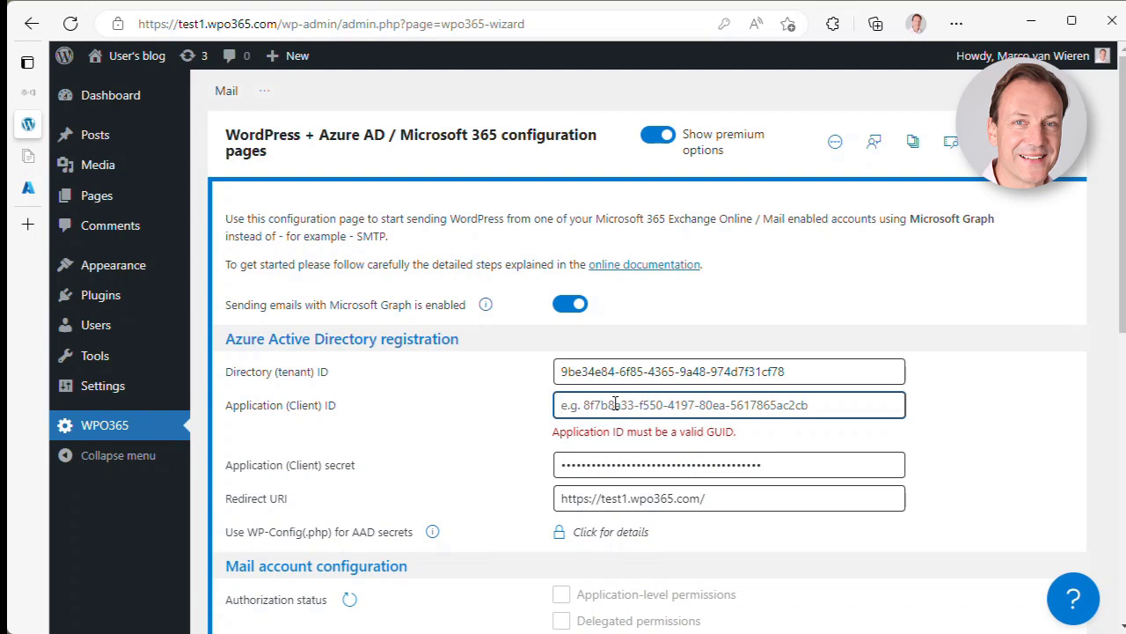
key(ctrl+v)
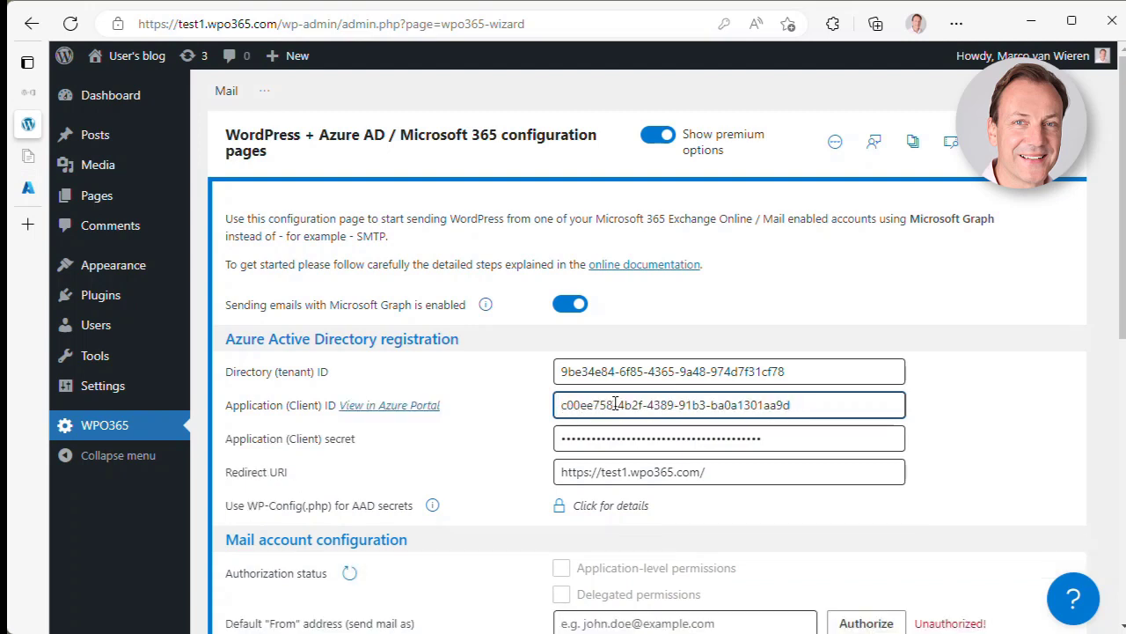
scroll(614, 404, down, 1)
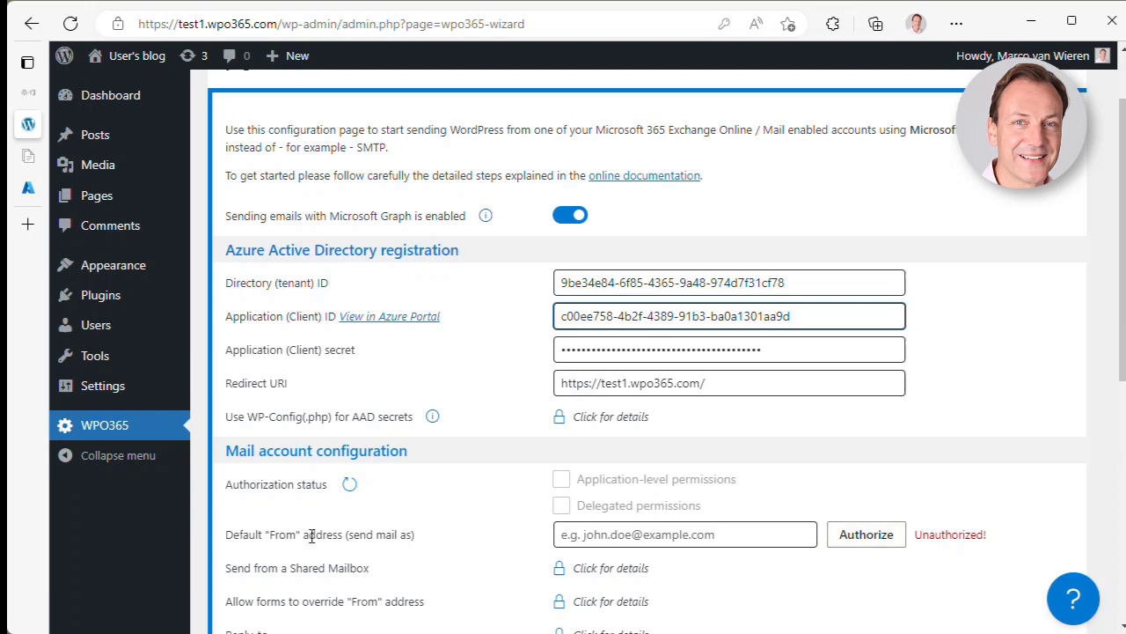
- Enter the sender mailbox's e-mail as the Default From address and authorize it
click(705, 537)
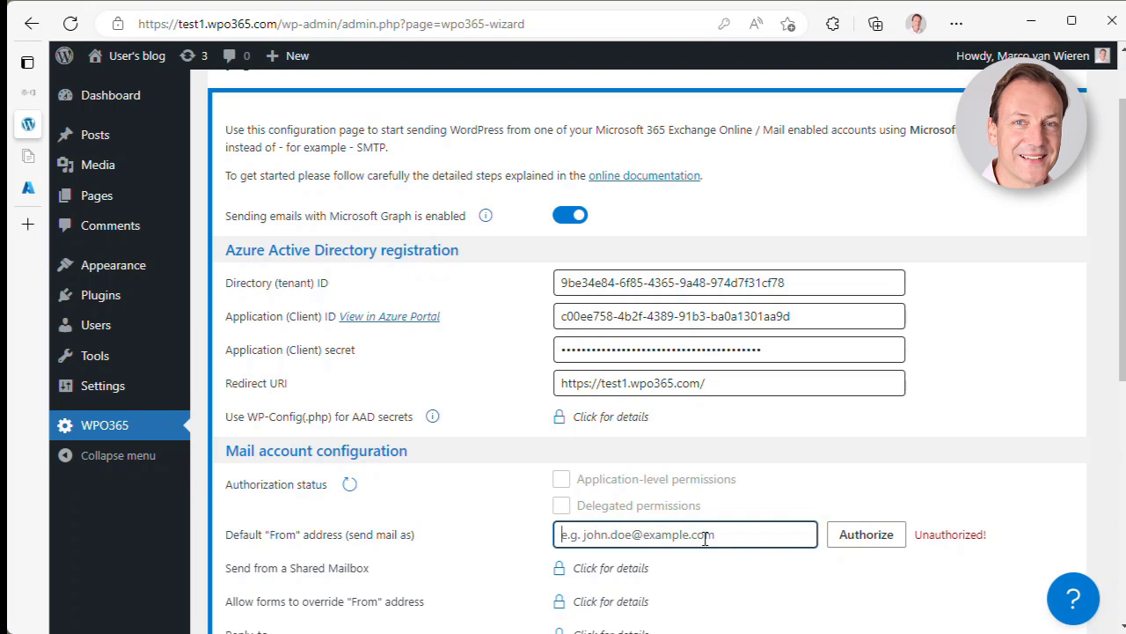
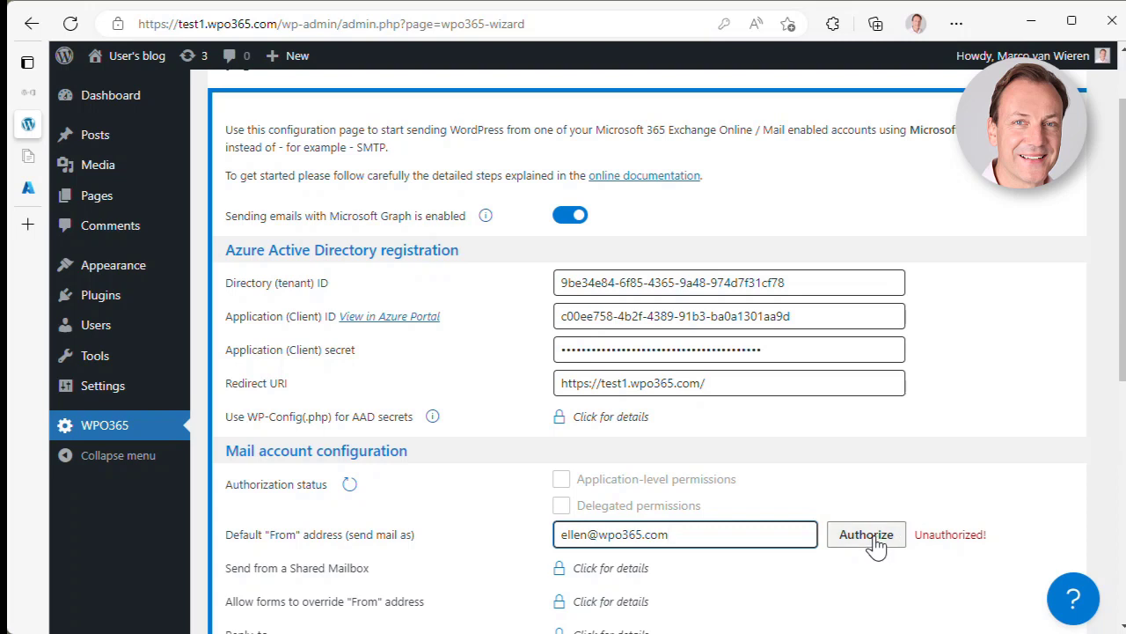
click(874, 538)
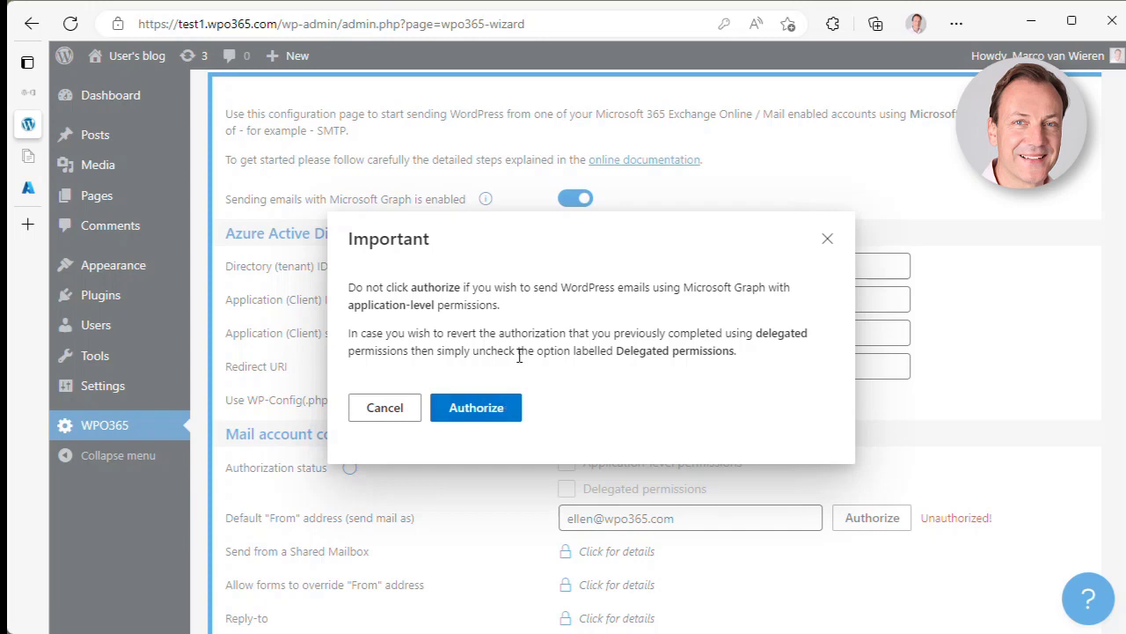
- Authorize delegated mail permissions by signing in to Microsoft with the sender account's password
click(476, 408)
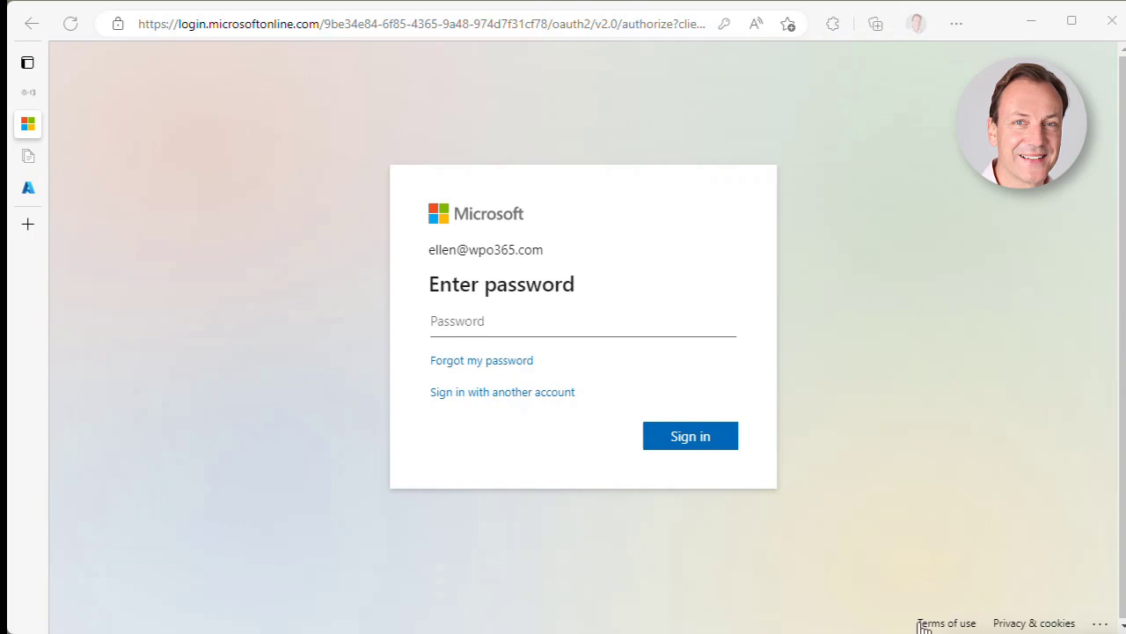
click(563, 322)
key(ctrl+v)
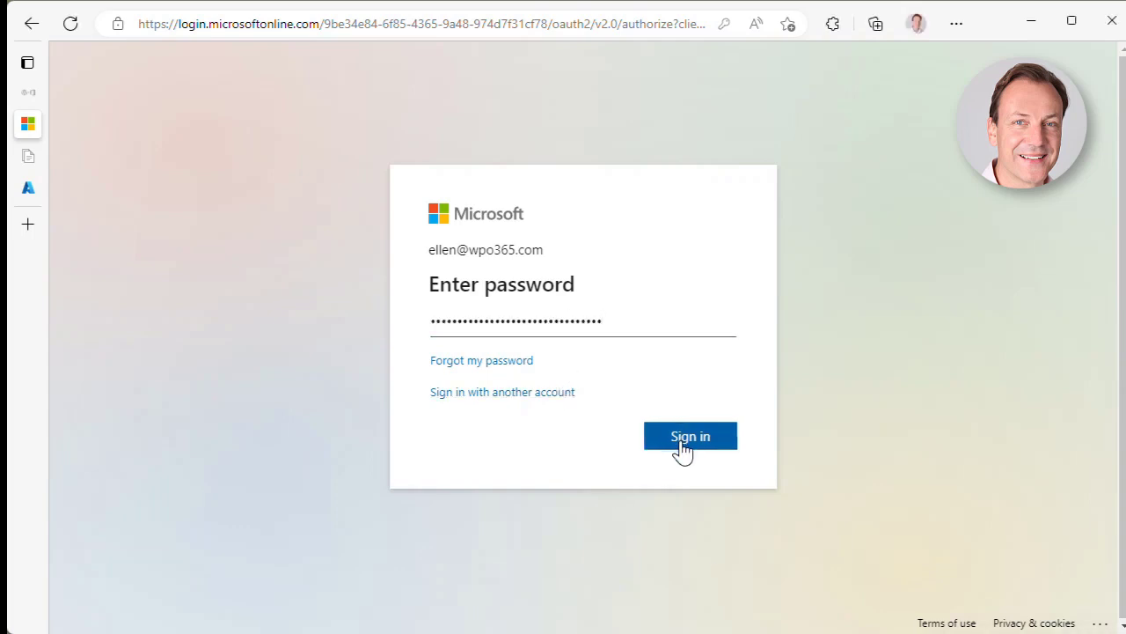
click(681, 441)
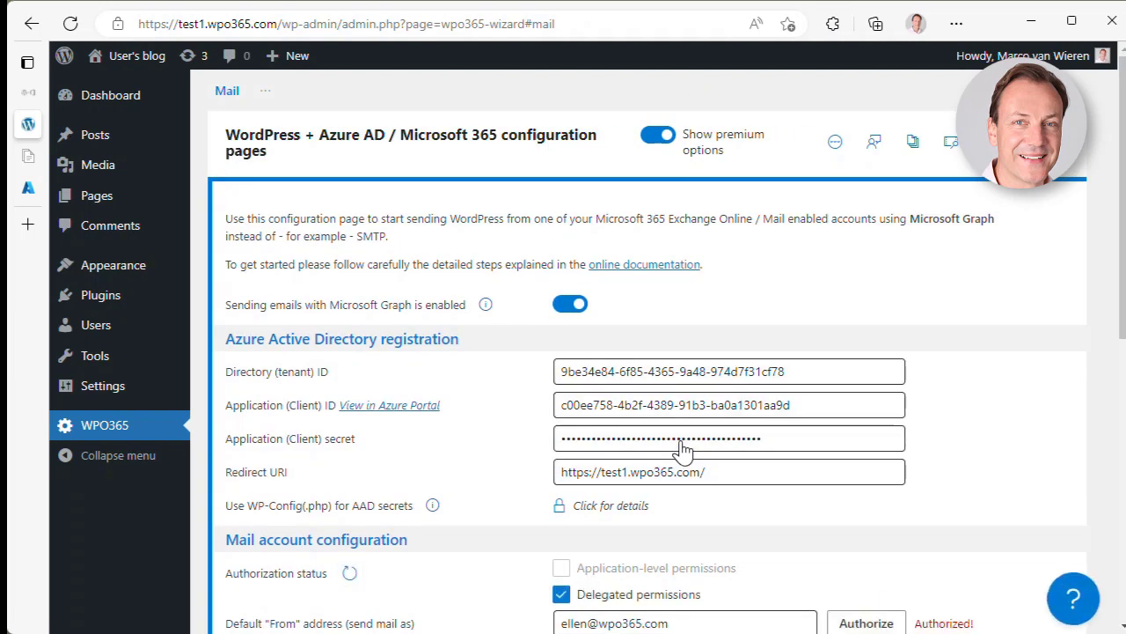
scroll(684, 451, down, 2)
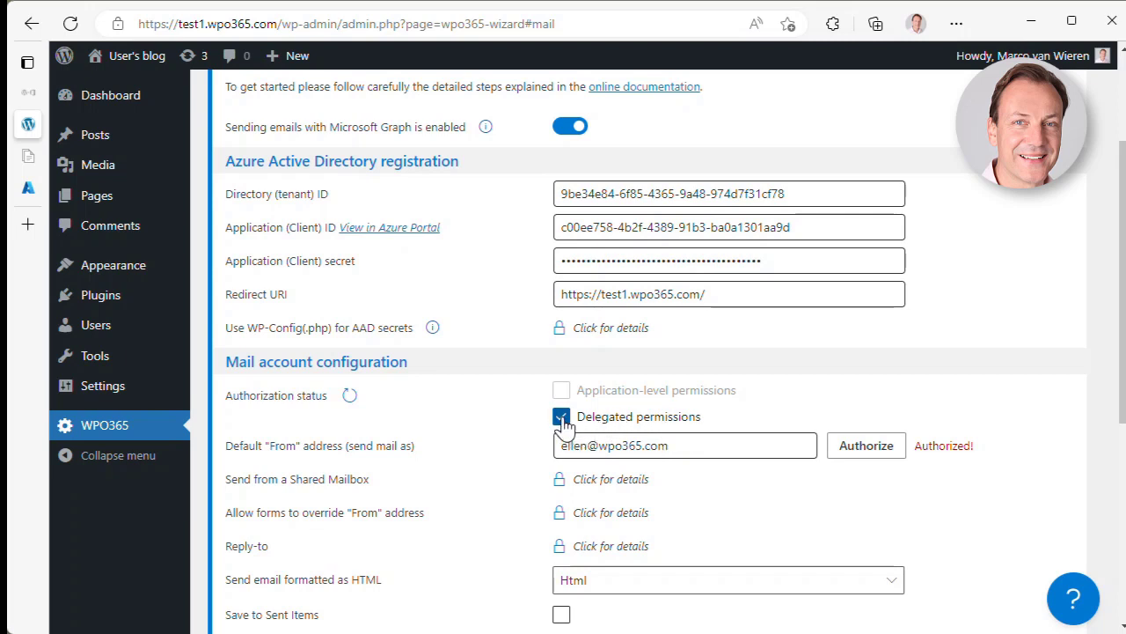
click(562, 417)
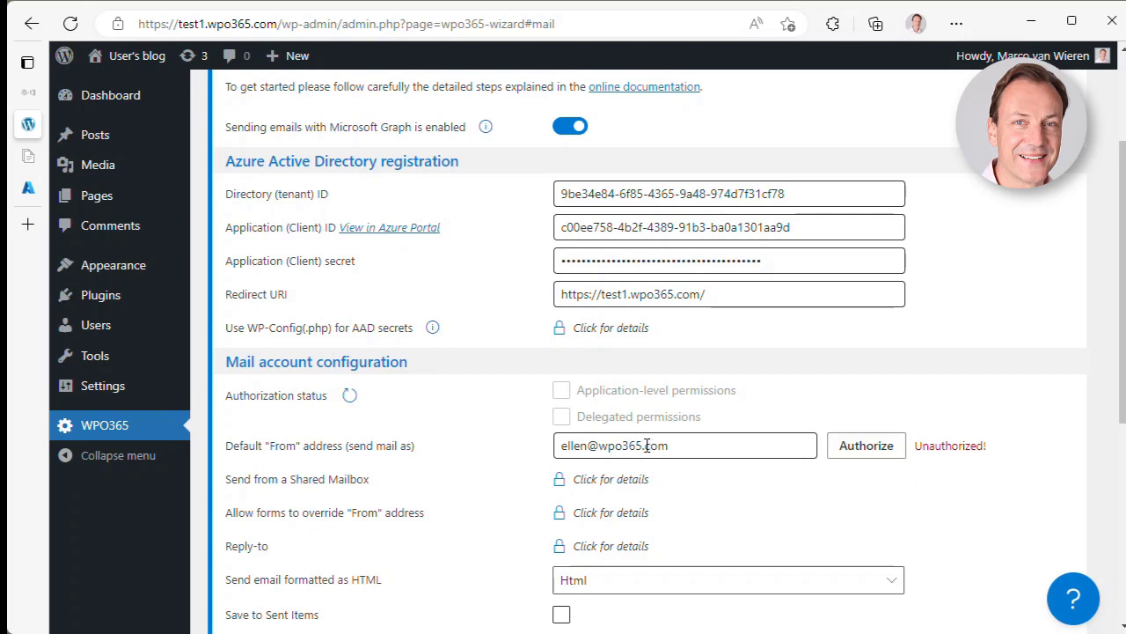
click(880, 453)
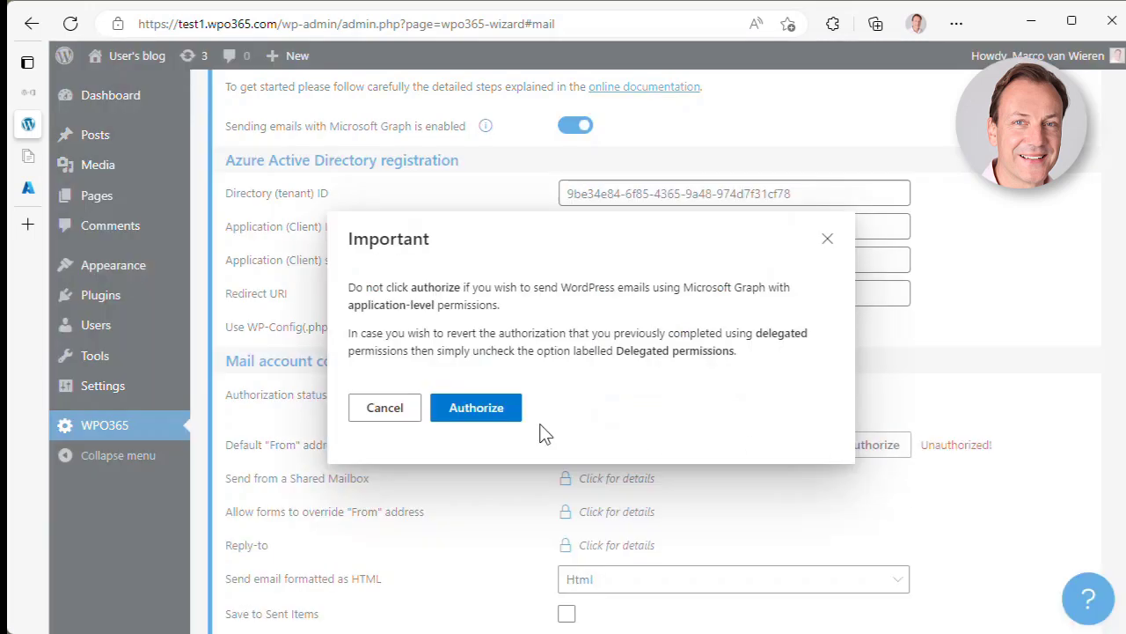
click(495, 410)
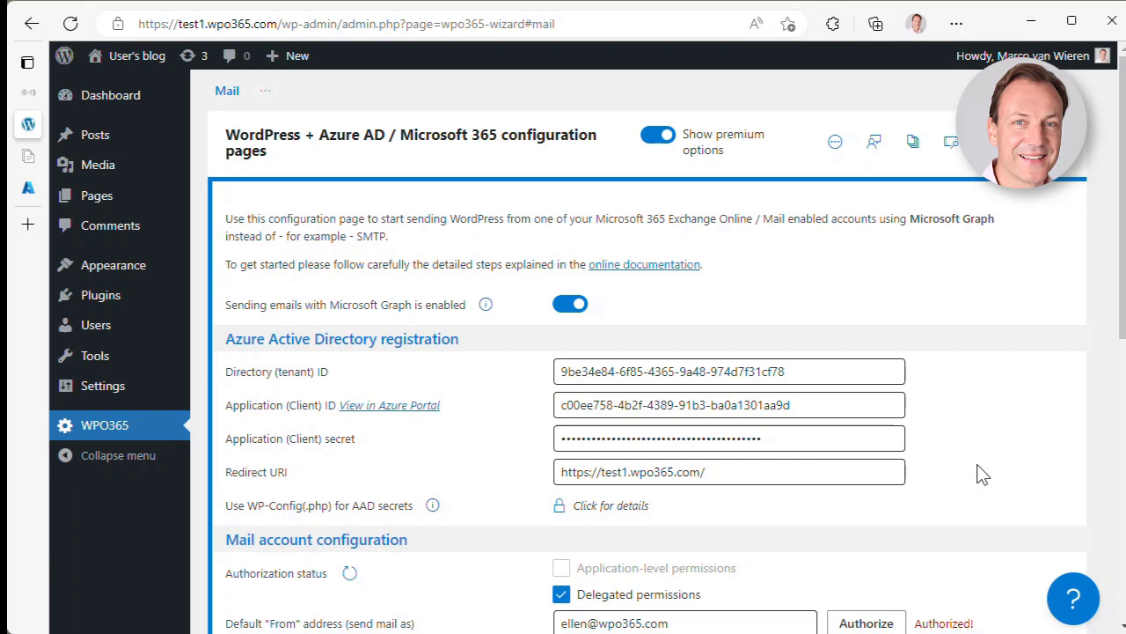
- Enable Save to Sent Items and keep Html as the email format
drag(1123, 331, 1122, 361)
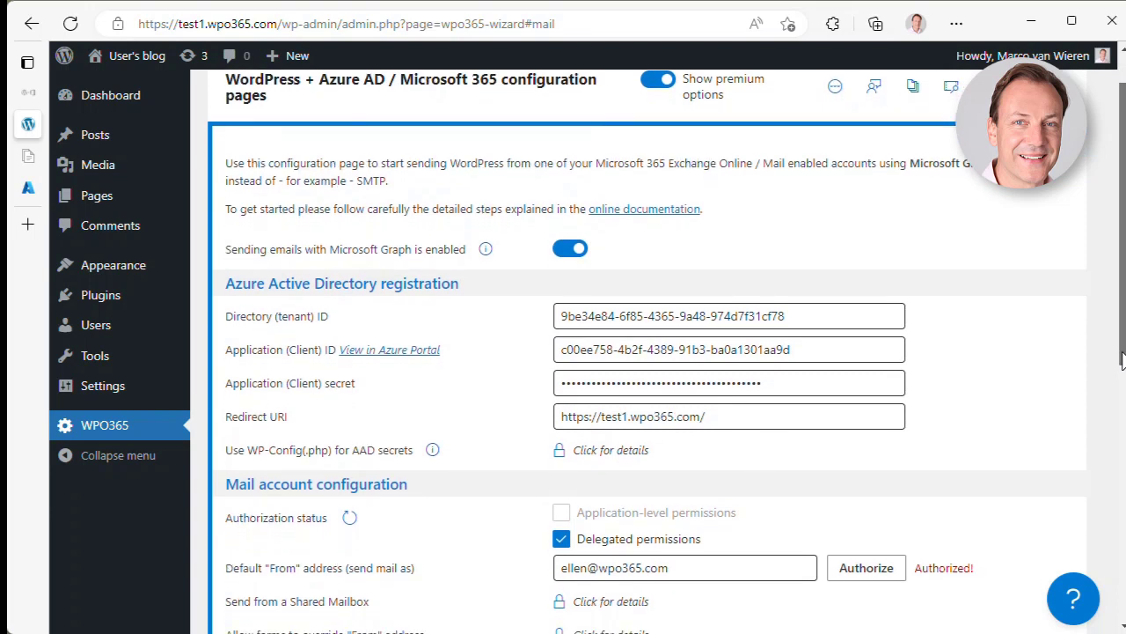
drag(1123, 361, 1116, 460)
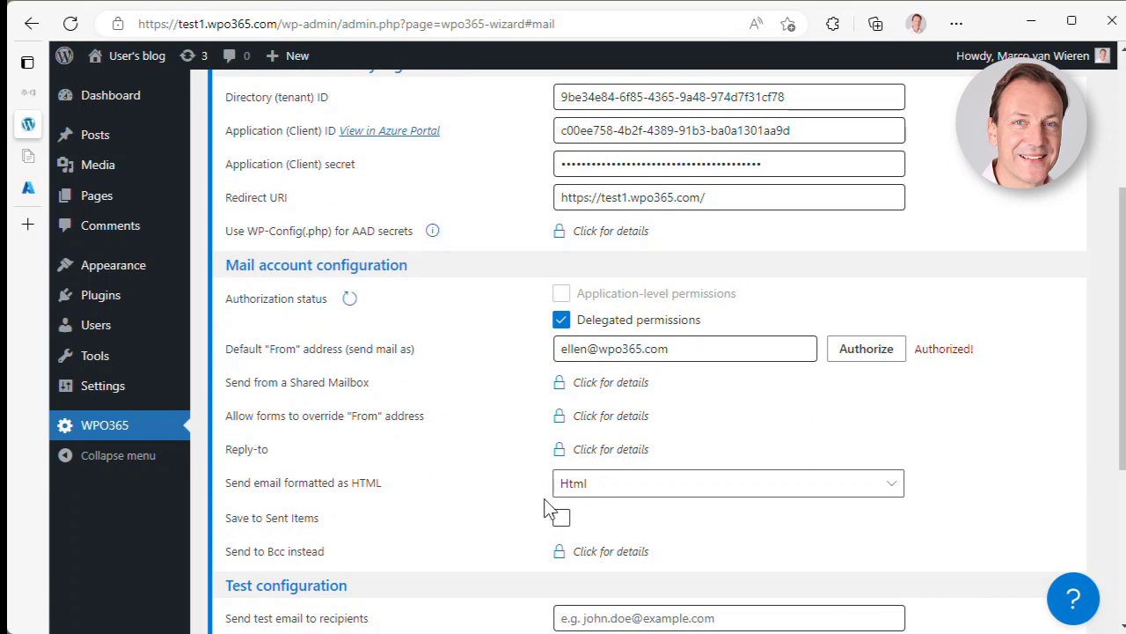
click(561, 523)
click(888, 489)
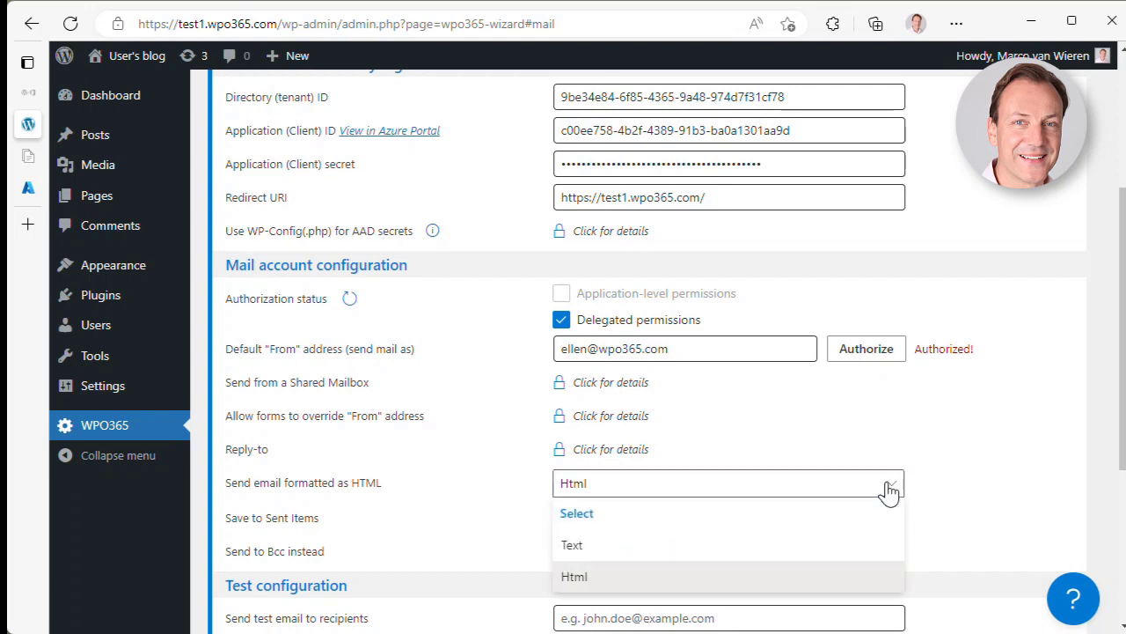
click(889, 489)
- Begin entering the test recipient's e-mail address
scroll(1002, 483, down, 3)
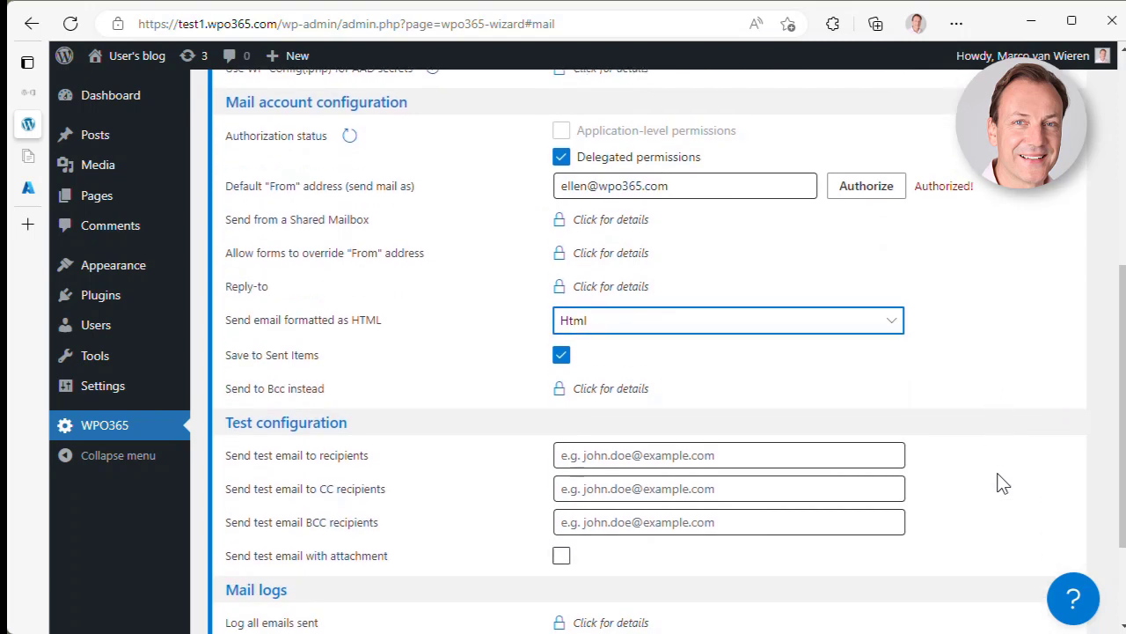
click(616, 353)
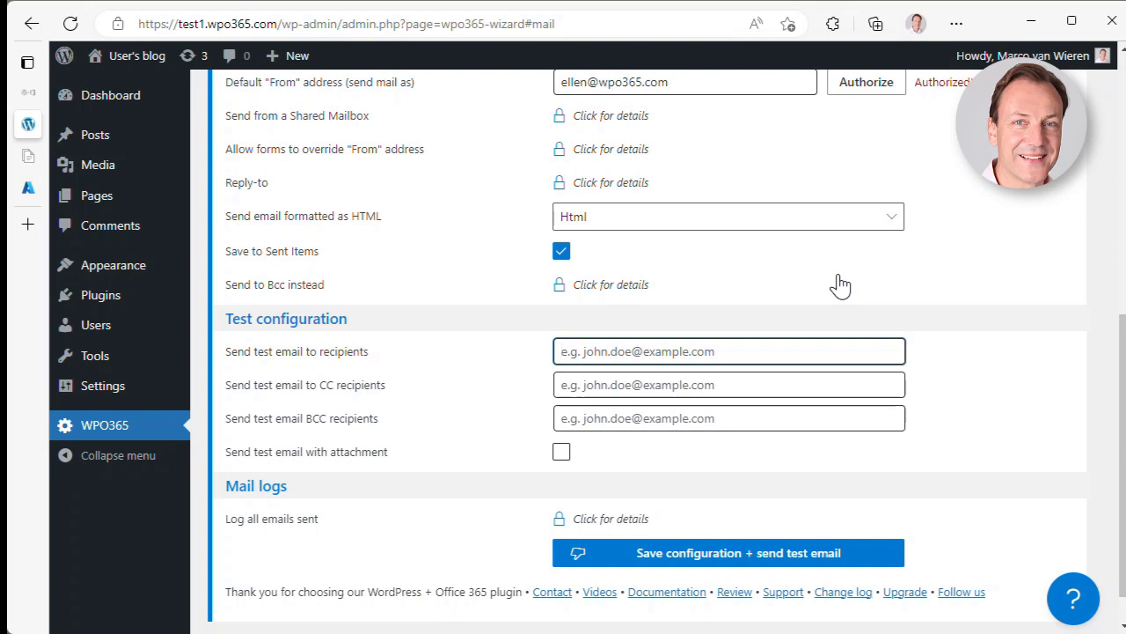
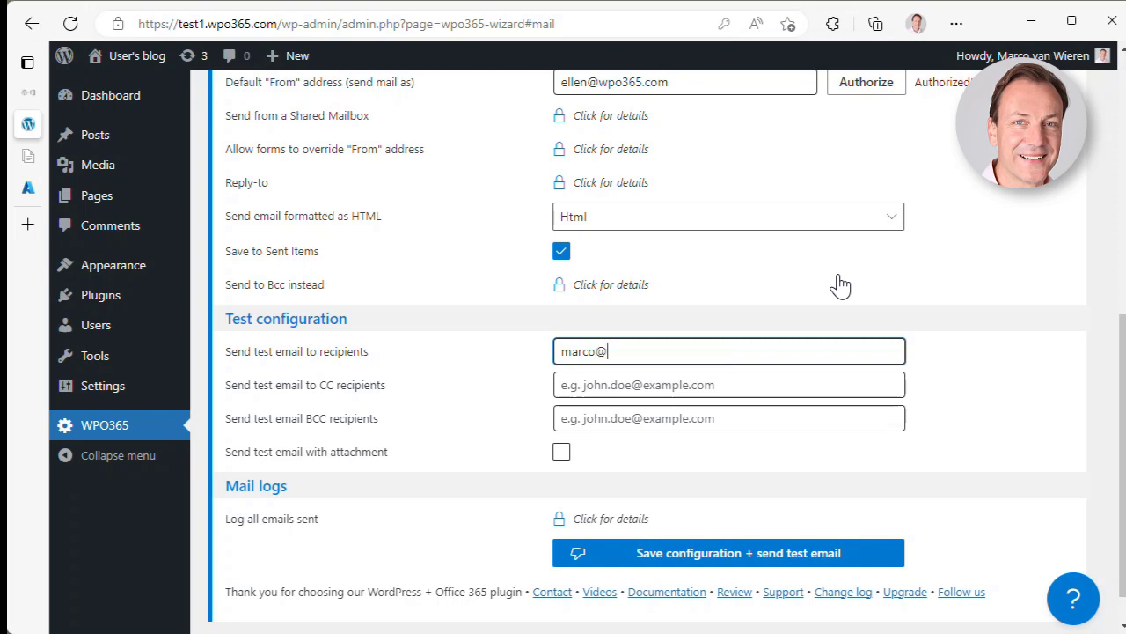
- Finish the recipient address and save while sending a test email with attachment
text(5.com)
click(564, 453)
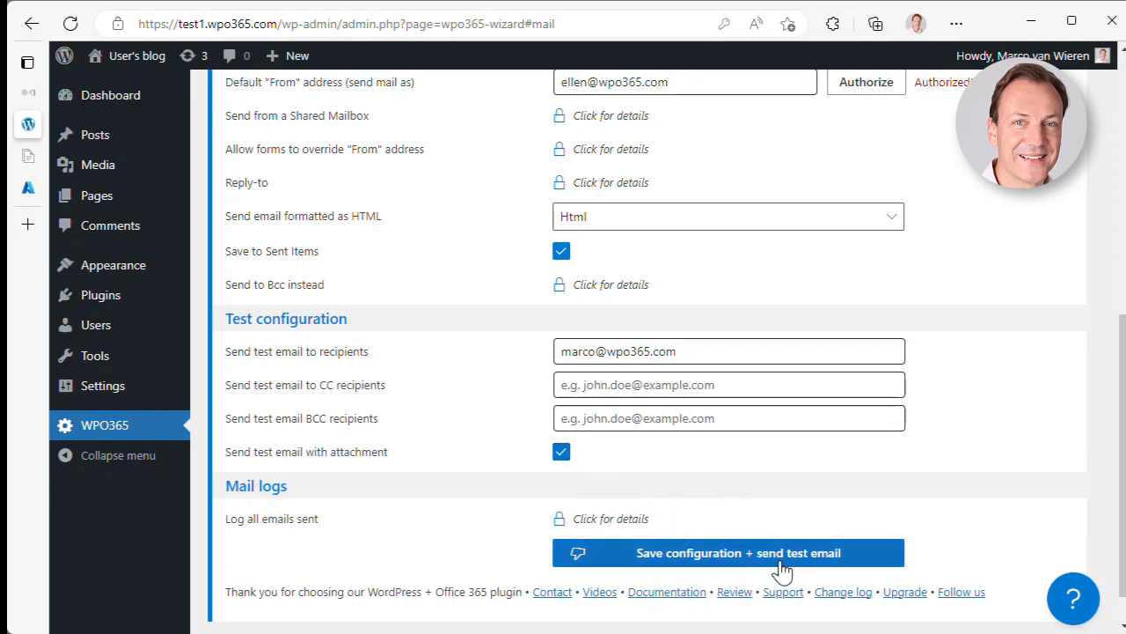
click(697, 563)
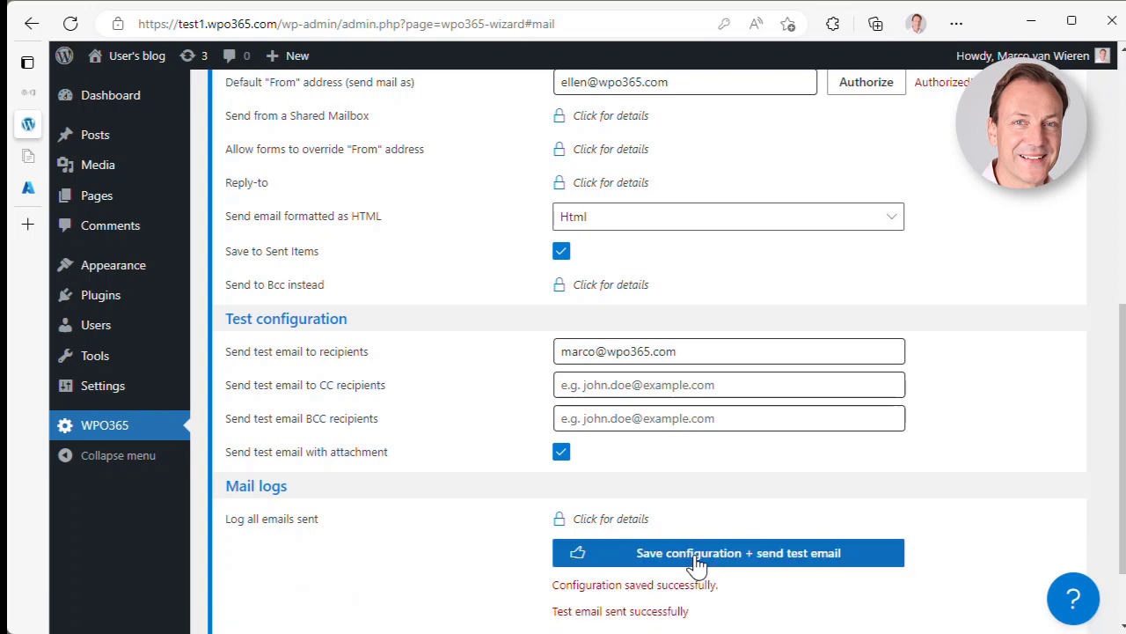
- Clear the test recipient address from its field
scroll(696, 564, down, 1)
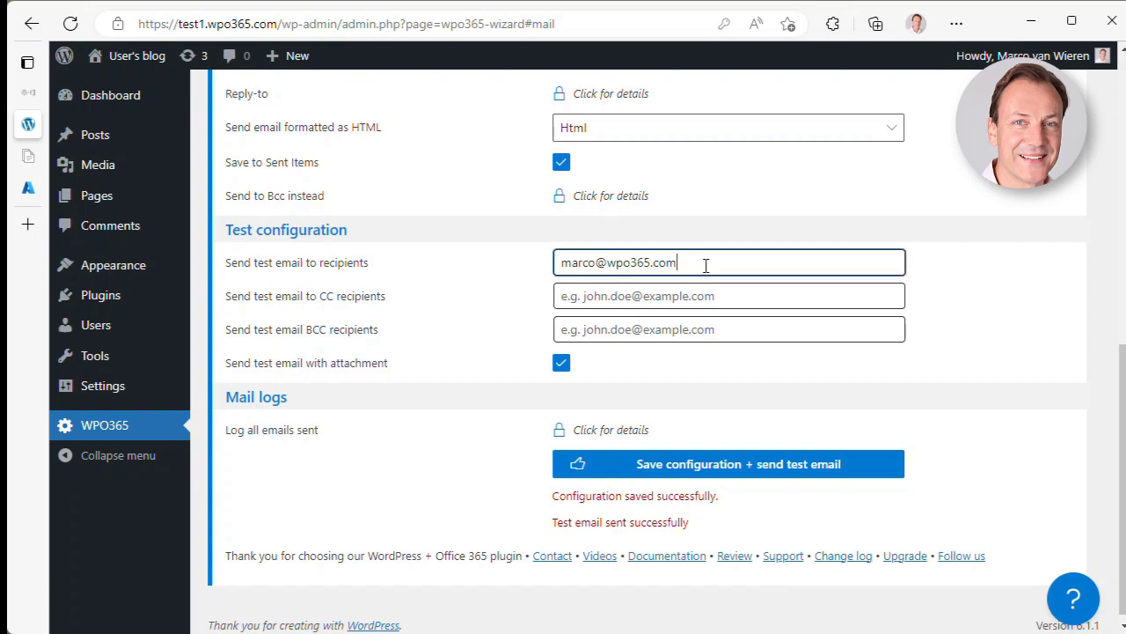
drag(707, 262, 538, 272)
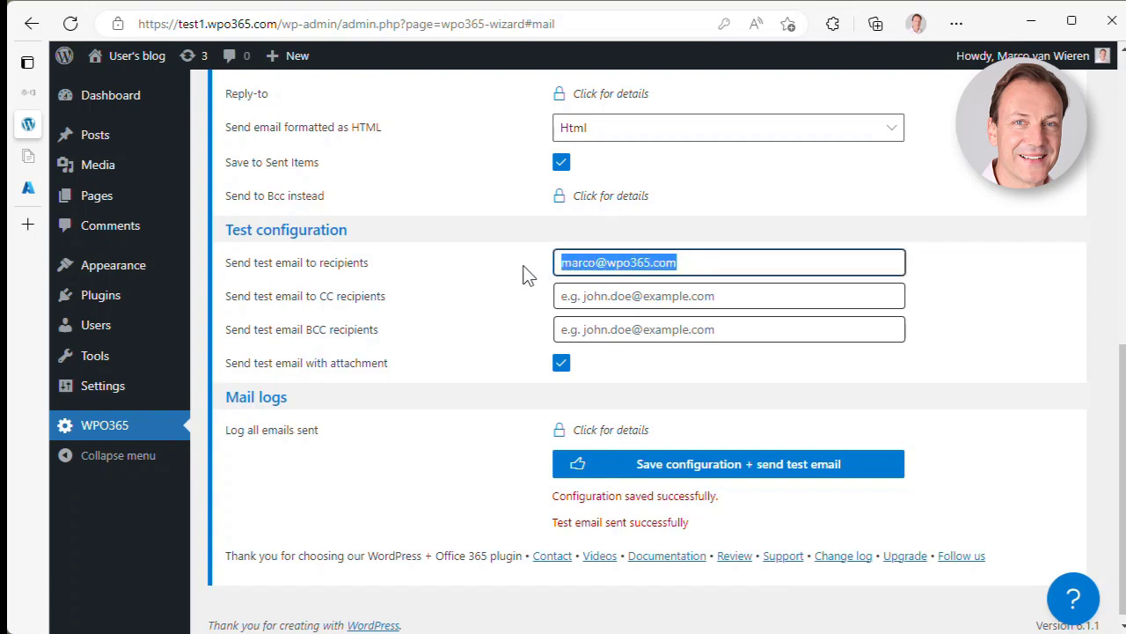
key(BackSpace)
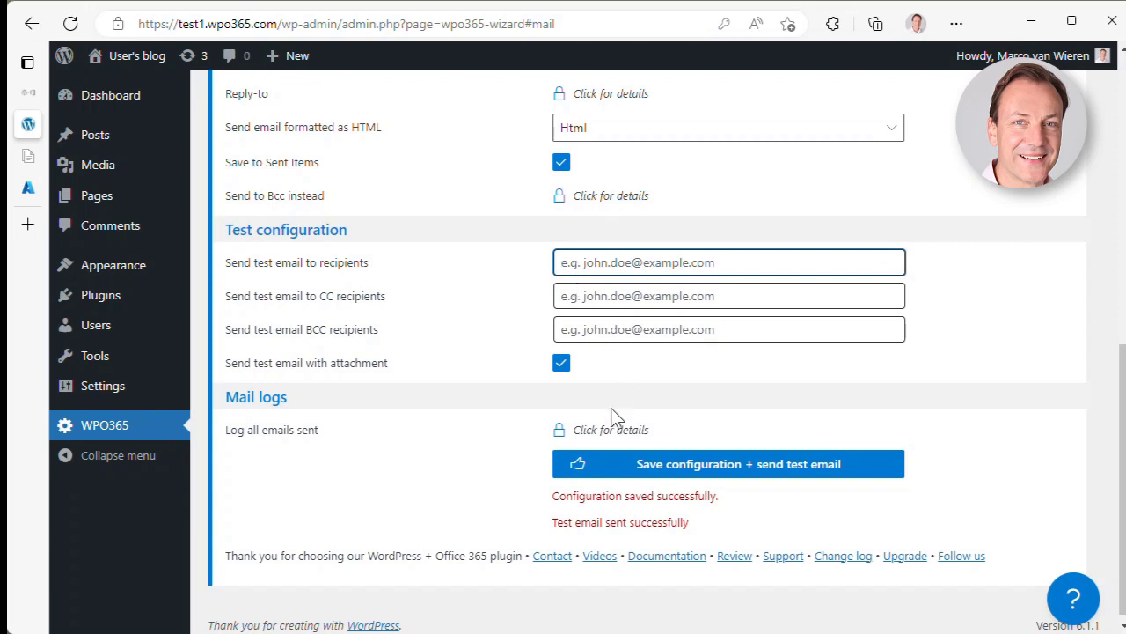
- Save again with no test recipient, which reports a failed test send
click(707, 476)
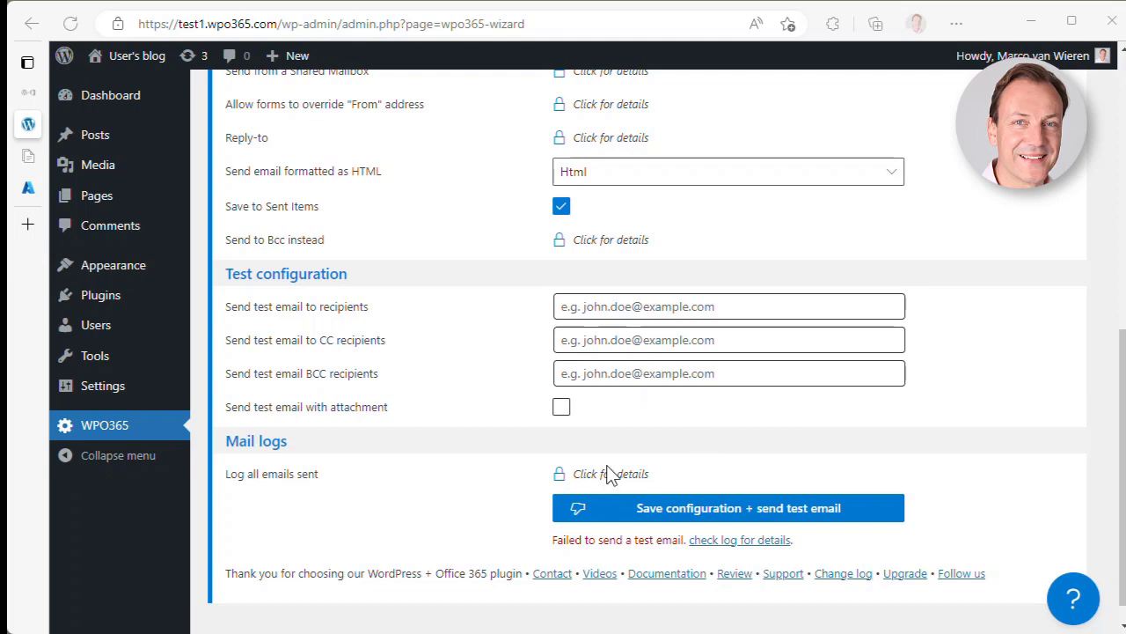
scroll(556, 481, up, 3)
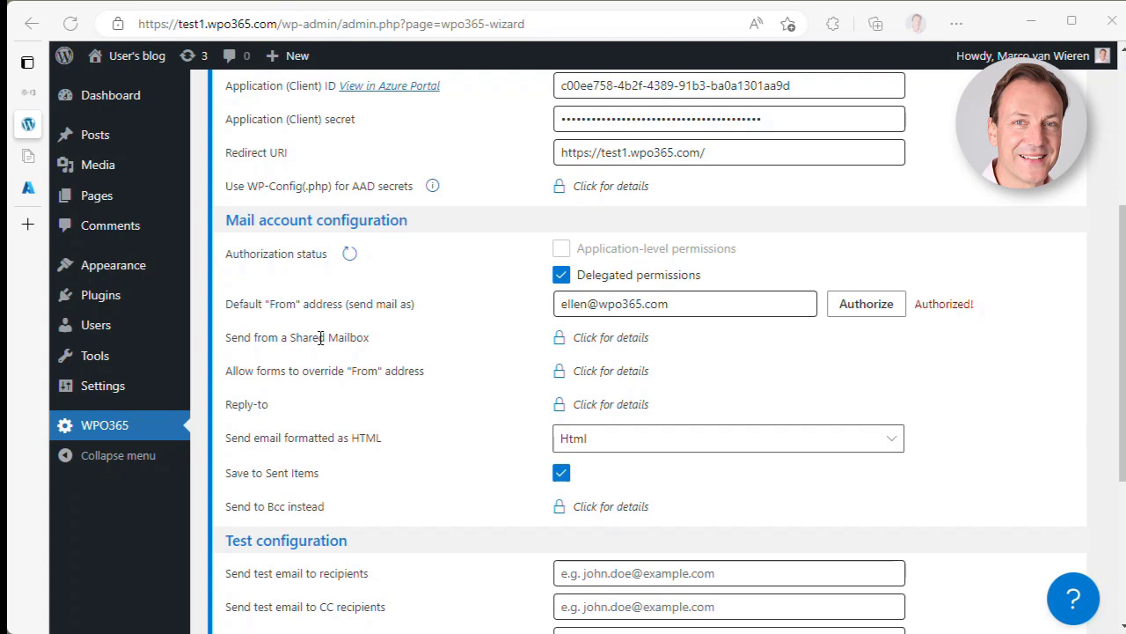
- Check which add-ons offer Send from a Shared Mailbox and open the WPO365 | MAIL product page
click(609, 343)
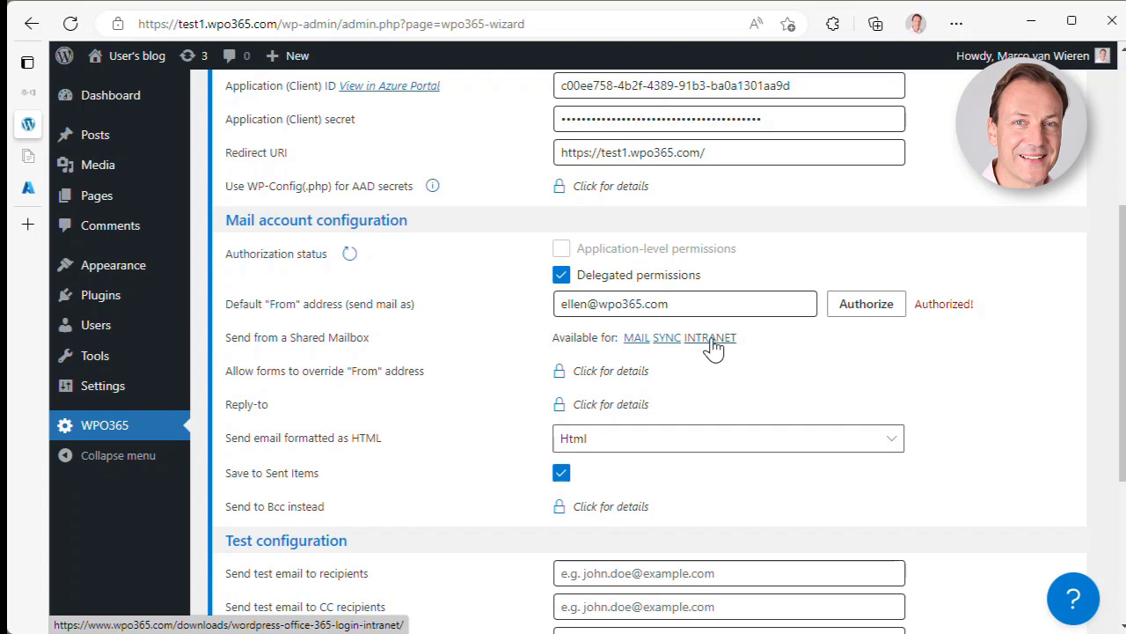
click(637, 339)
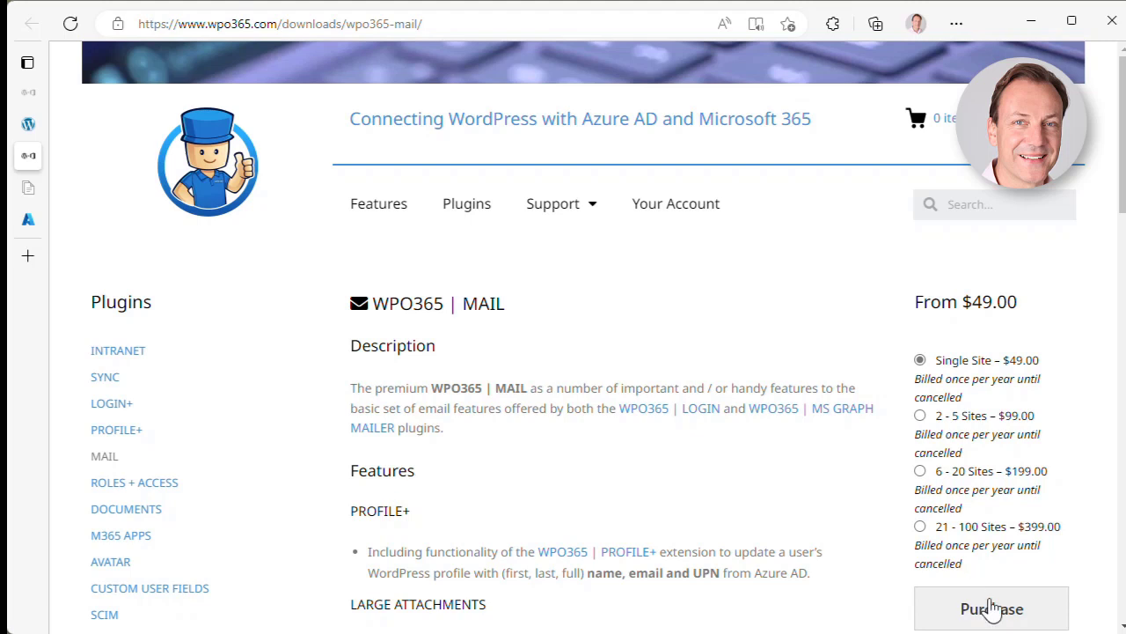
- Put WPO365 | MAIL - Single Site ($49.00) in the cart, then close the Checkout tab
click(1039, 612)
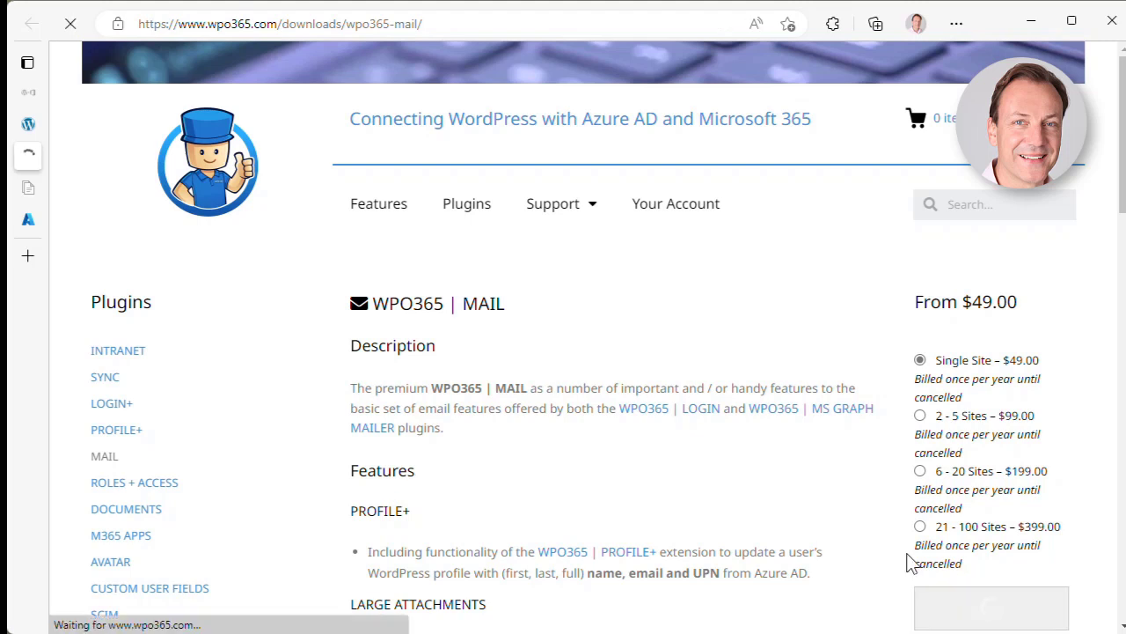
scroll(744, 479, down, 3)
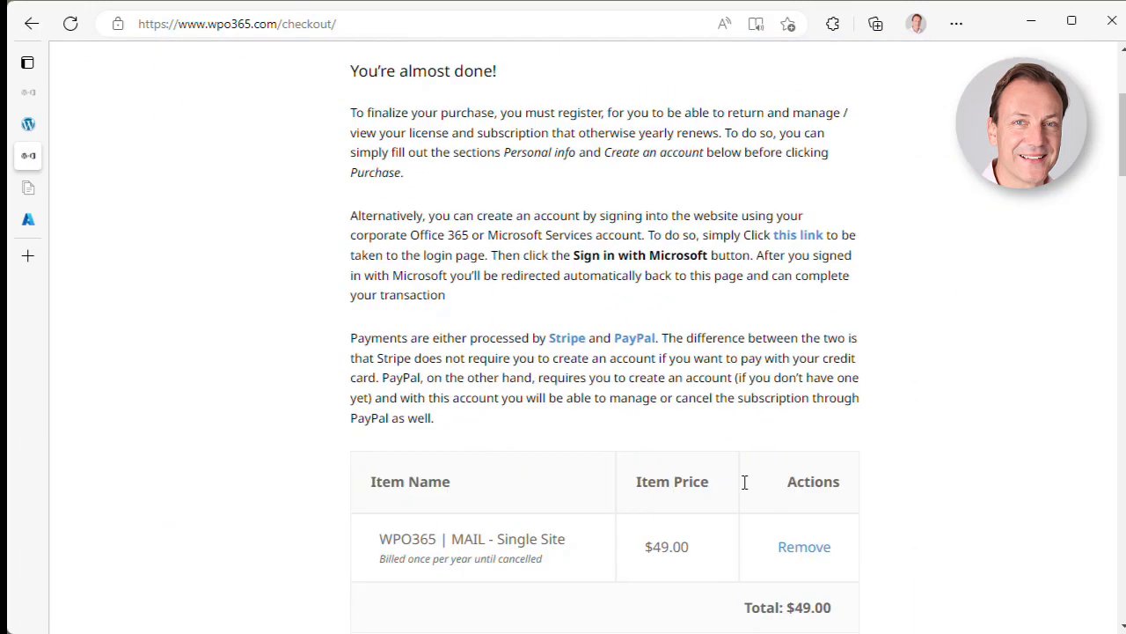
scroll(743, 483, up, 3)
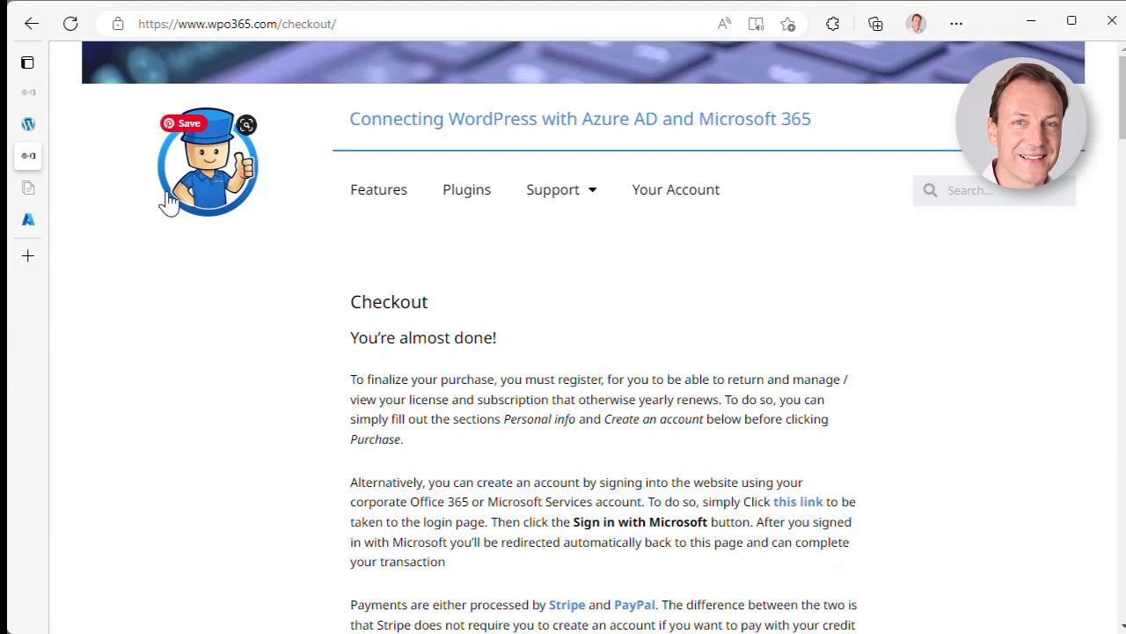
mouse_move(112, 171)
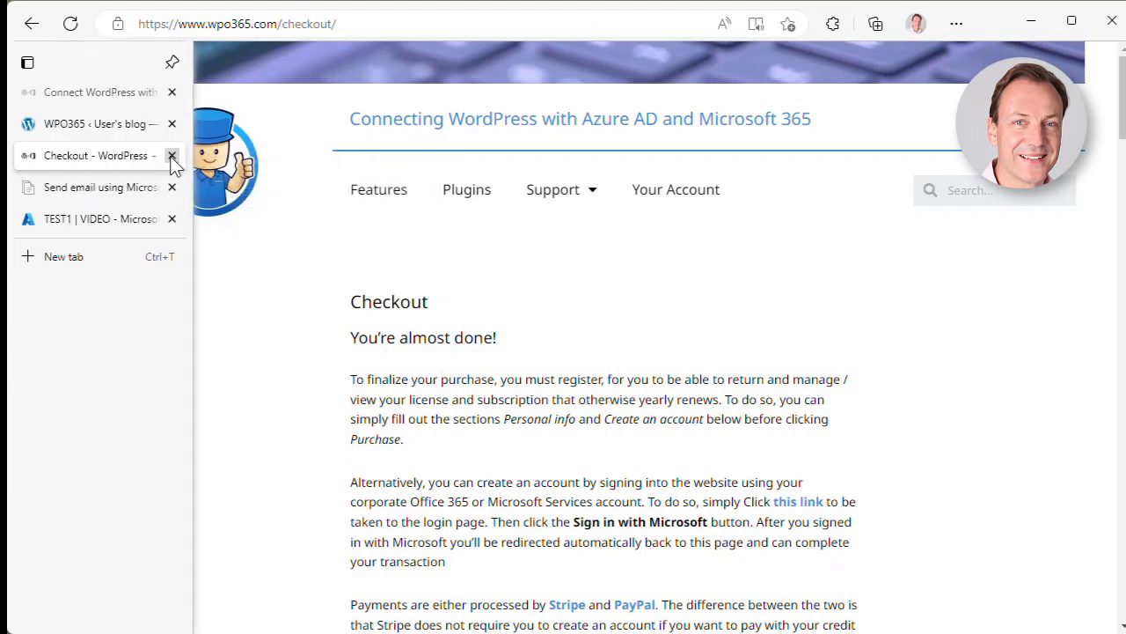
click(172, 156)
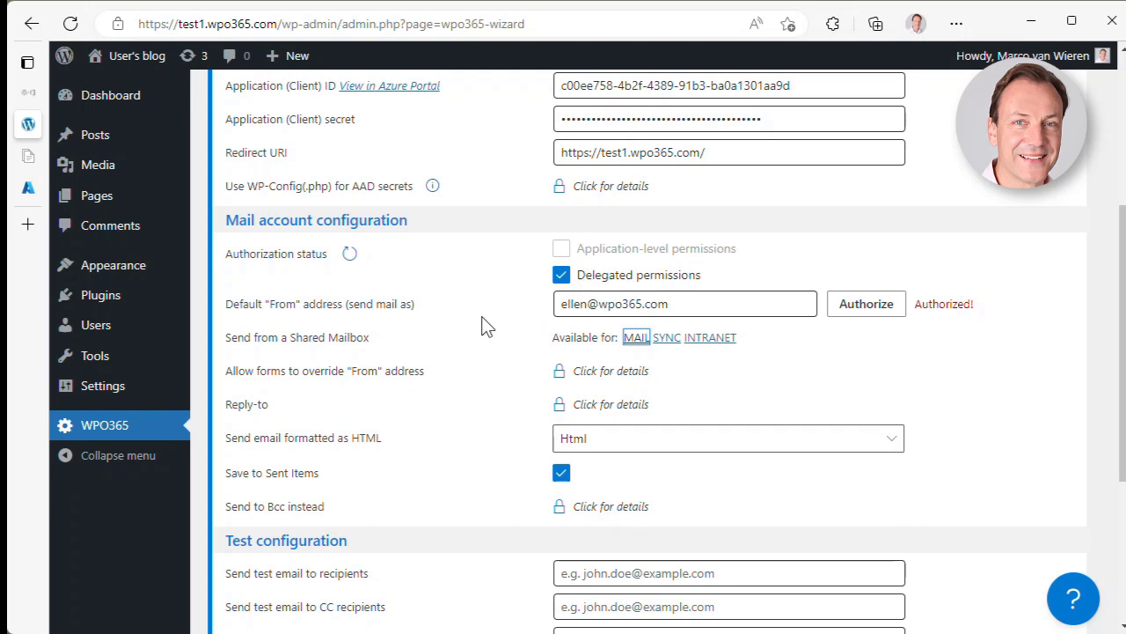
- Upload wpo365-mail.zip under Plugins > Add New, install it and activate the plugin
mouse_move(112, 304)
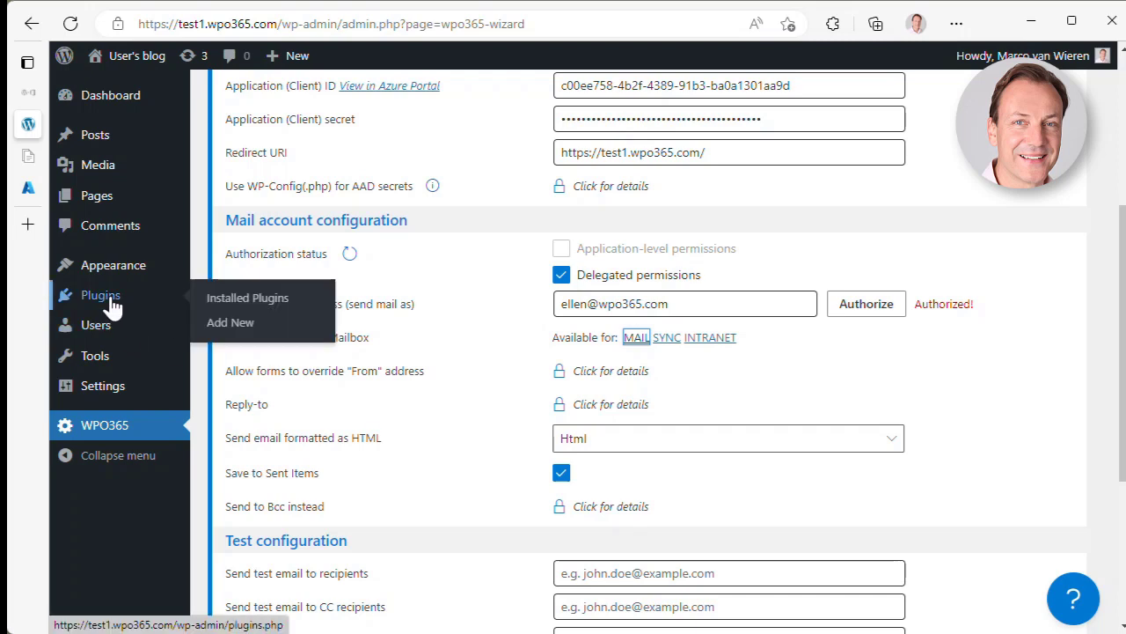
click(223, 327)
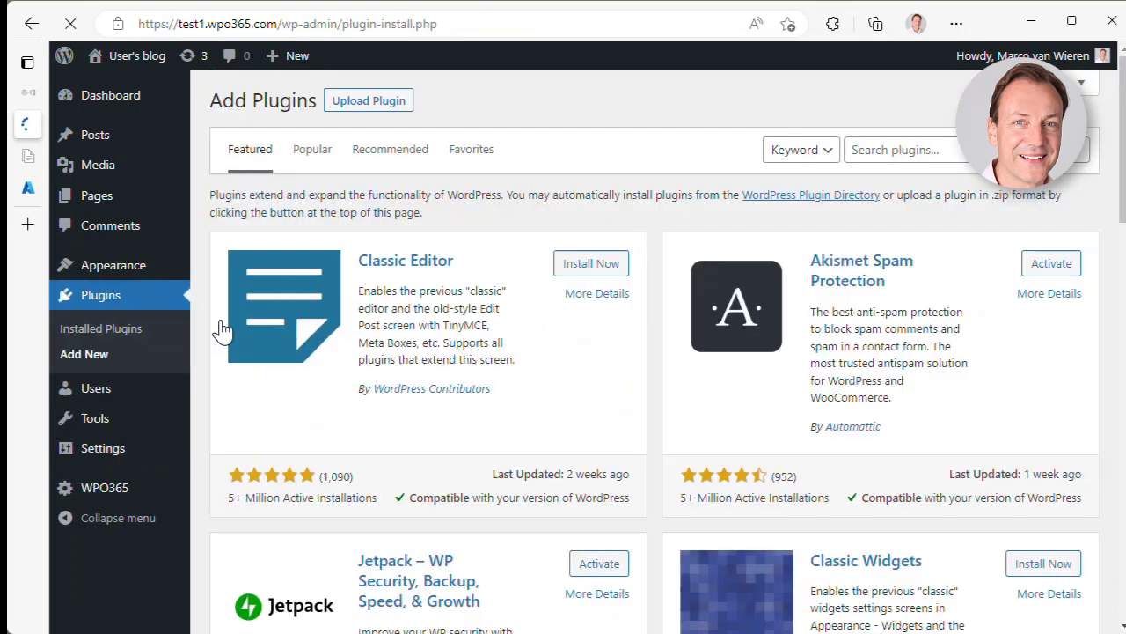
click(370, 103)
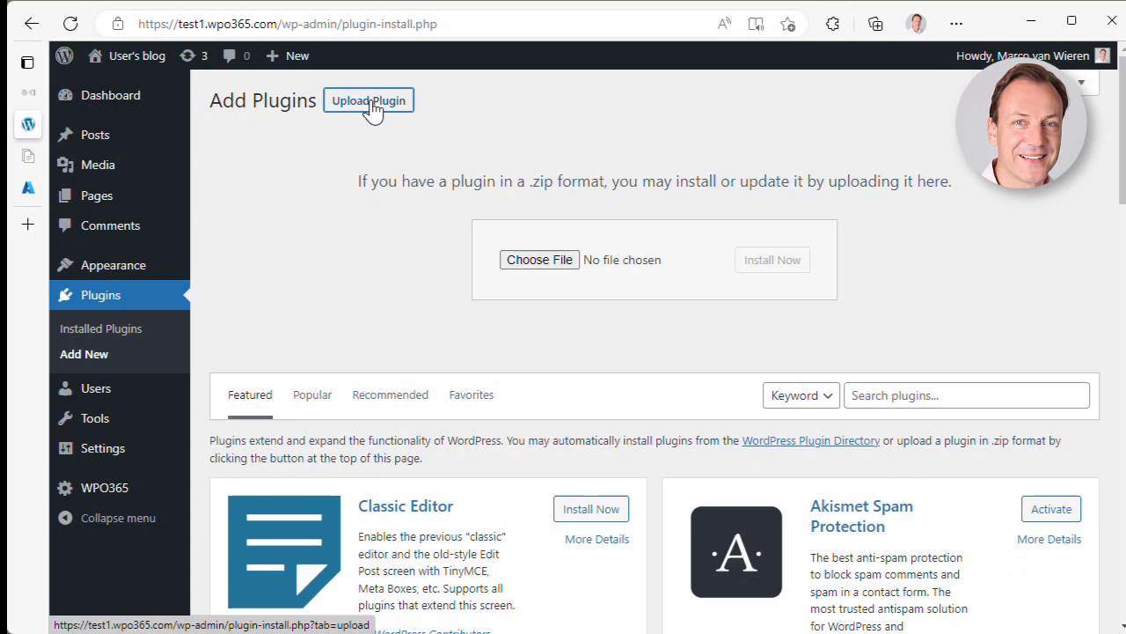
click(539, 259)
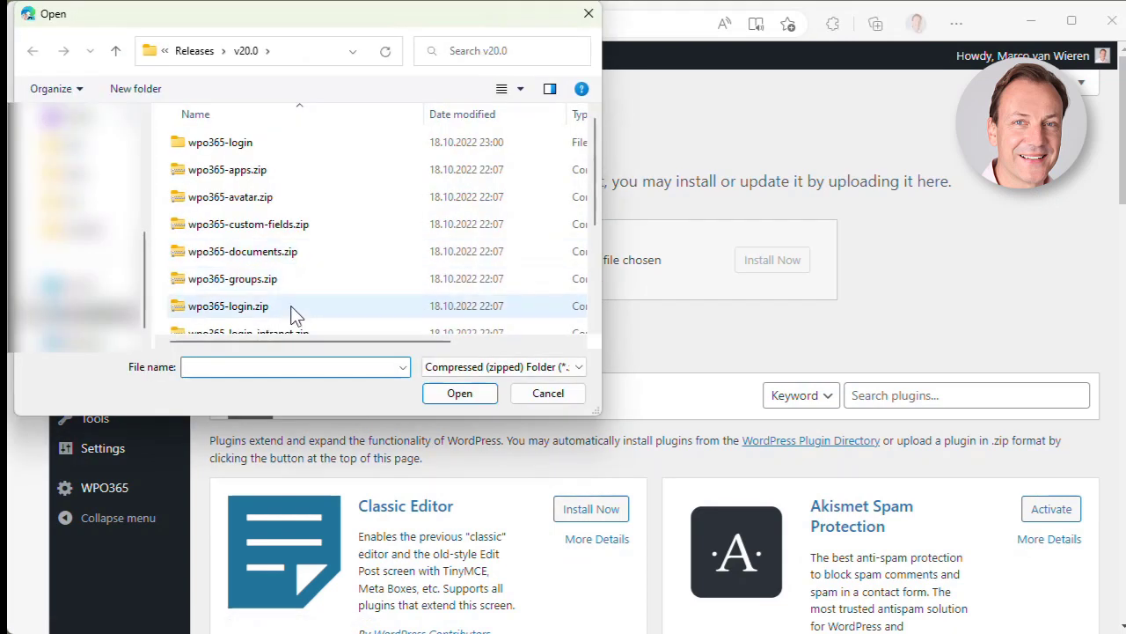
scroll(289, 314, down, 2)
click(243, 293)
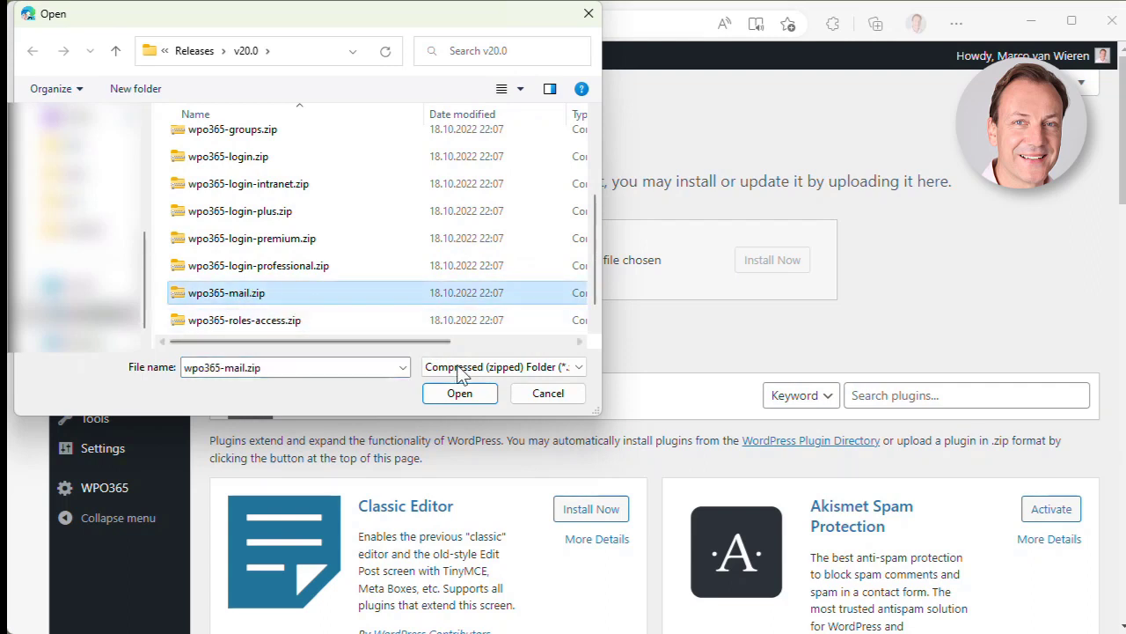
click(464, 397)
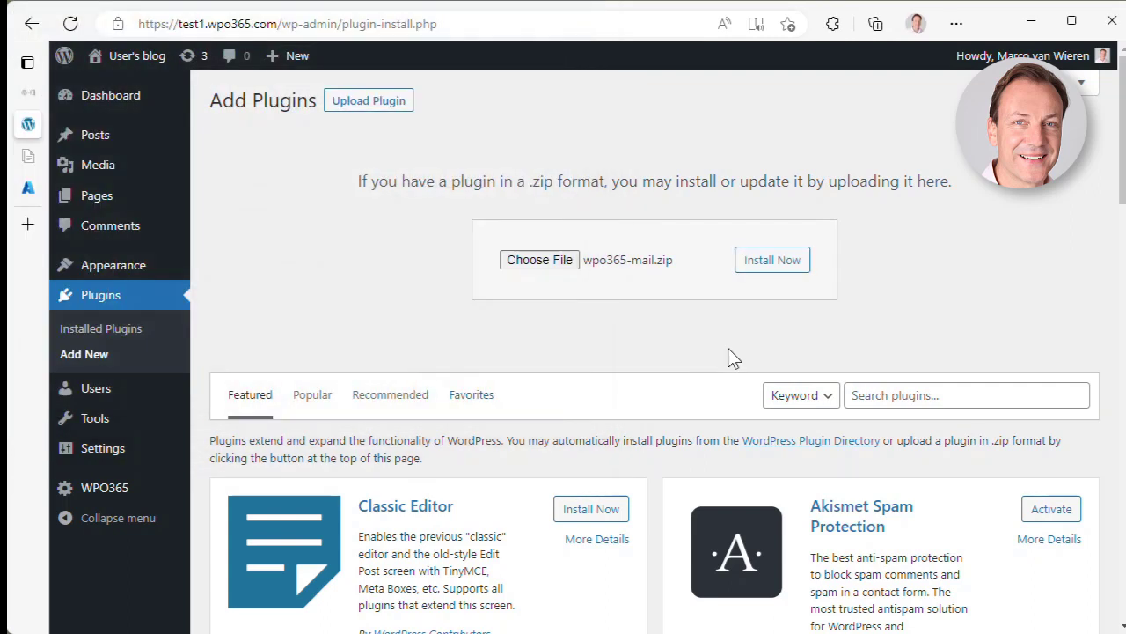
click(770, 268)
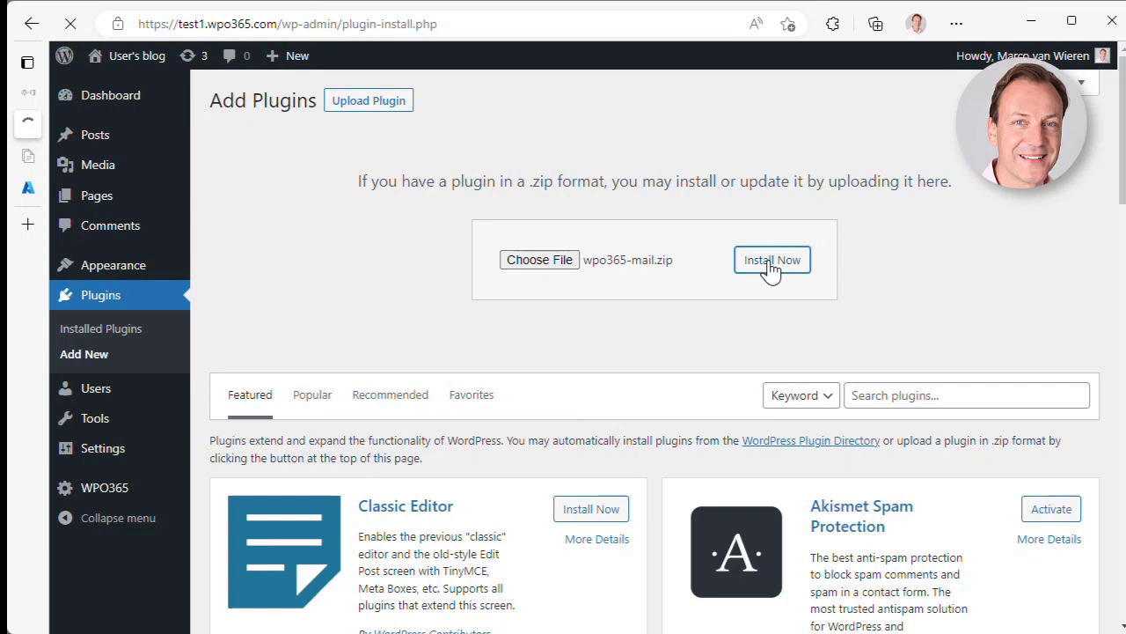
click(266, 245)
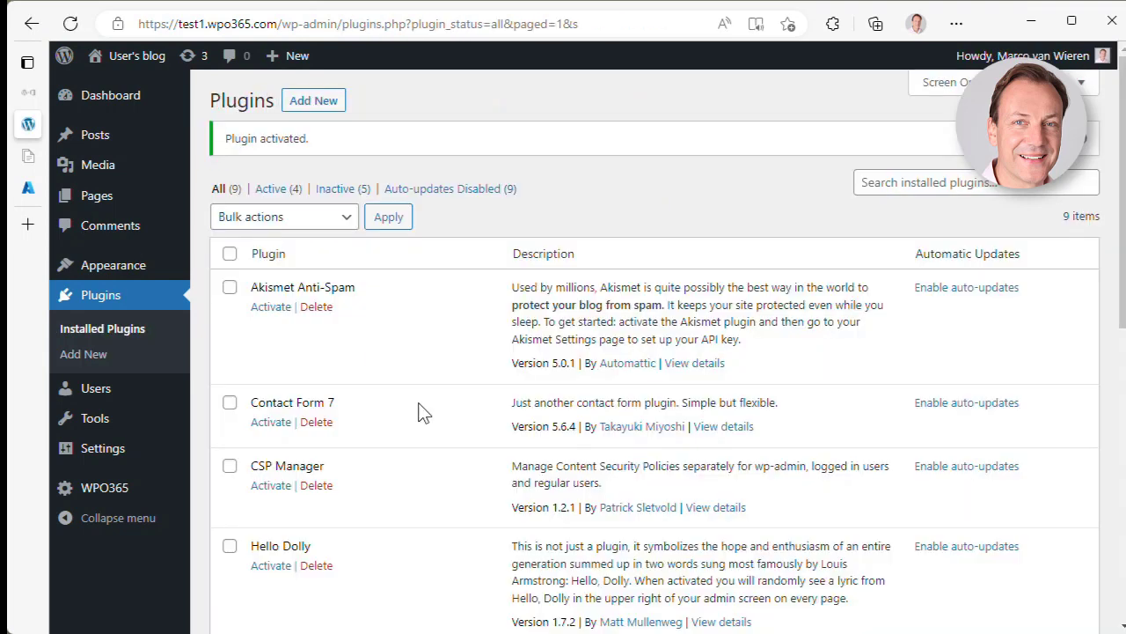
- Confirm WPO365 | MAIL in the Plugins list and return to the WPO365 configuration page
scroll(429, 440, down, 5)
scroll(435, 473, down, 3)
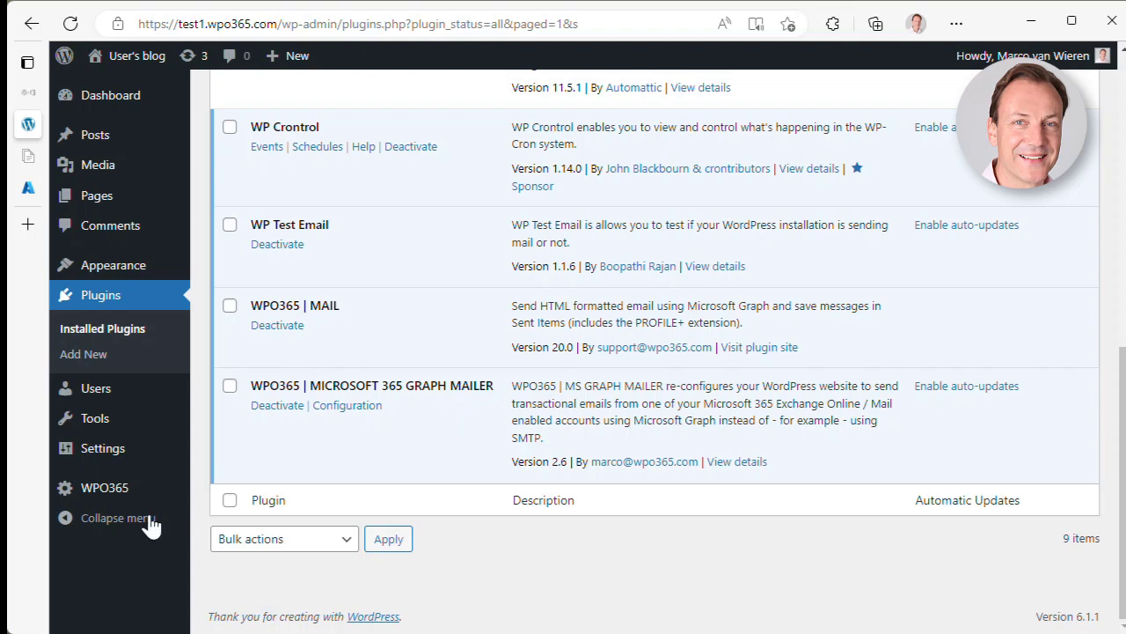
click(95, 499)
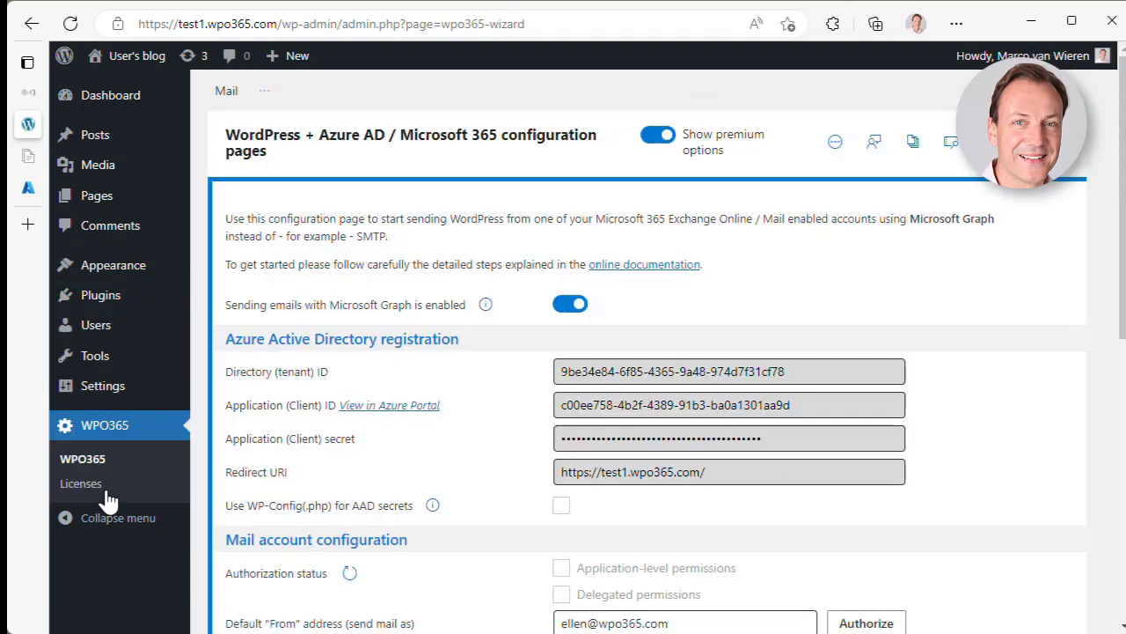
- Turn on Log all emails sent, save with a test send, and open the mail log
scroll(398, 464, down, 4)
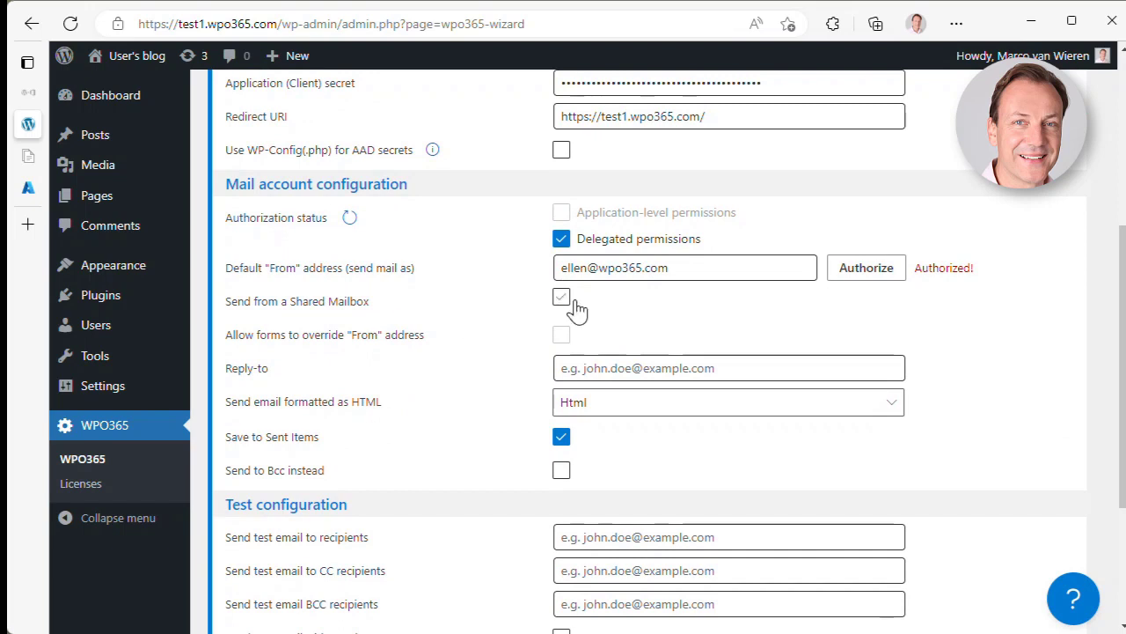
scroll(457, 510, down, 2)
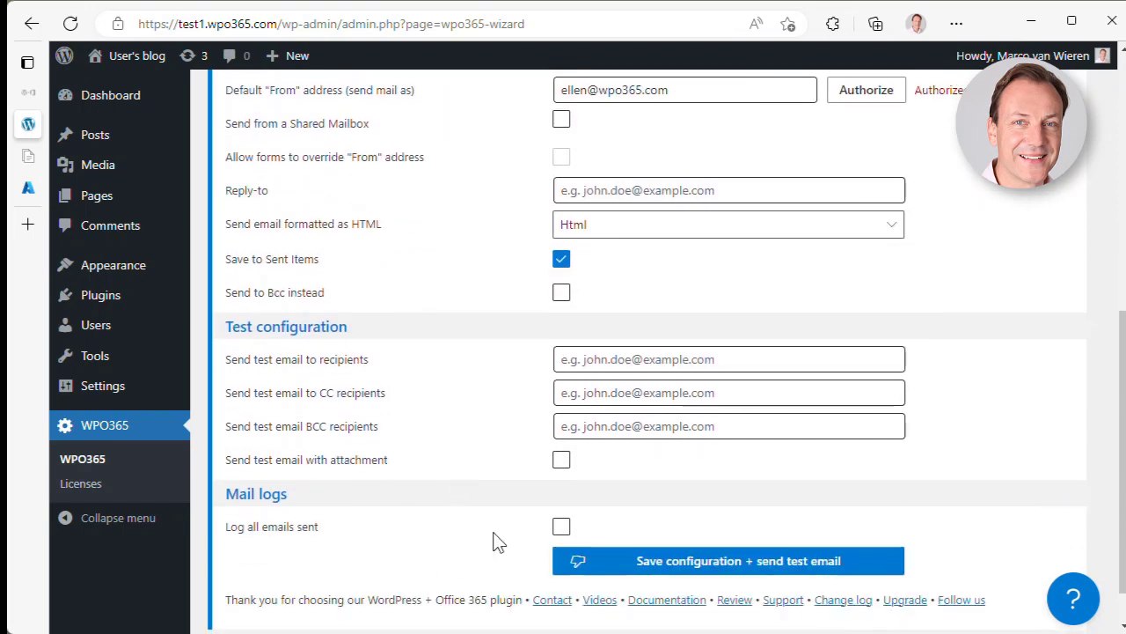
click(564, 528)
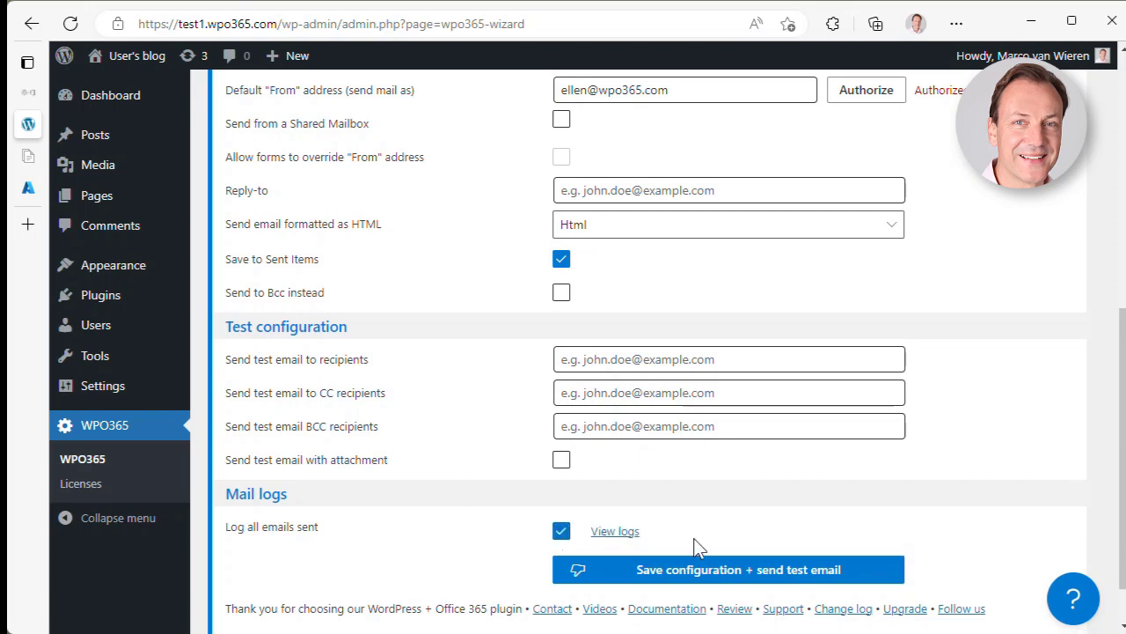
click(700, 581)
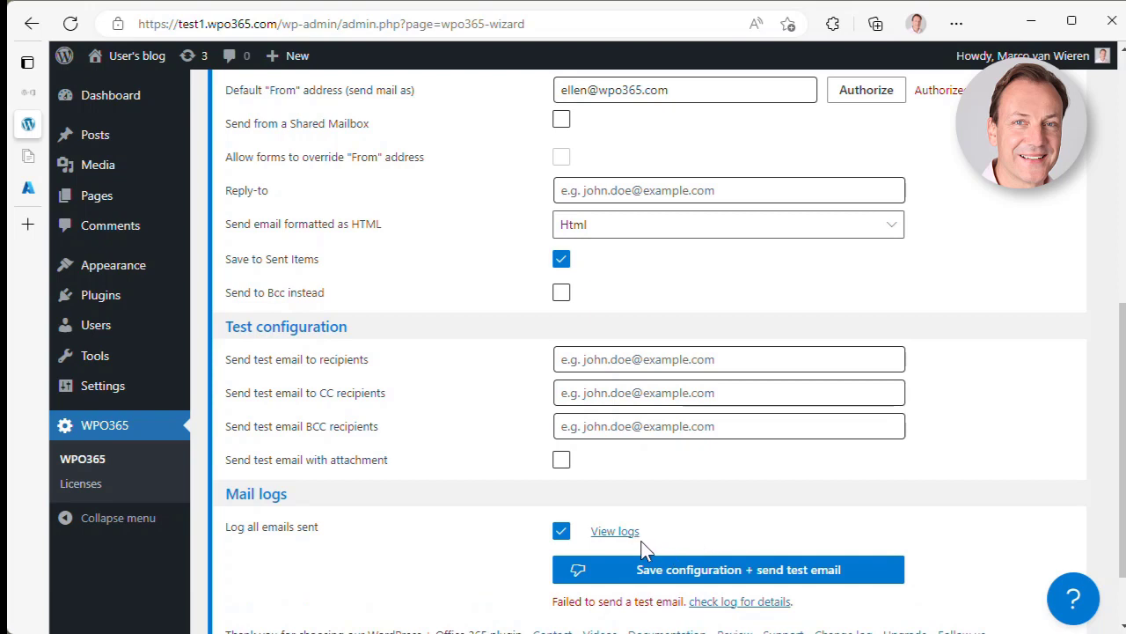
click(607, 531)
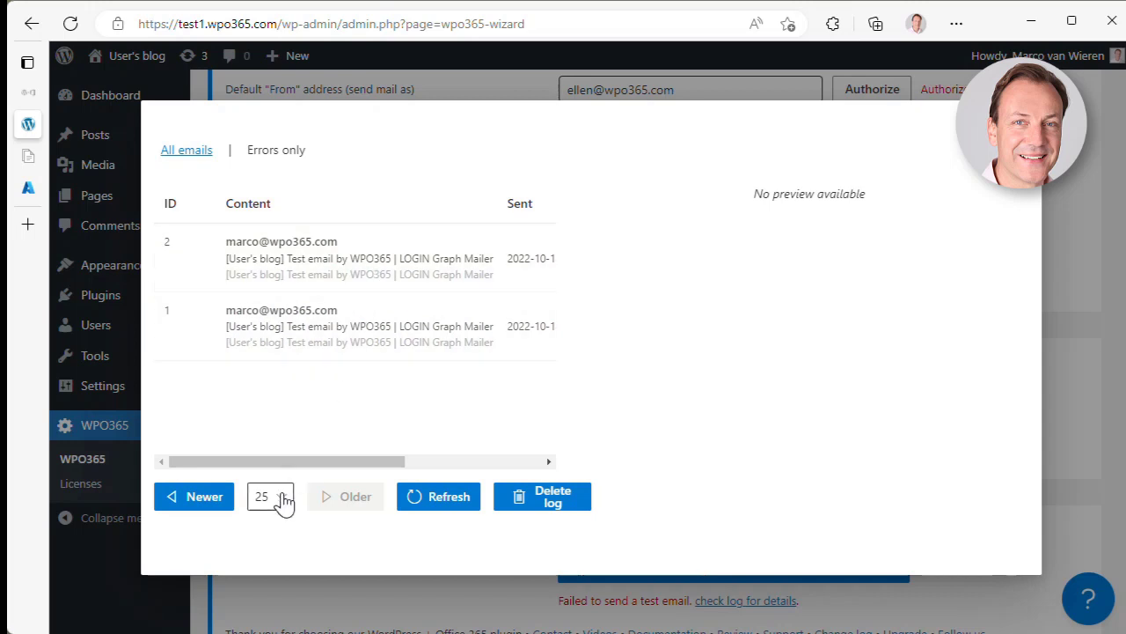
- Delete the two logged test emails and close the mail log window
click(548, 517)
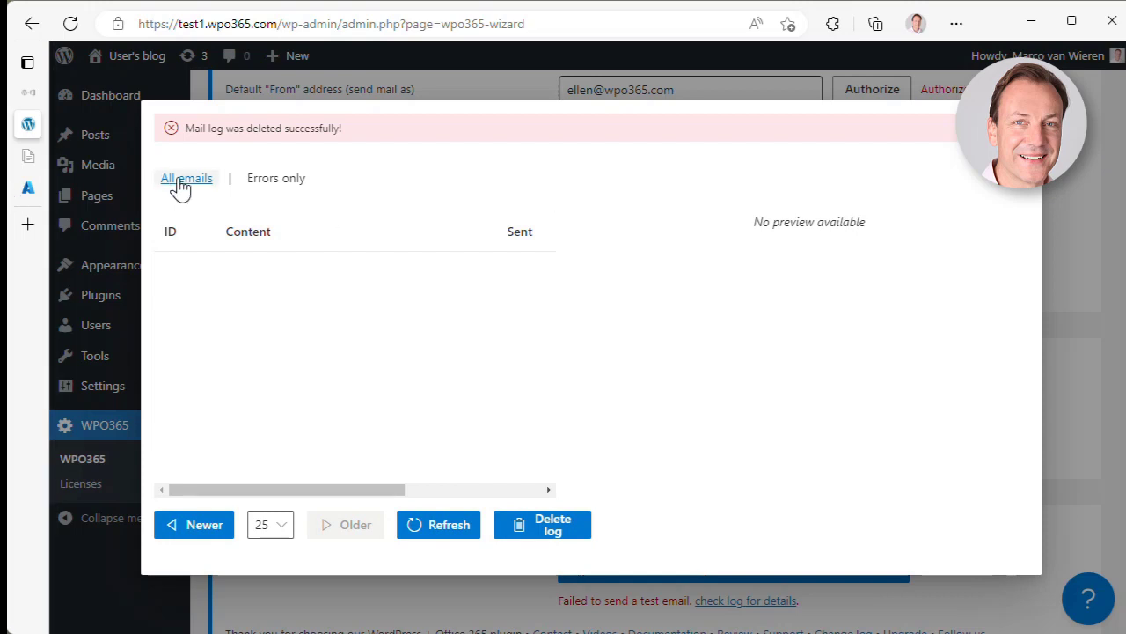
click(1016, 167)
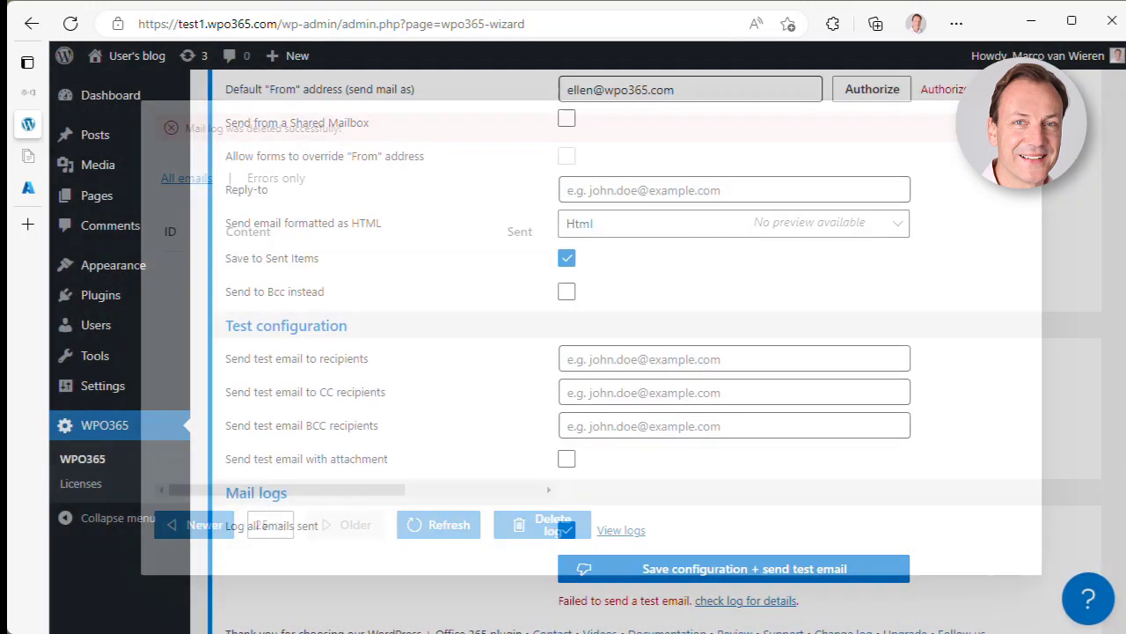
scroll(397, 437, up, 1)
scroll(397, 445, up, 2)
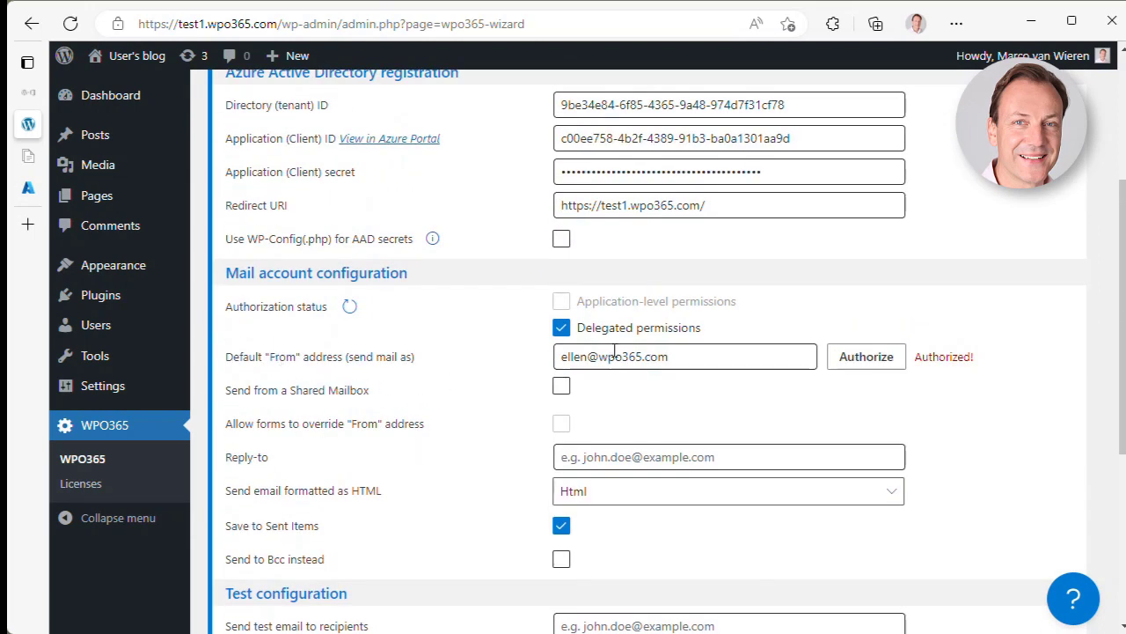
- Enable Send from a Shared Mailbox and enter the shared mailbox's e-mail address
click(561, 390)
click(585, 422)
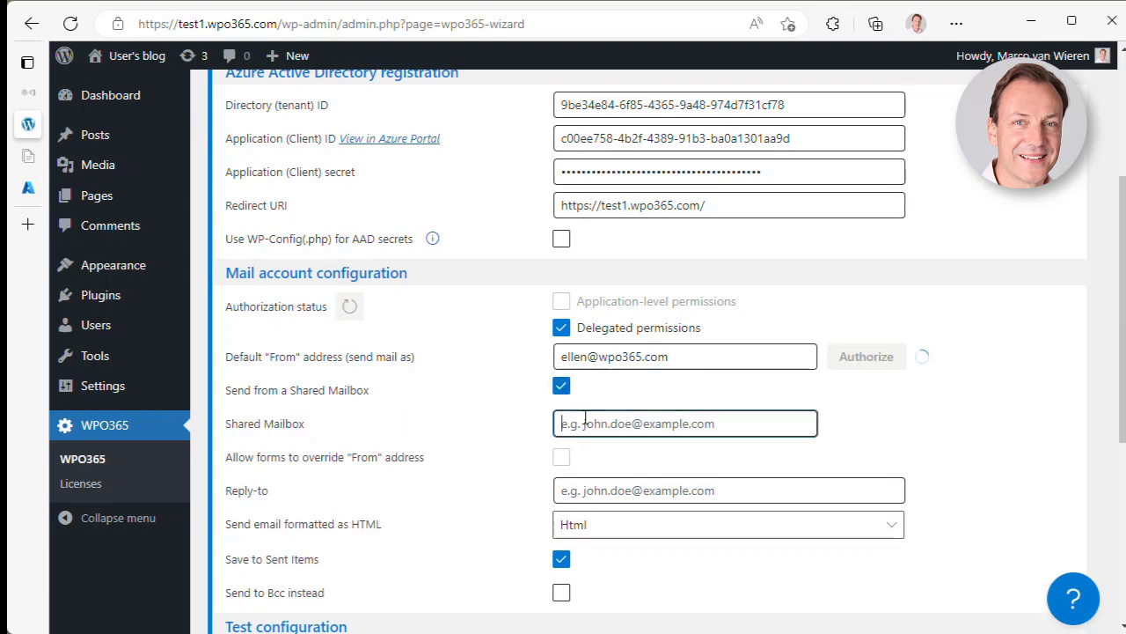
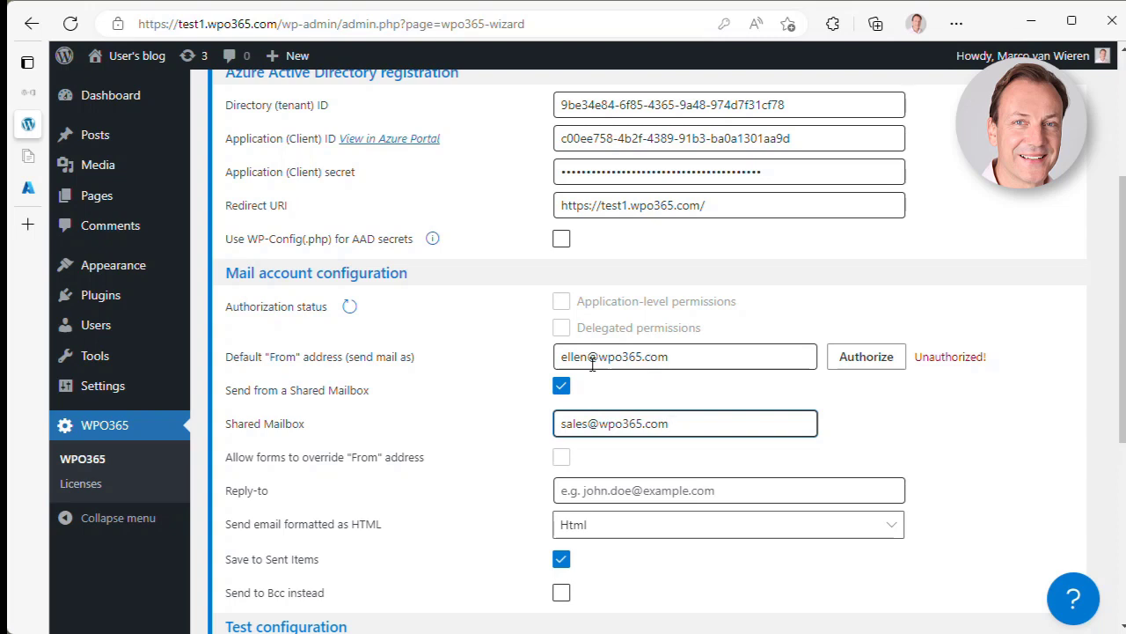
scroll(623, 499, down, 2)
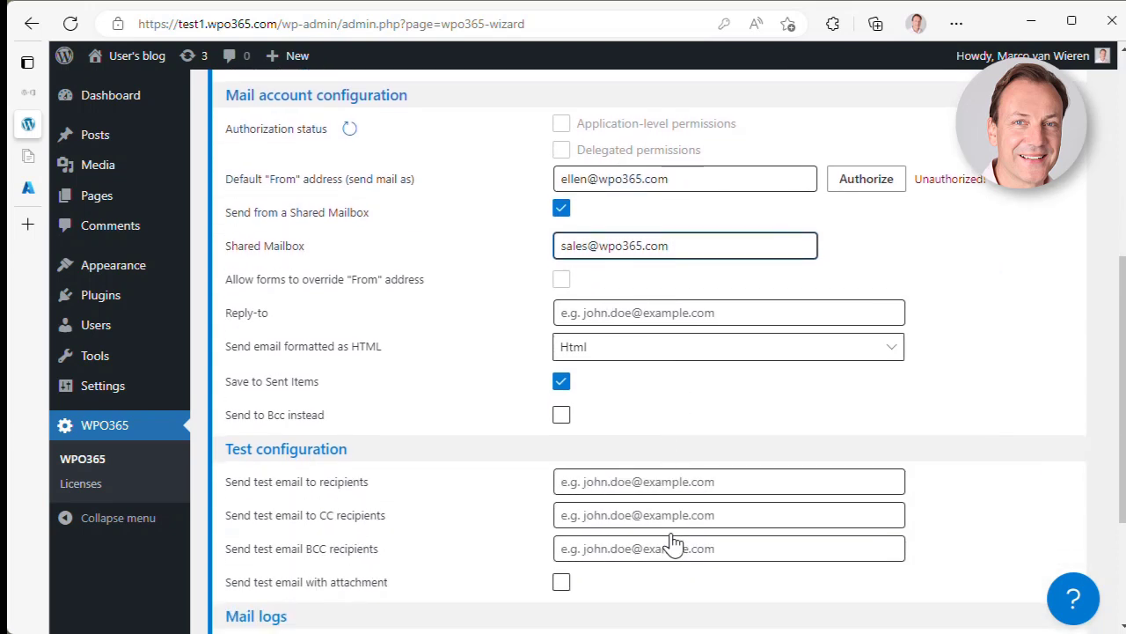
- Enter the test email recipient's e-mail address
click(615, 481)
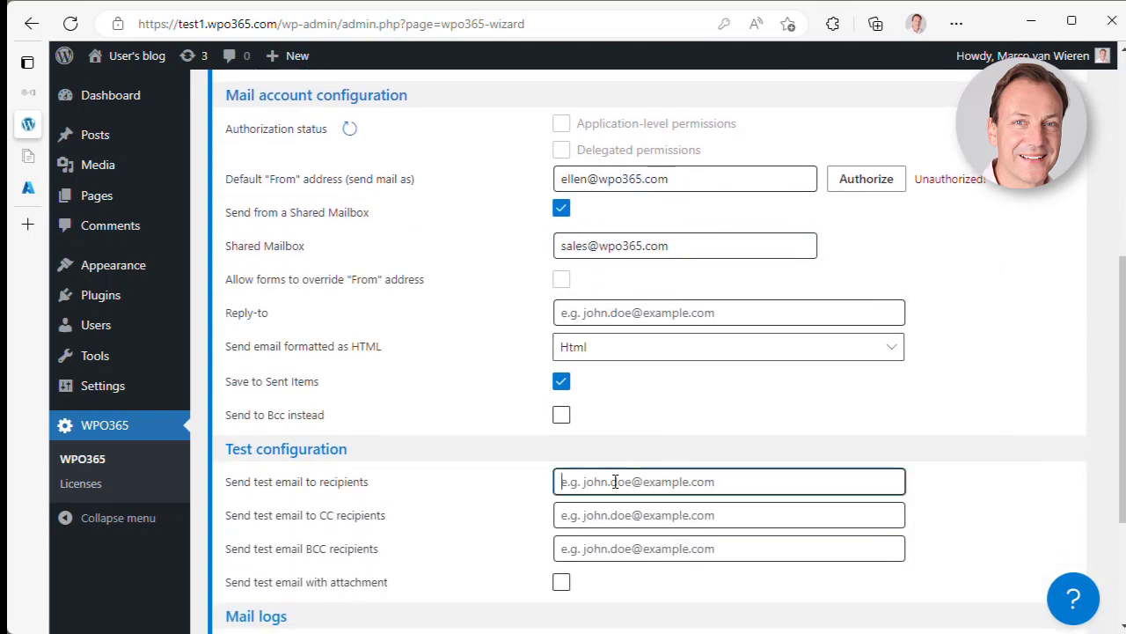
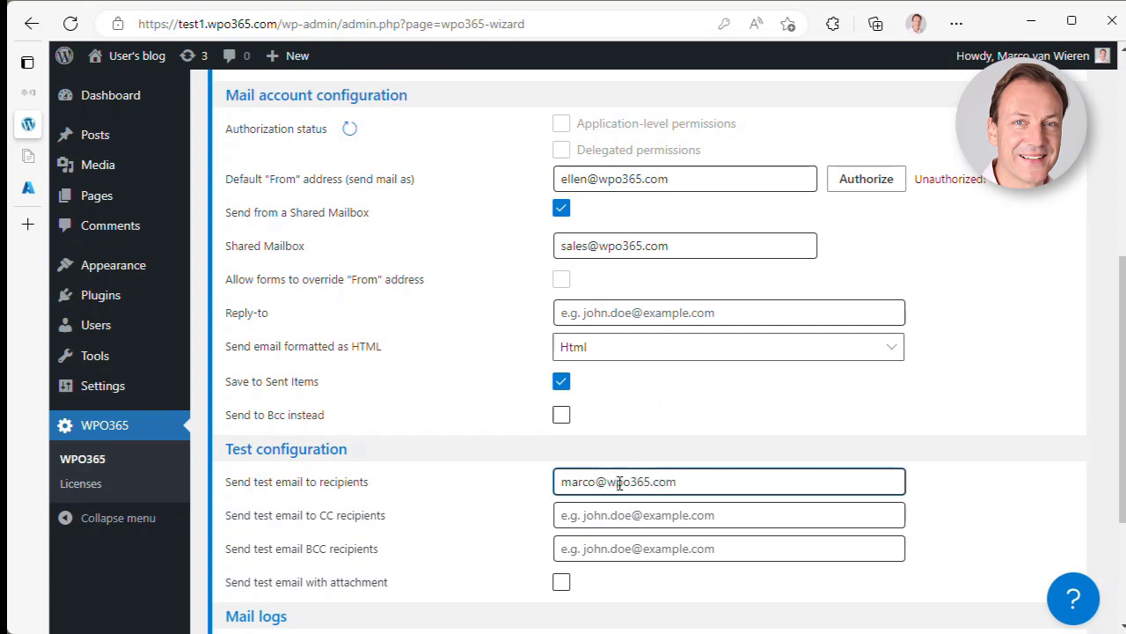
scroll(620, 482, down, 2)
- Include an attachment, save the configuration and send the test, then view the failure log
click(561, 372)
click(724, 482)
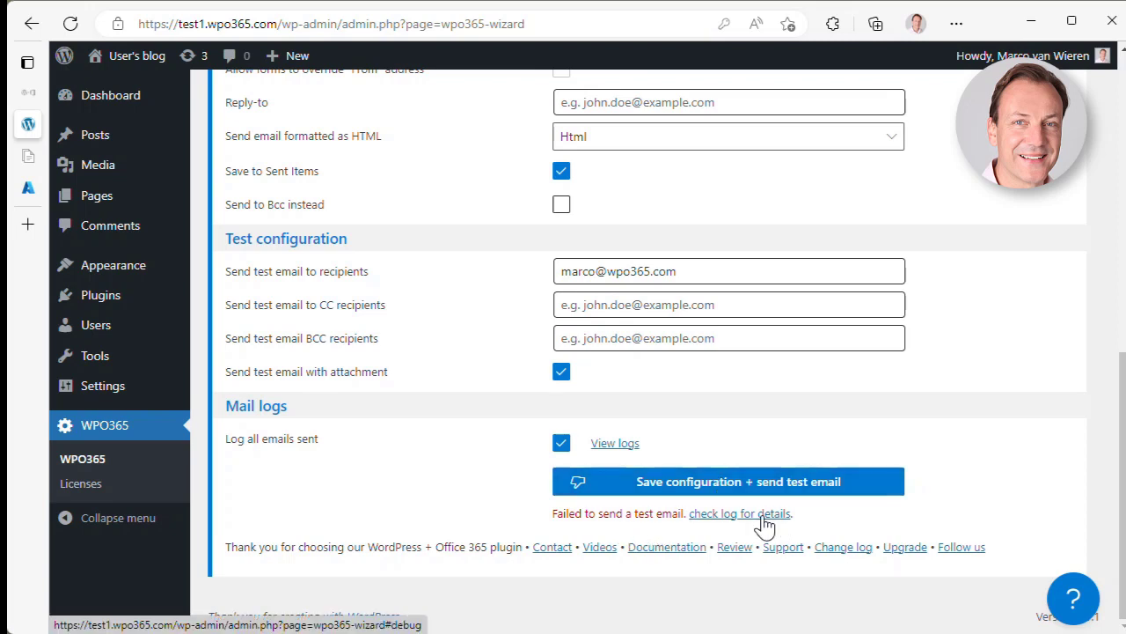
click(765, 516)
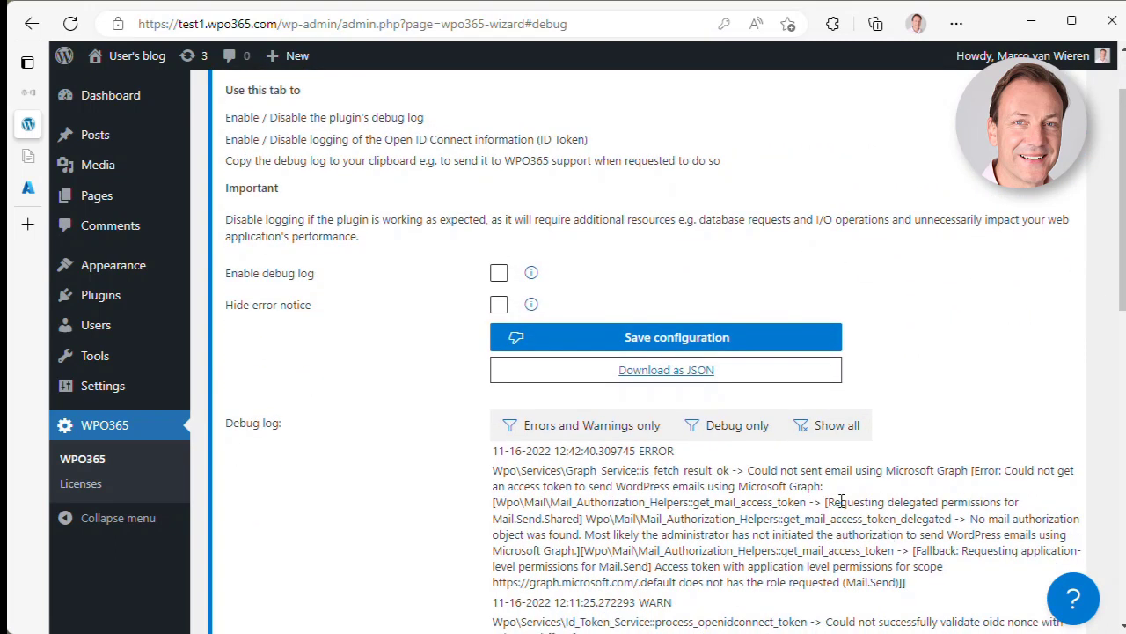
- Highlight 'Graph' in the logged error, then return to the Mail configuration page
drag(825, 487, 789, 487)
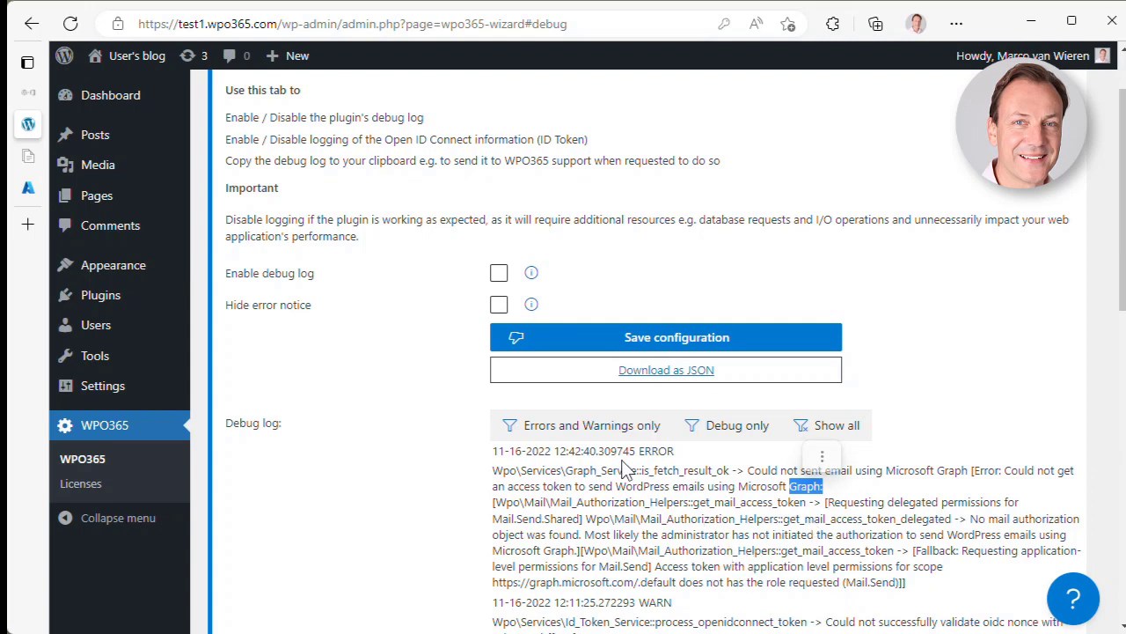
scroll(404, 443, up, 1)
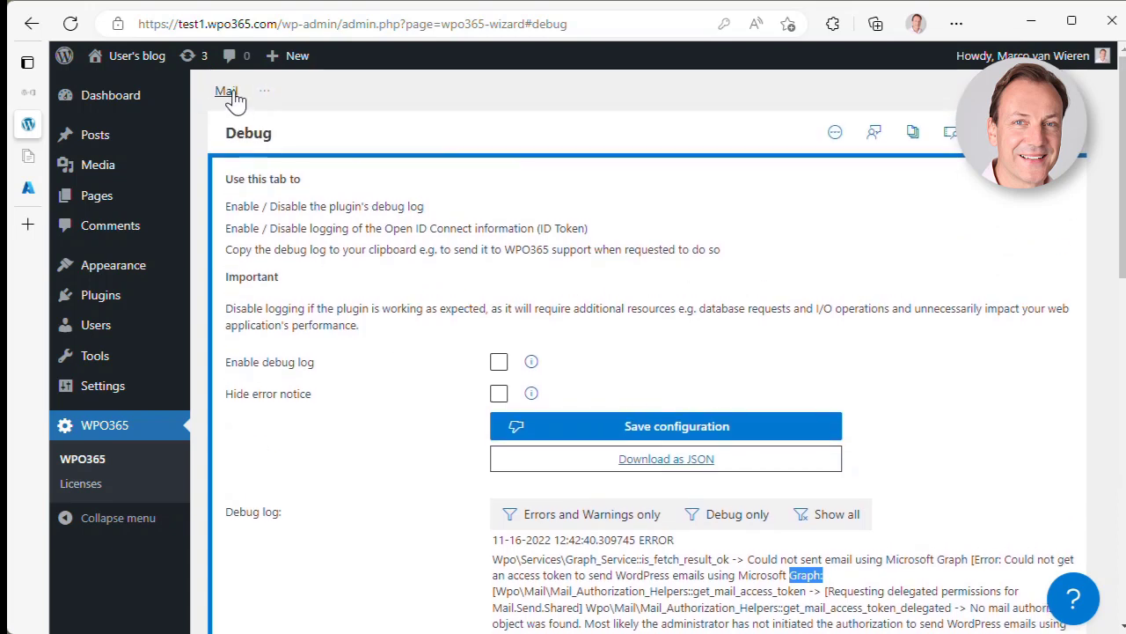
click(229, 93)
scroll(462, 377, down, 4)
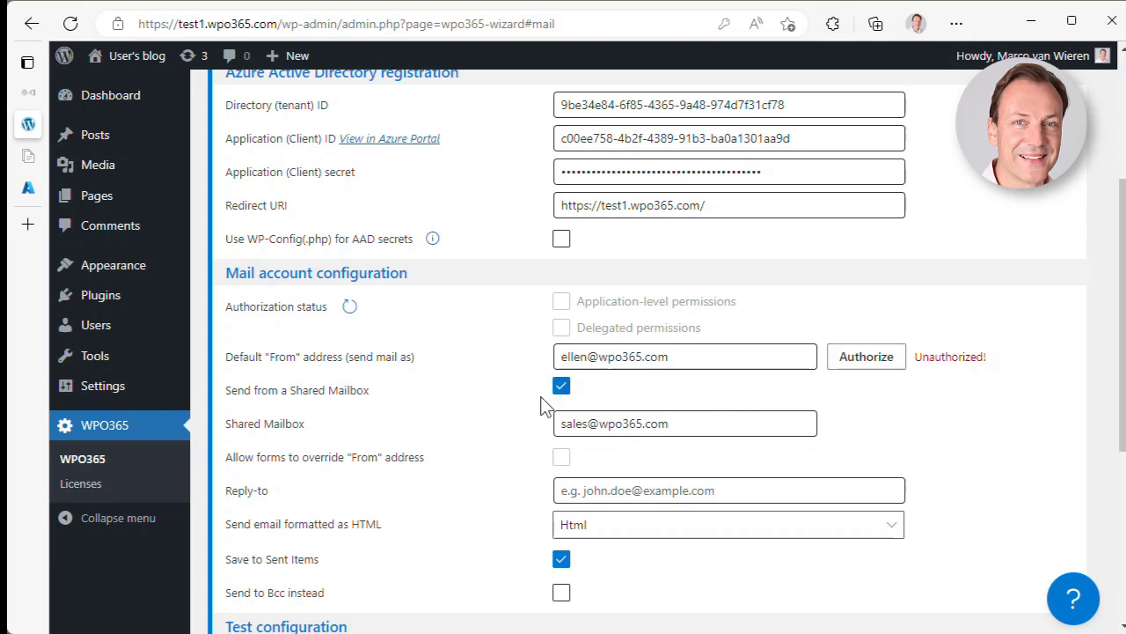
- Authorize the sending account for mail and confirm in the Important dialog
click(871, 365)
click(491, 410)
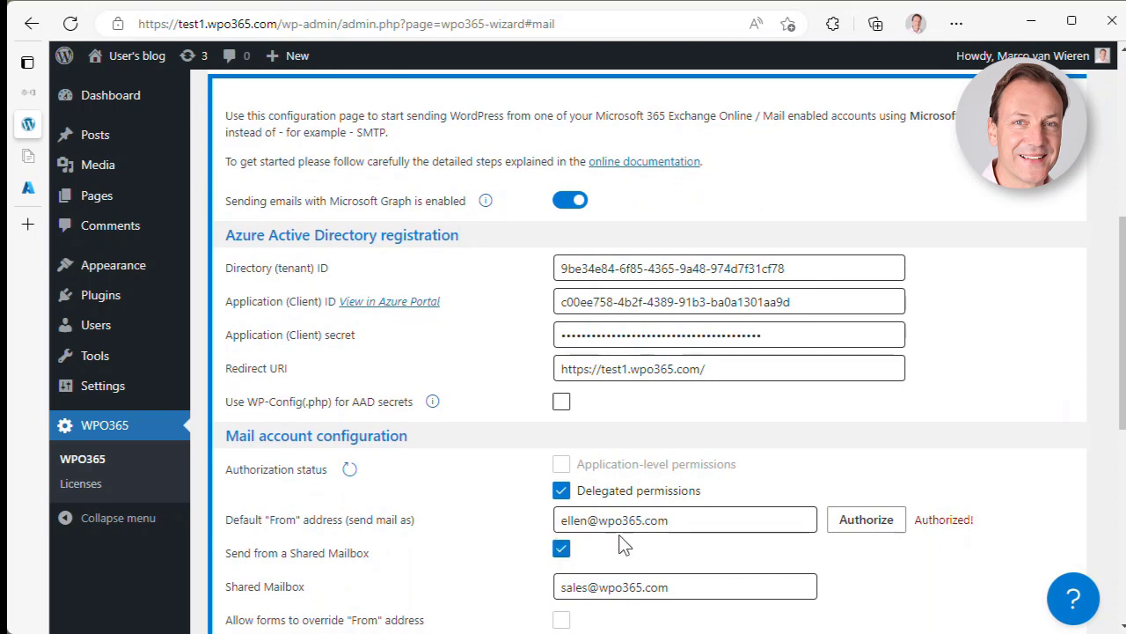
scroll(621, 541, down, 6)
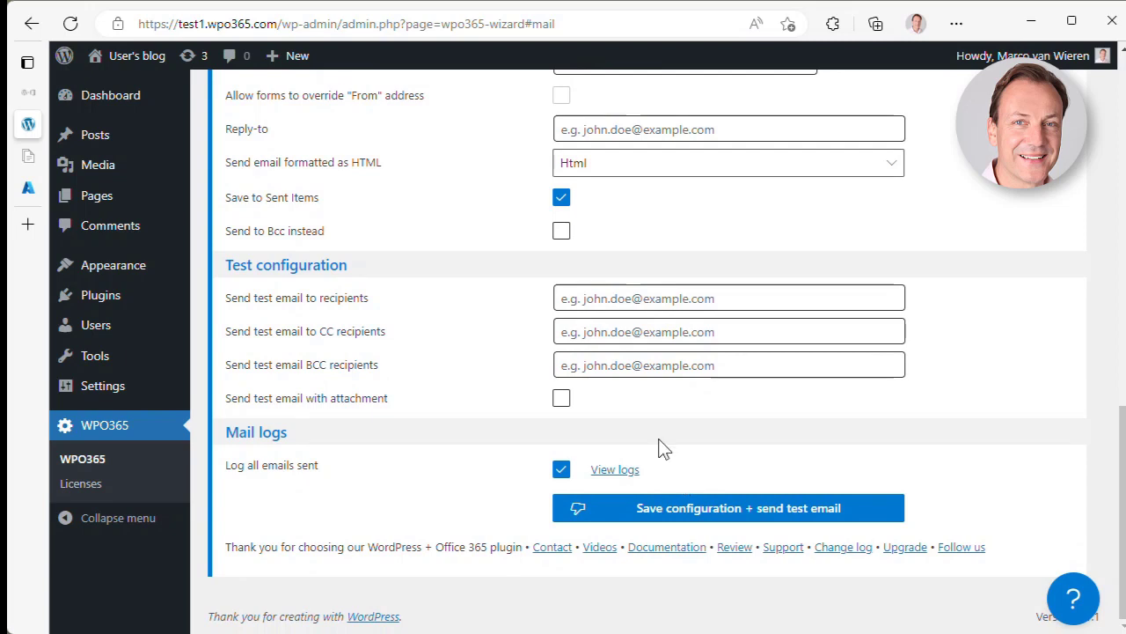
scroll(669, 440, up, 10)
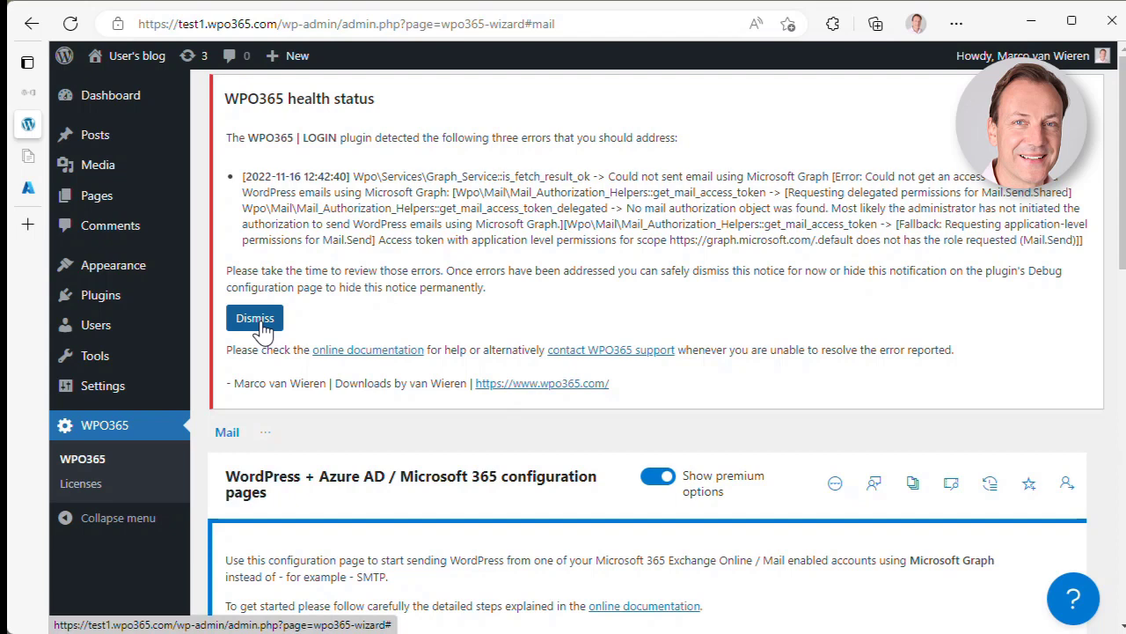
- Dismiss the WPO365 health status error notice
click(255, 319)
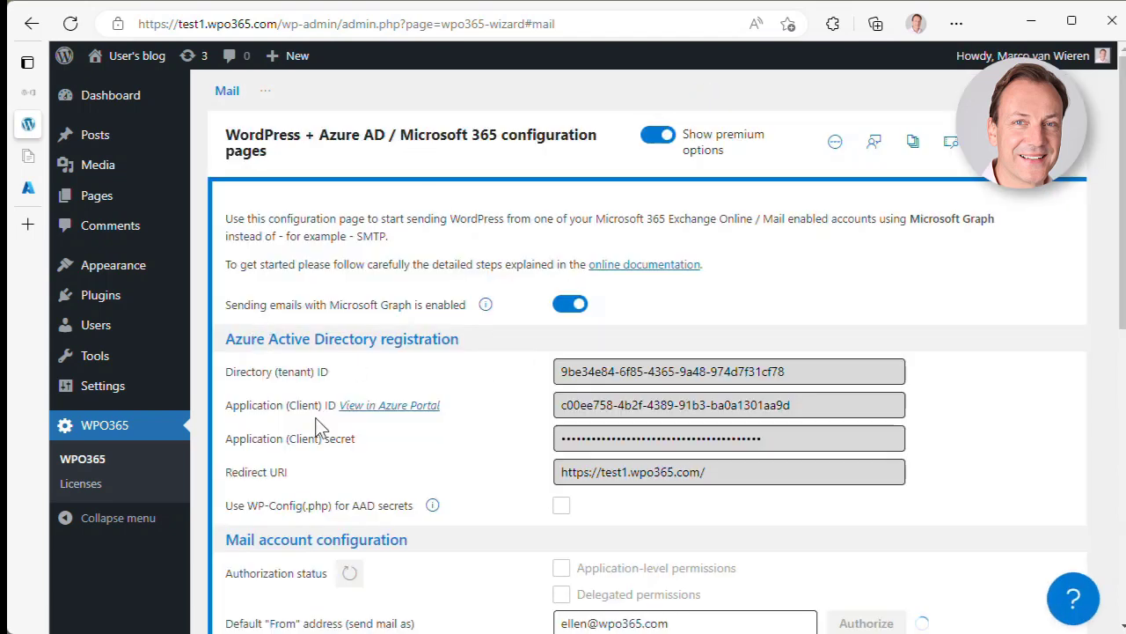
scroll(484, 570, down, 2)
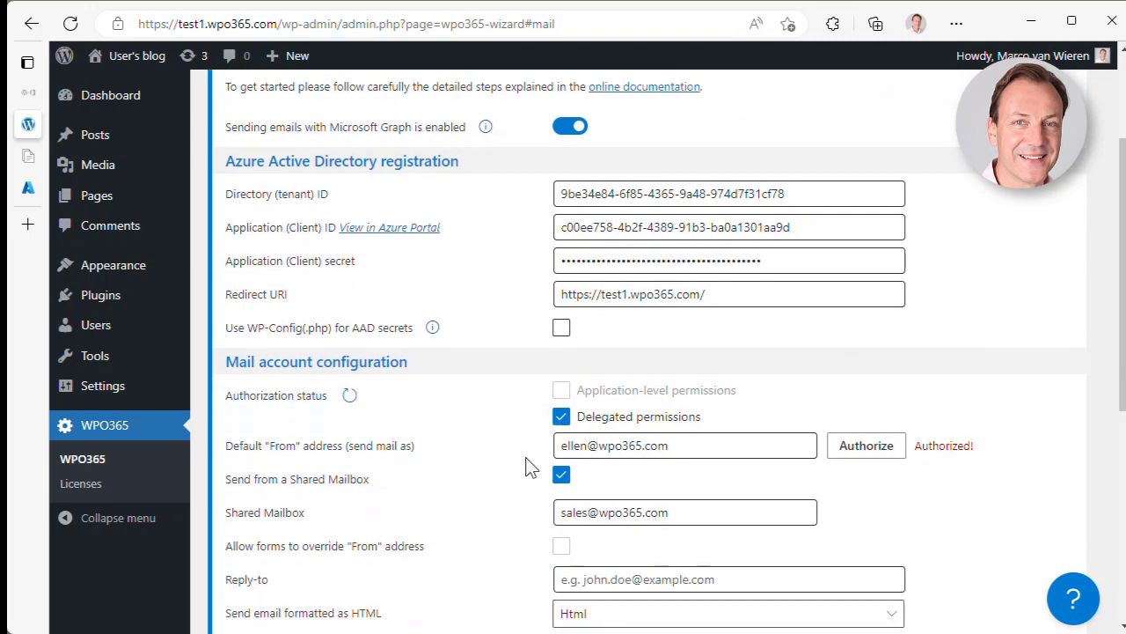
scroll(924, 484, down, 4)
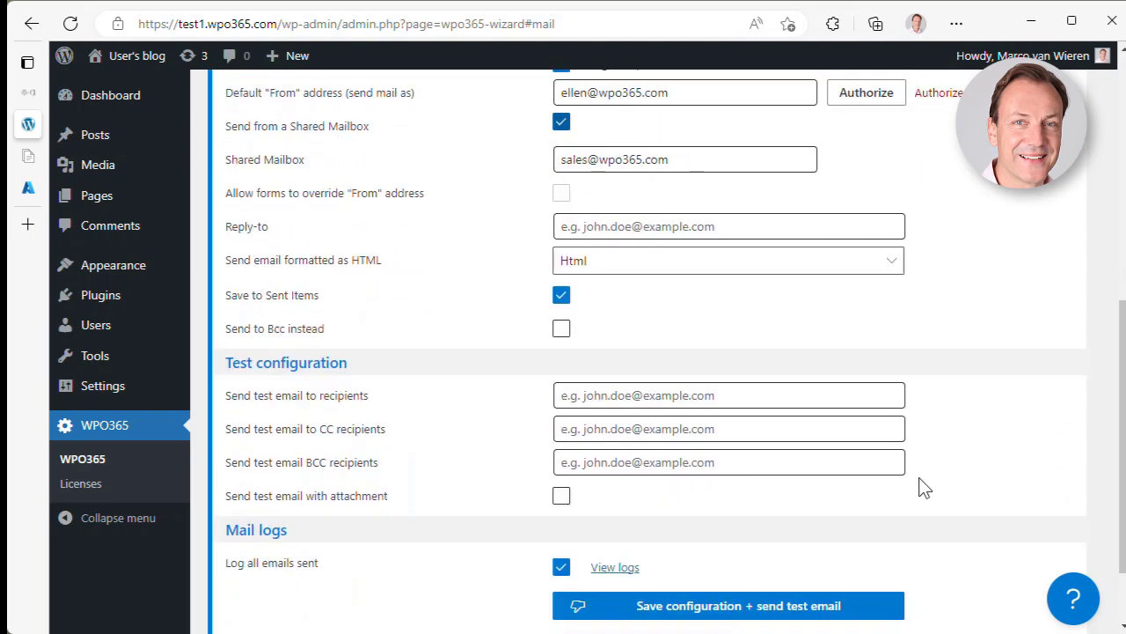
- Enter your address as test recipient, include the attachment, then save and send the test email
click(675, 399)
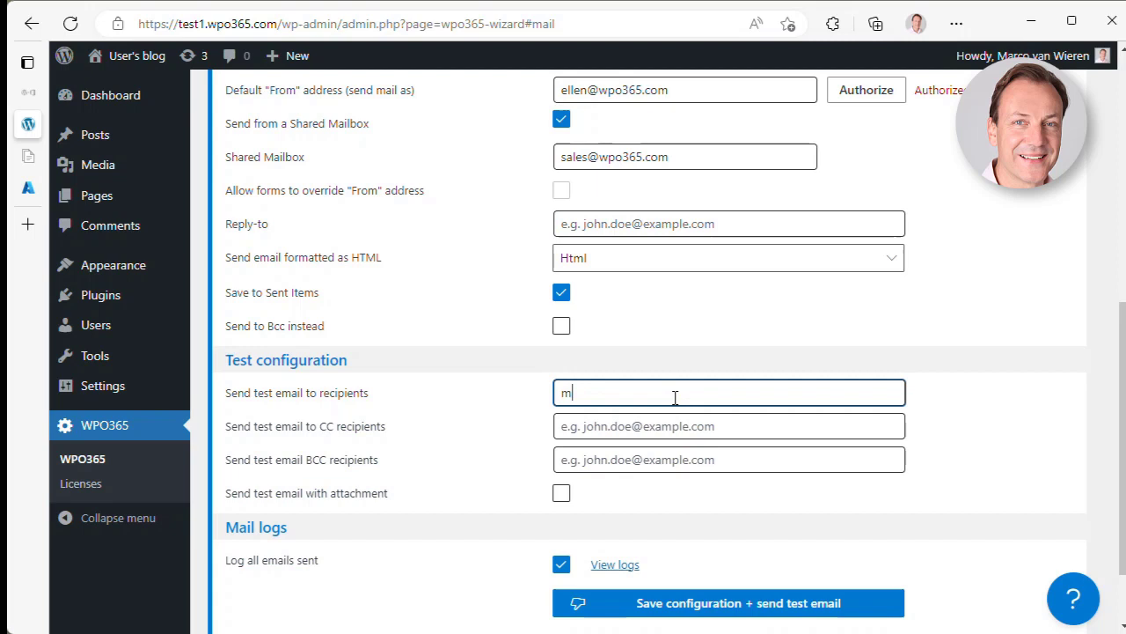
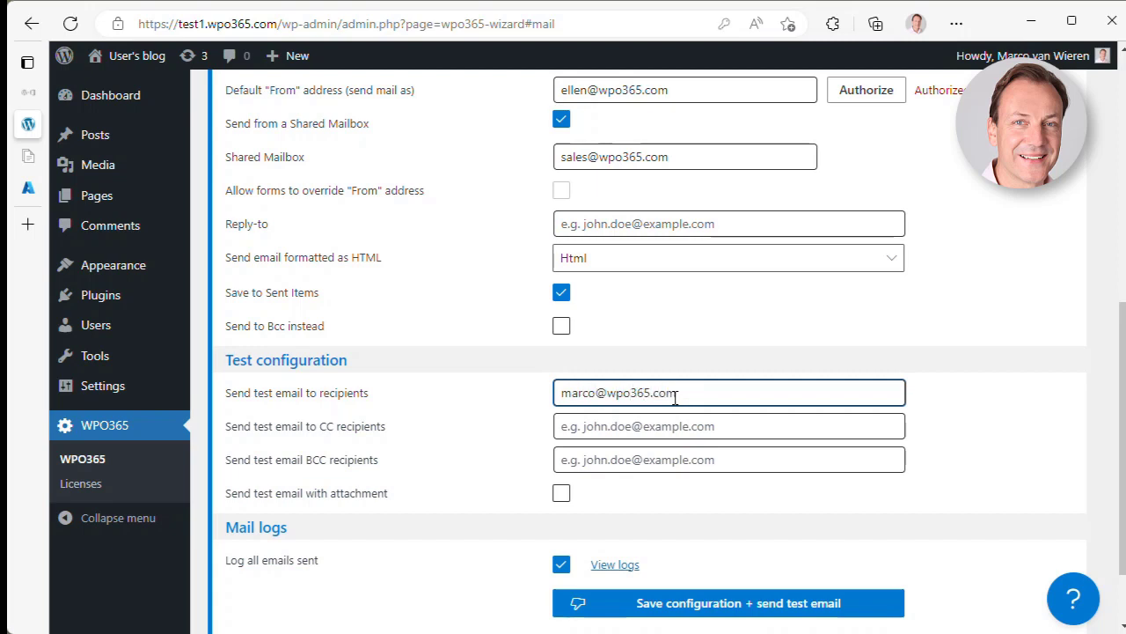
click(565, 496)
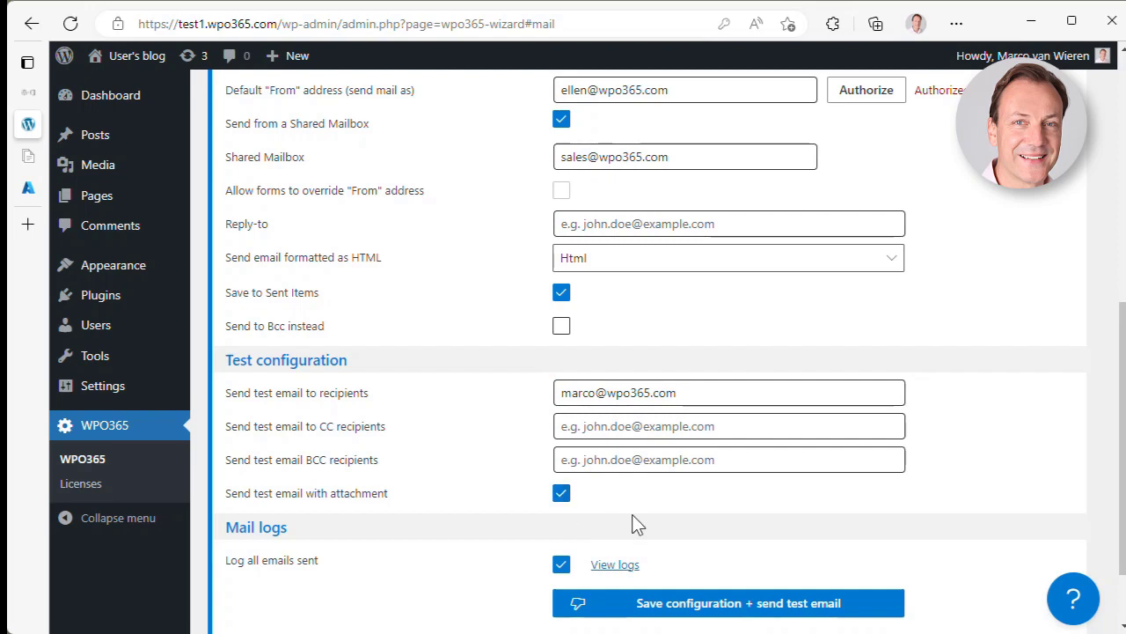
click(736, 604)
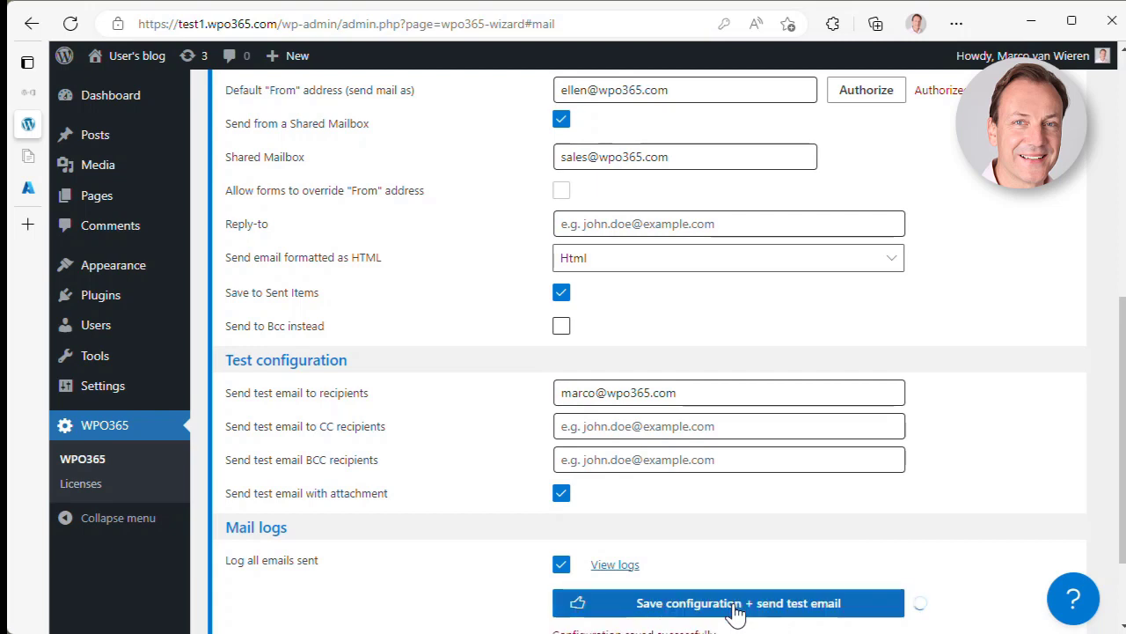
scroll(736, 614, down, 1)
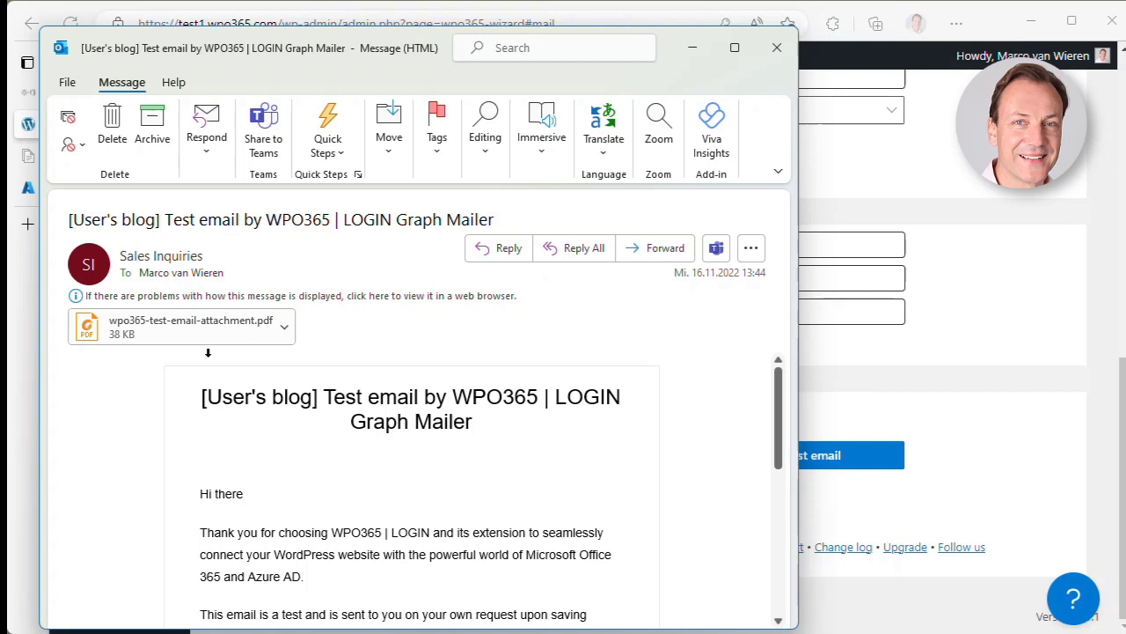
- Review the received test email and the Sales Inquiries sender's contact options, then close it
scroll(401, 525, down, 2)
scroll(391, 393, up, 2)
scroll(407, 555, down, 8)
scroll(407, 556, up, 3)
mouse_move(153, 256)
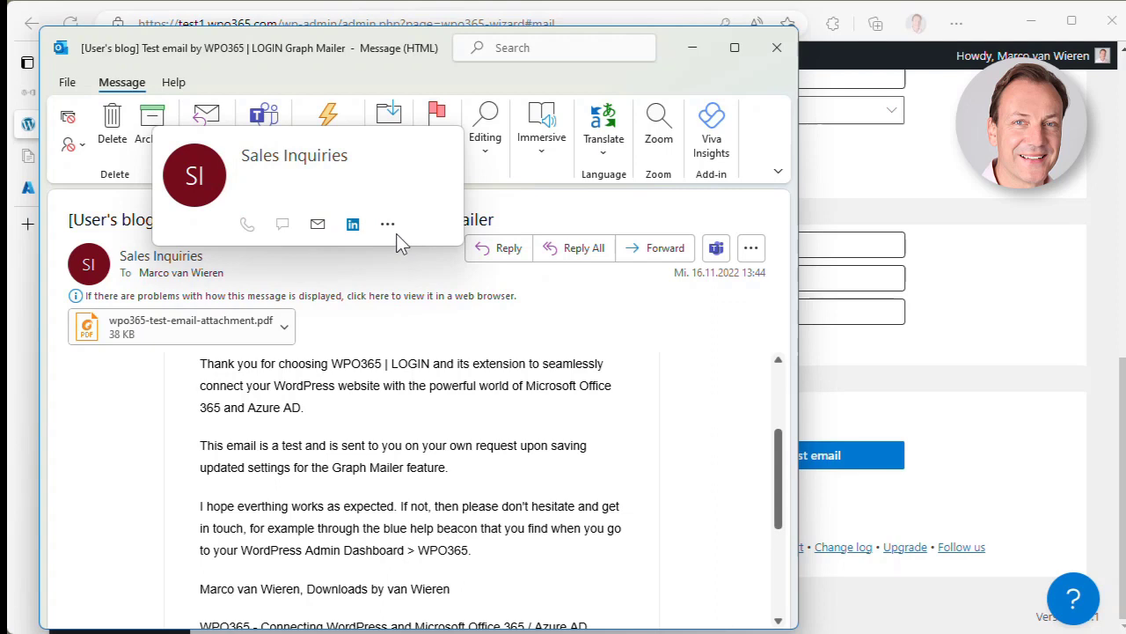
click(387, 224)
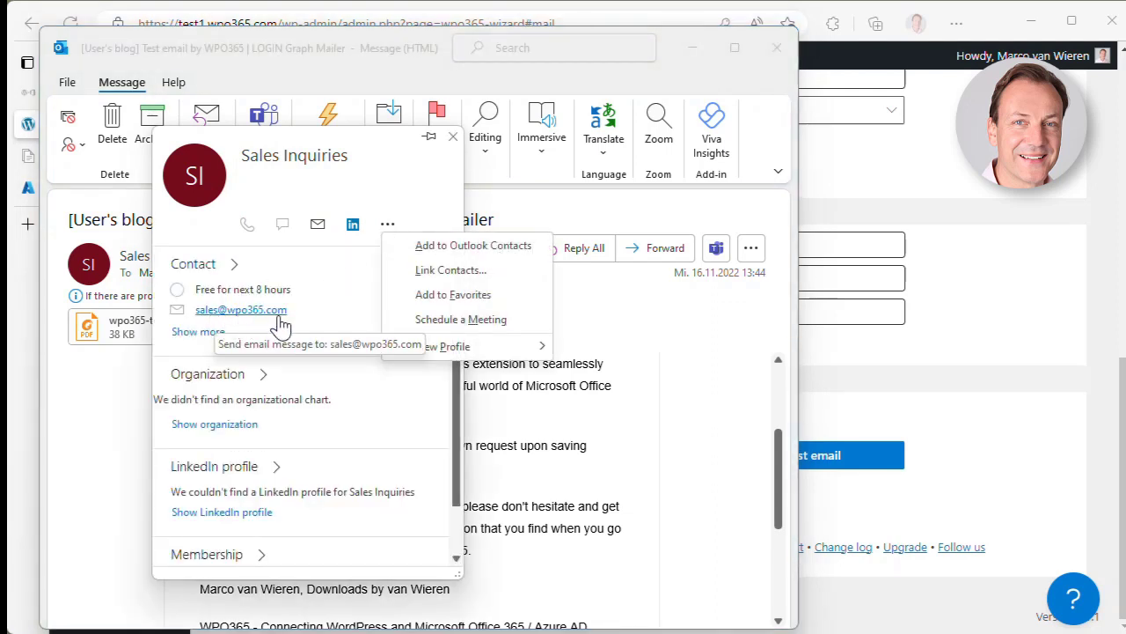
click(778, 52)
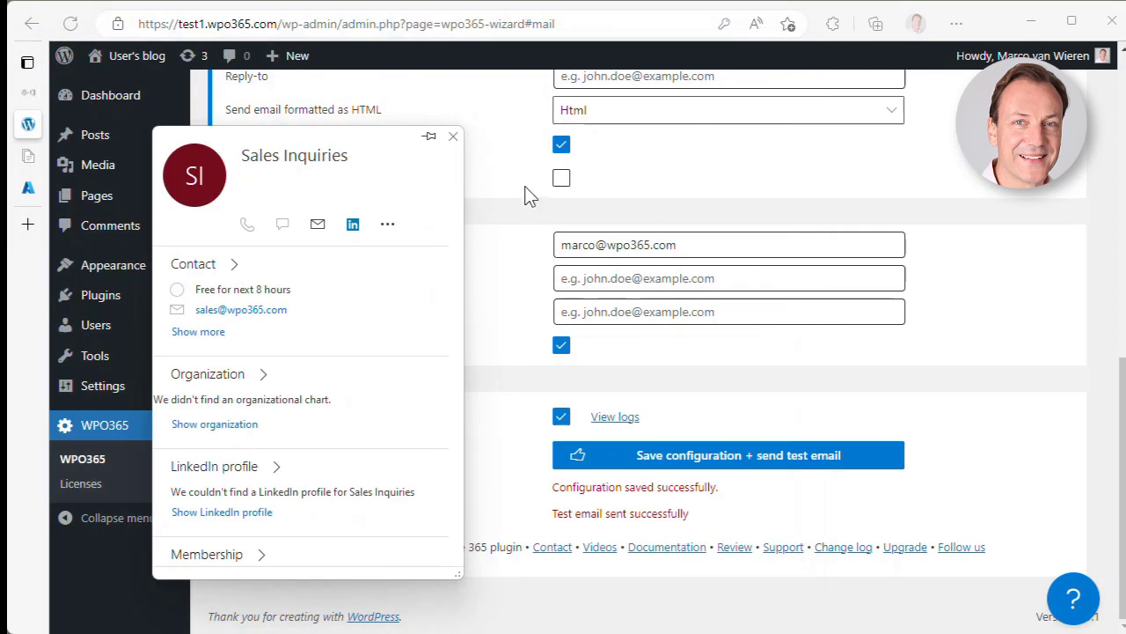
- Close the contact card, open the WPO365 support form, then go to the plugin's WordPress.org page
click(452, 136)
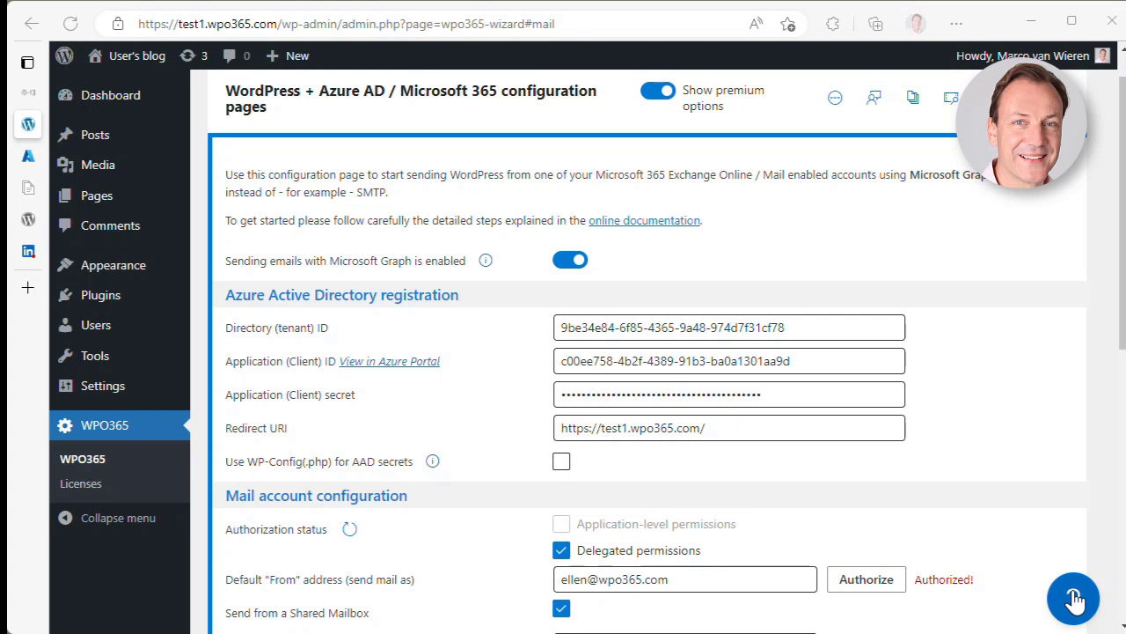
click(1076, 598)
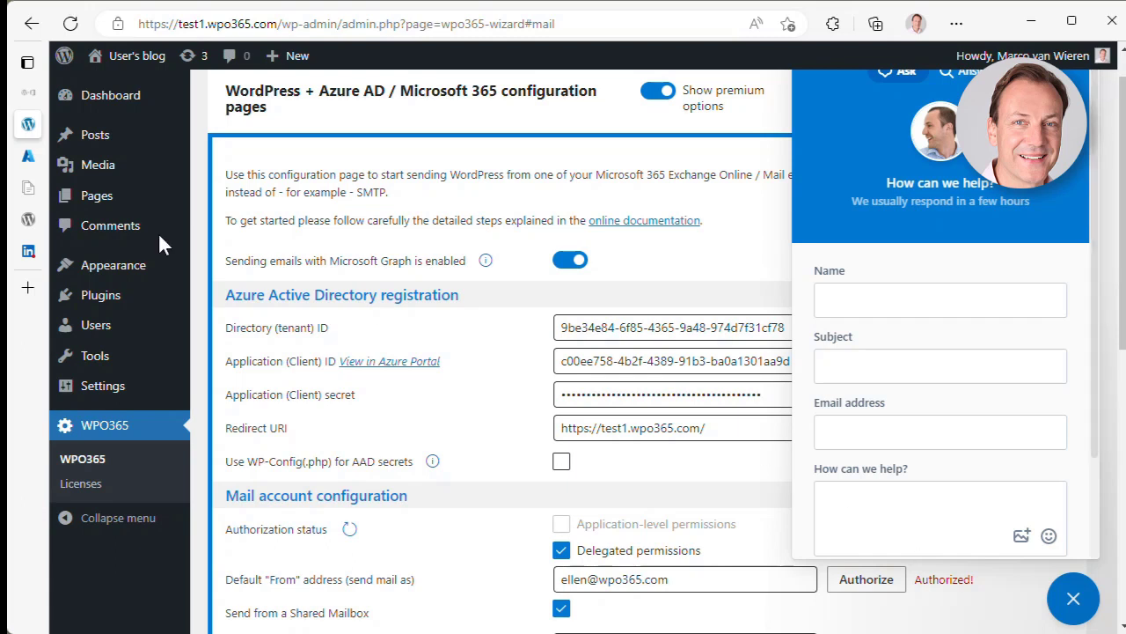
click(32, 221)
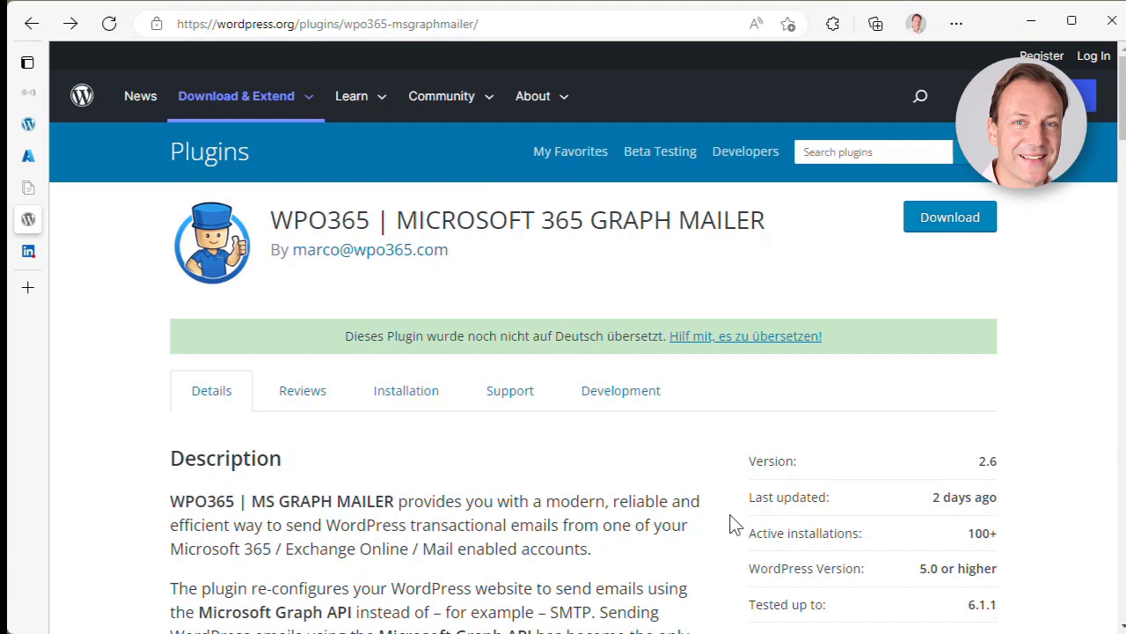
- Browse the Graph Mailer plugin's description and ratings, then switch to the WPO365 LinkedIn page
scroll(731, 526, down, 6)
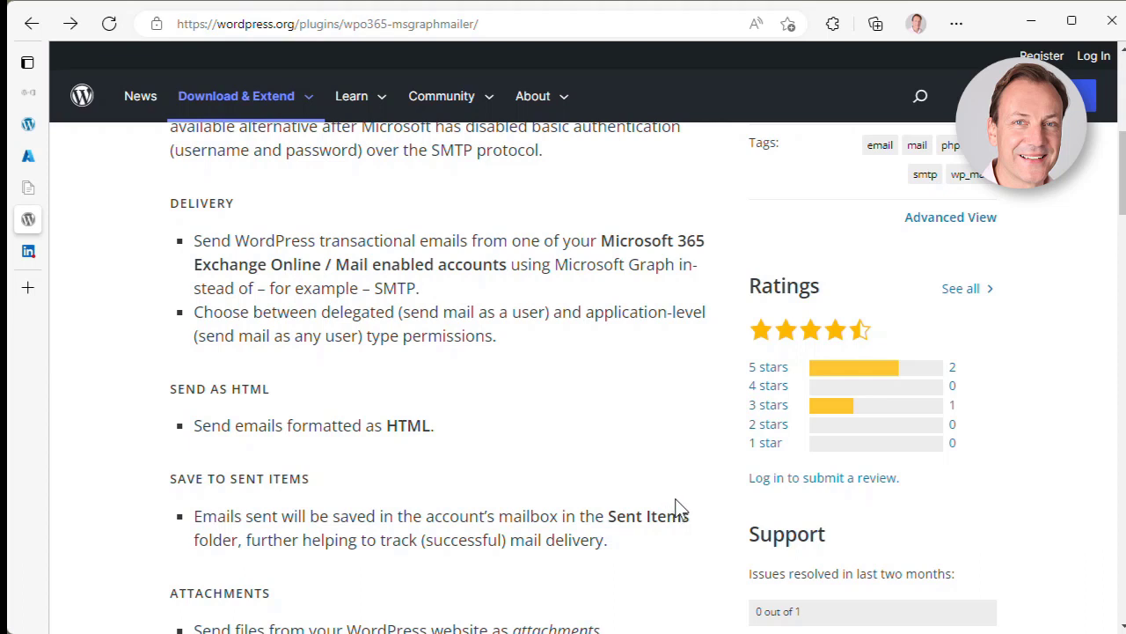
scroll(679, 509, up, 4)
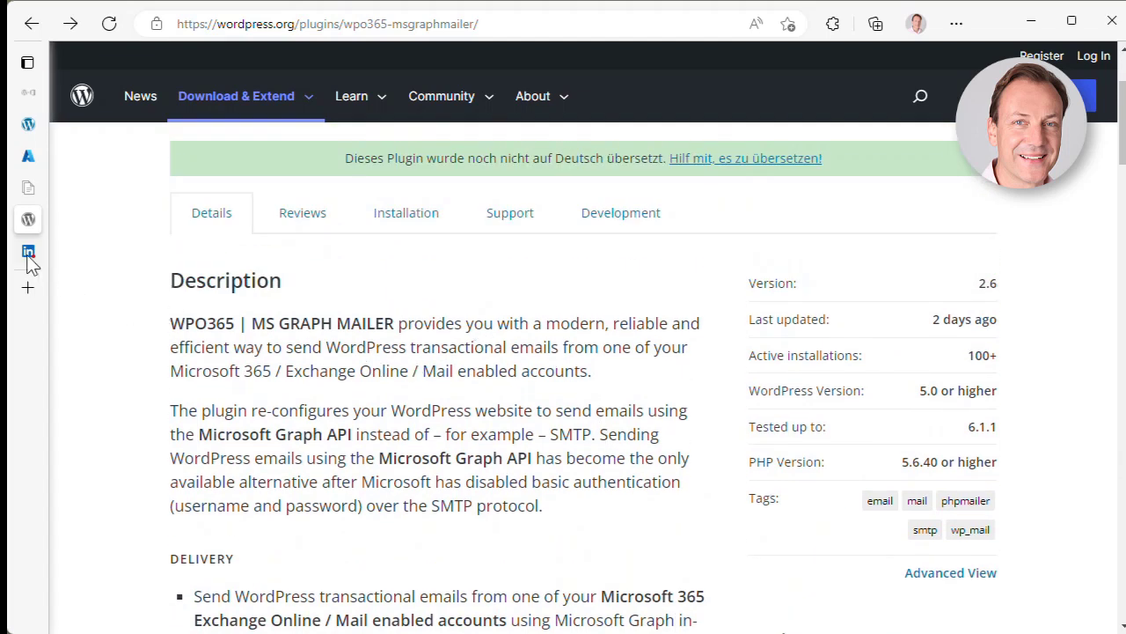
click(29, 254)
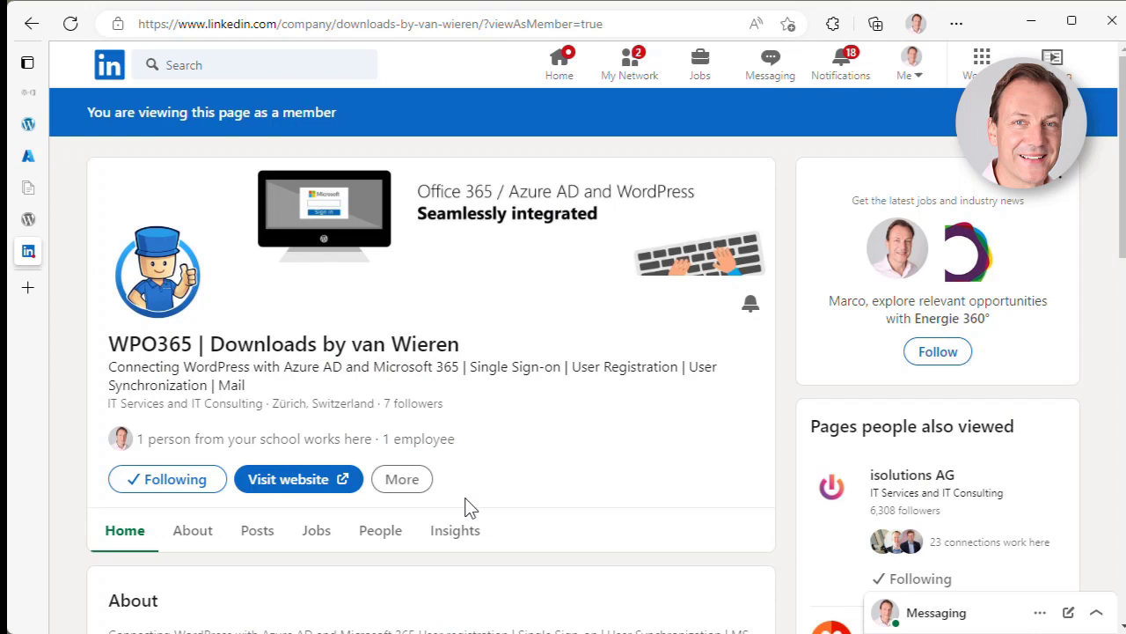
- Scroll the WPO365 LinkedIn company page down to its recent page posts
scroll(619, 496, down, 8)
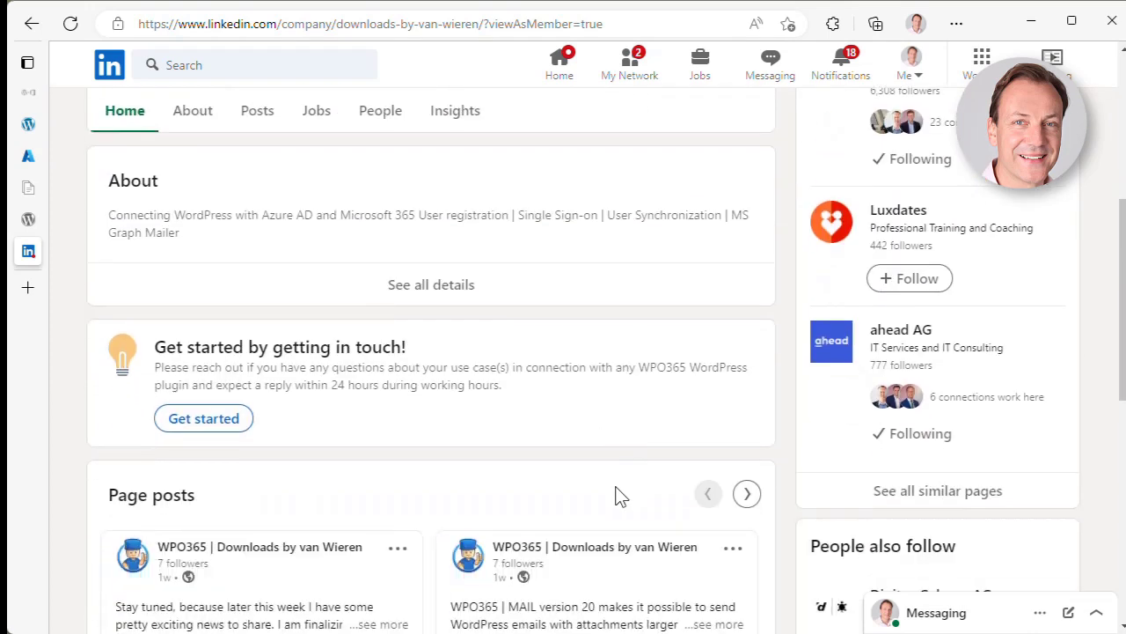